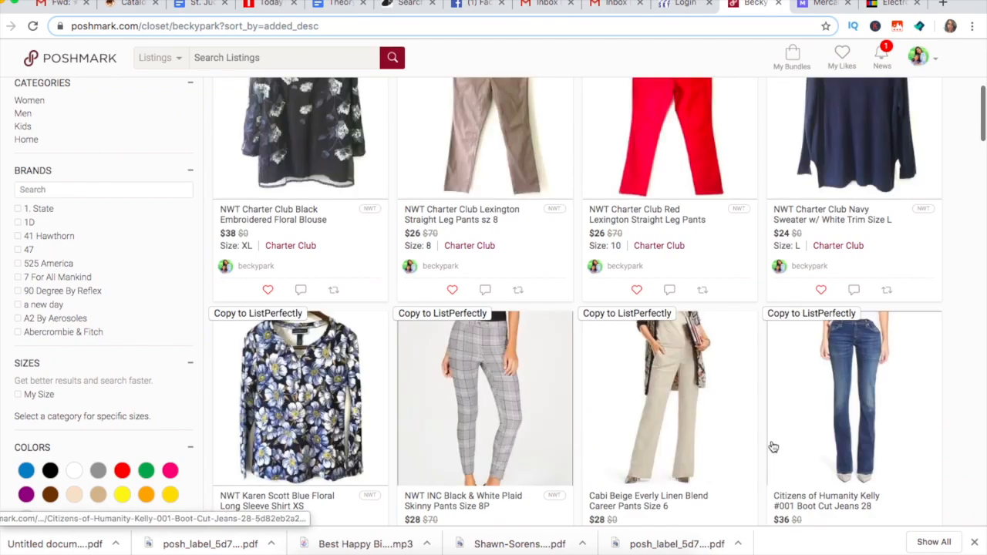
Step: Open the Citizens of Humanity Kelly #001 Boot Cut Jeans 28 listing from the closet for editing
scroll(773, 446, down, 2)
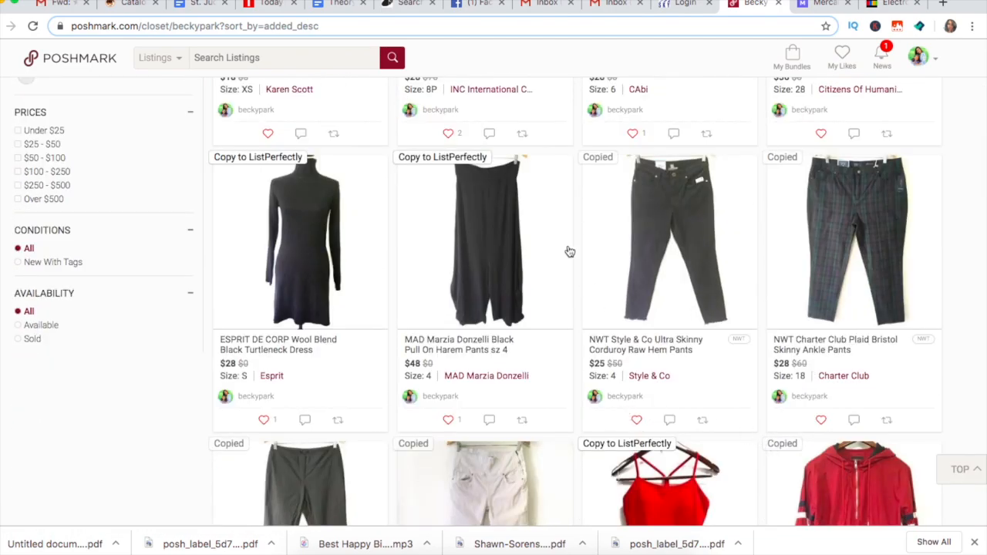
scroll(372, 253, up, 4)
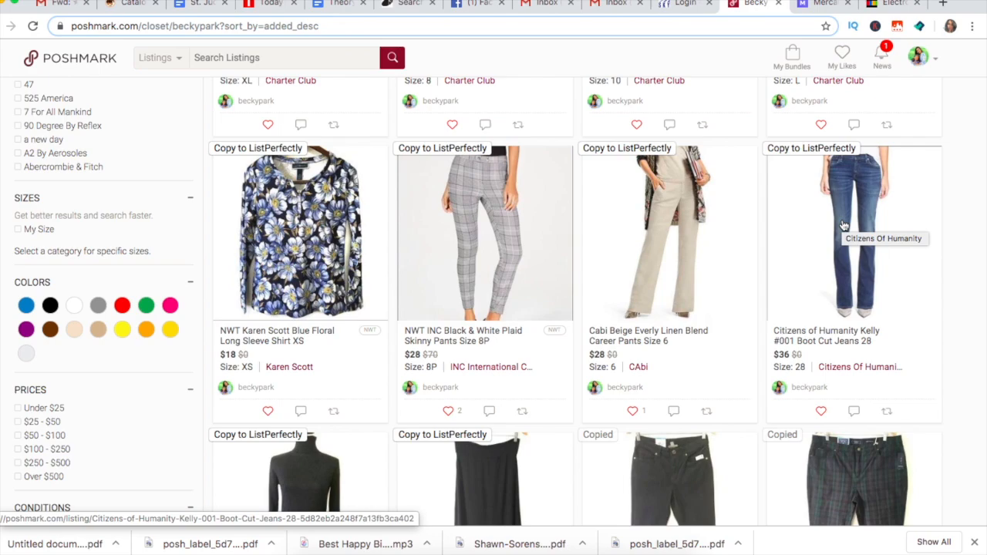
click(844, 225)
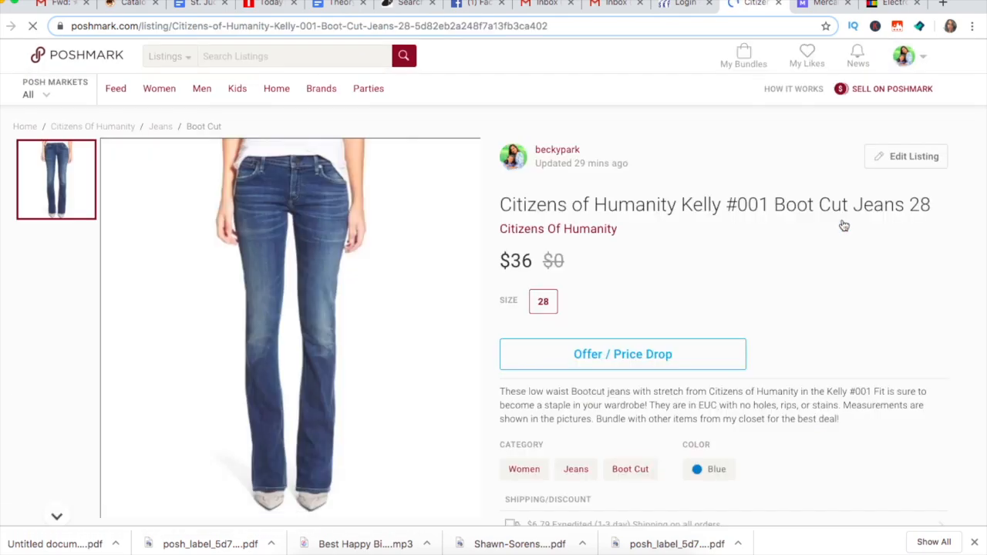
scroll(747, 266, down, 2)
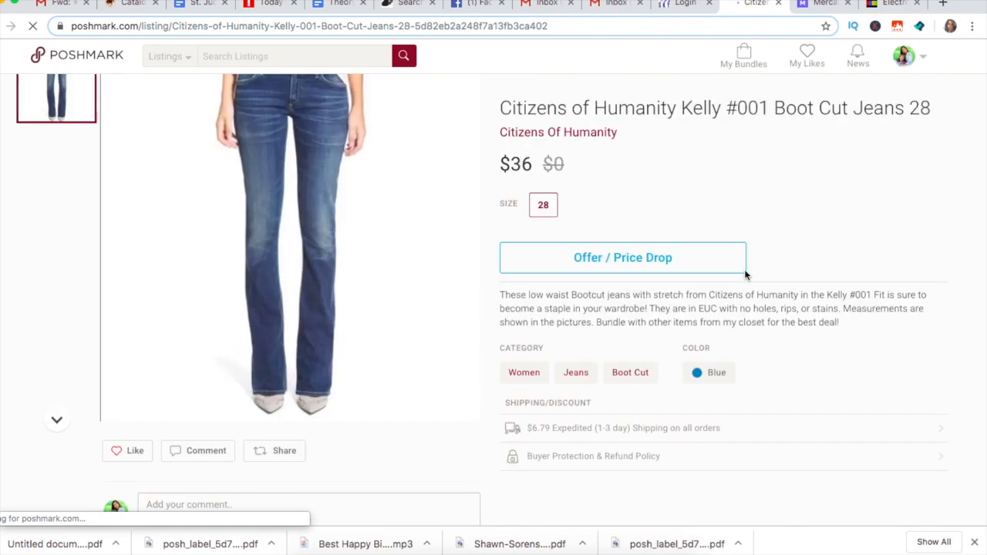
click(894, 156)
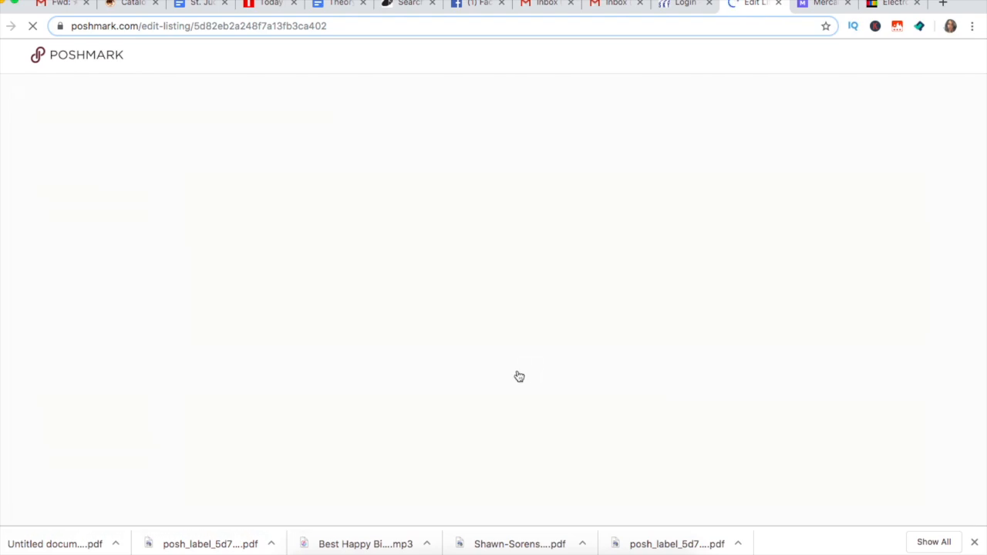
Step: Select the entire description text of the jeans listing
scroll(519, 376, down, 6)
scroll(517, 369, up, 1)
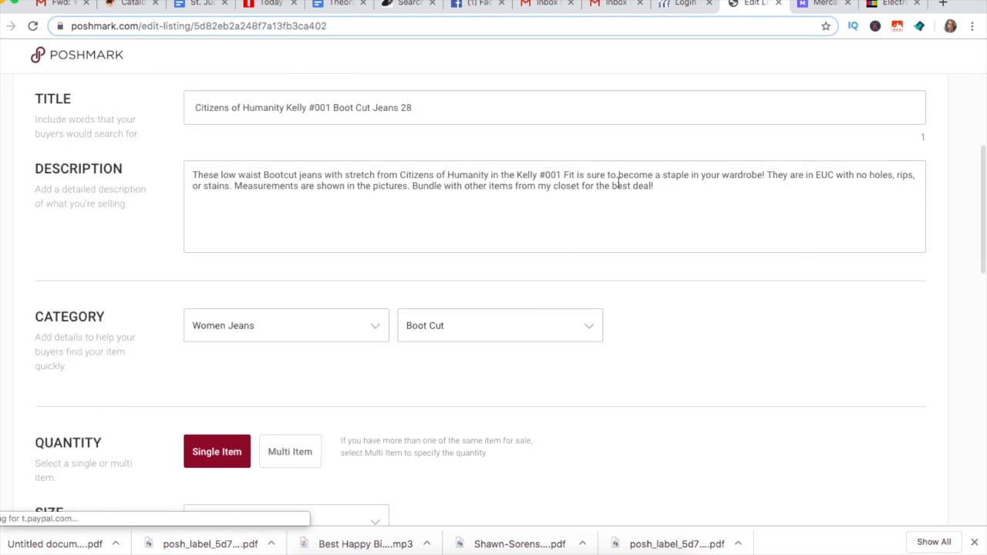
drag(656, 187, 175, 180)
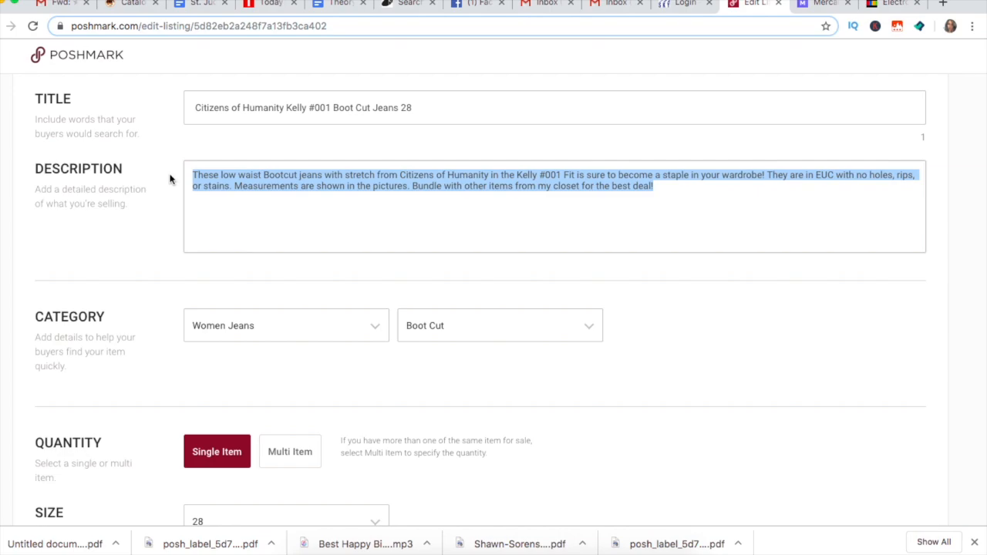
scroll(283, 169, up, 4)
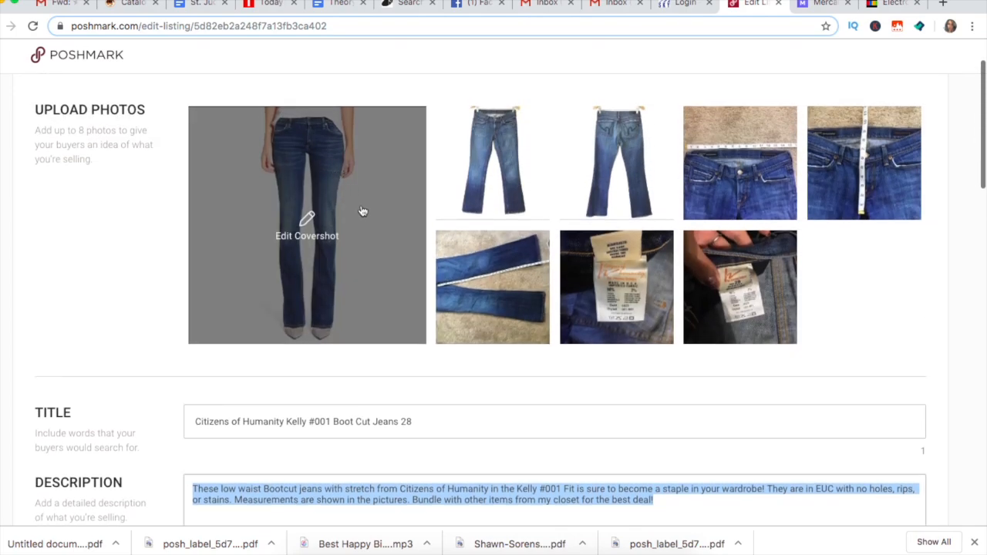
right_click(361, 209)
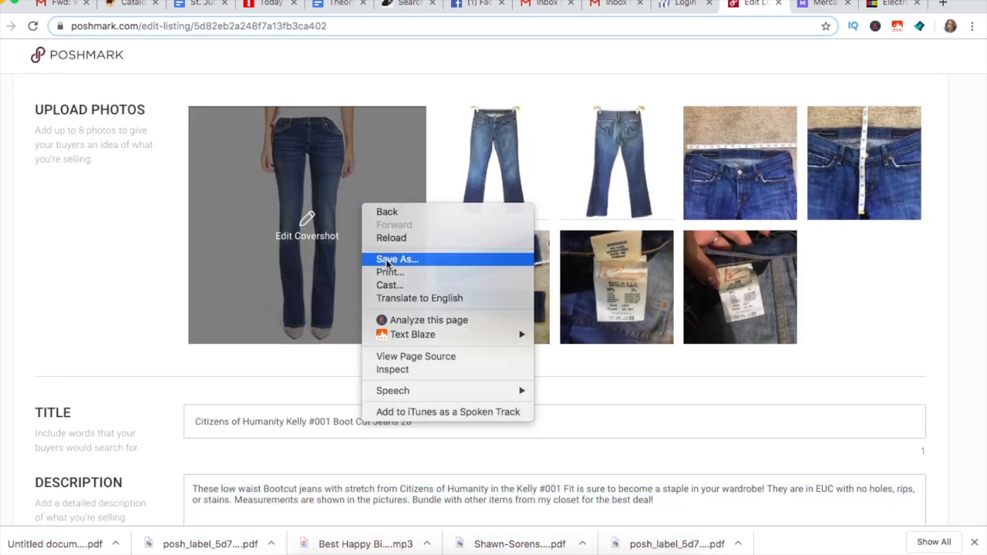
click(468, 198)
key(super+s)
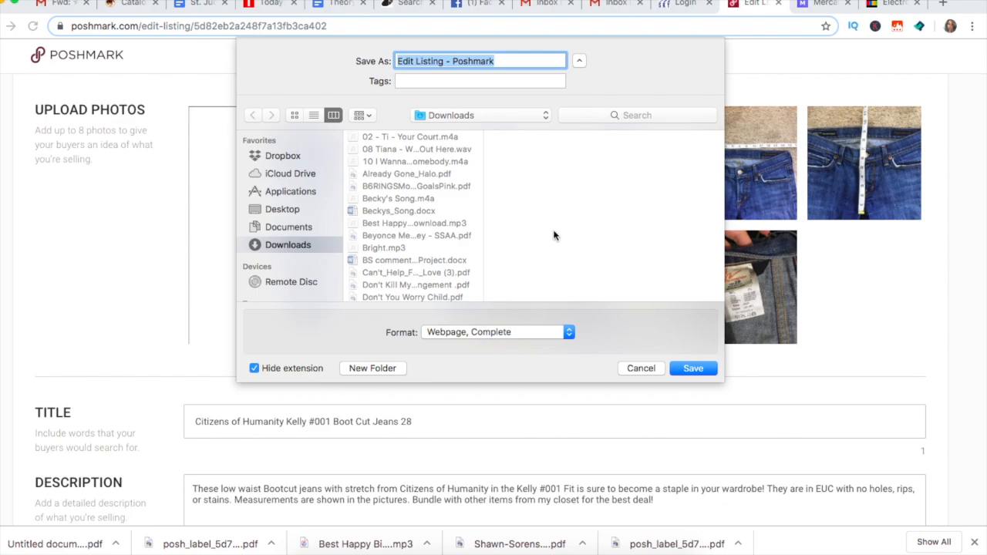
click(641, 368)
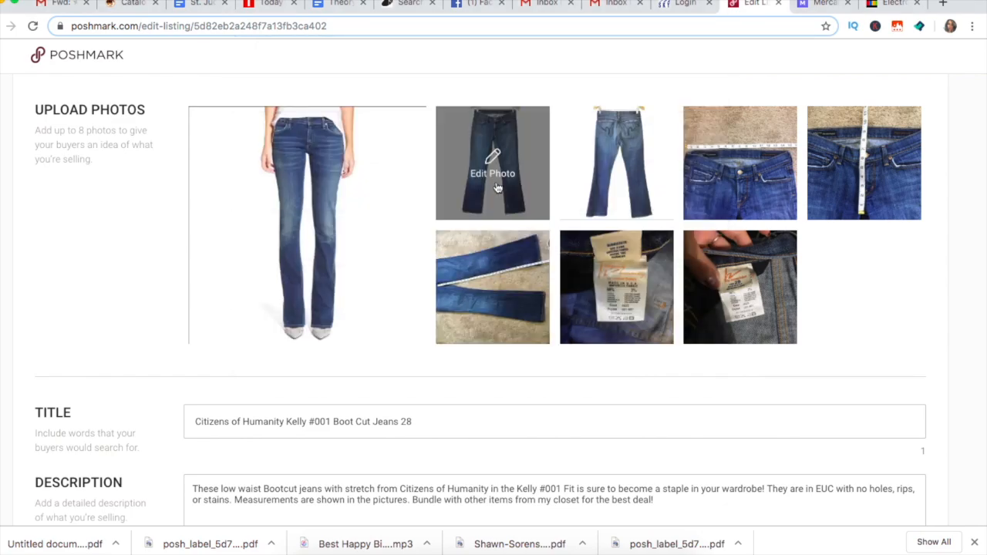
Step: Save the listing's covershot to Downloads as a JPEG image named "jeans 1", leaving the covershot itself unedited
click(381, 217)
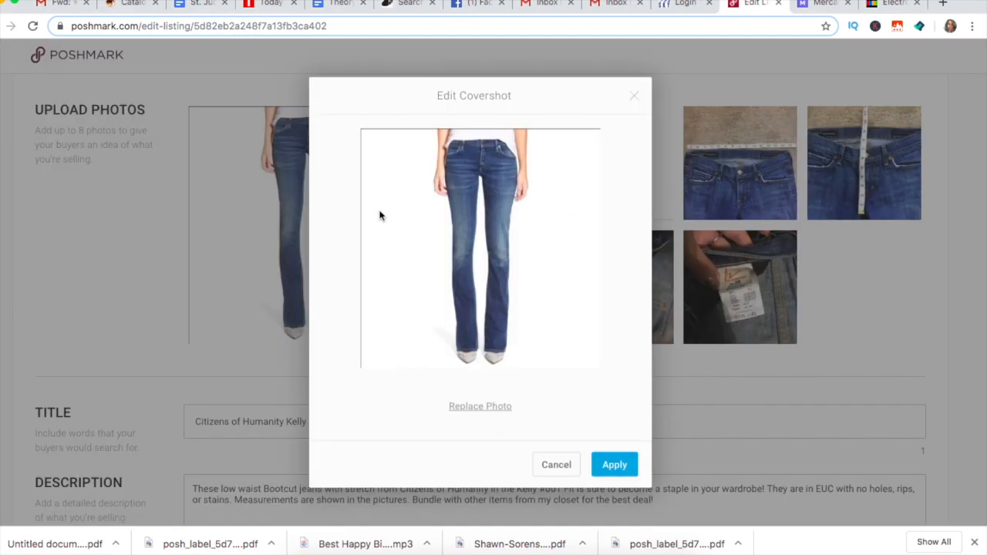
right_click(550, 323)
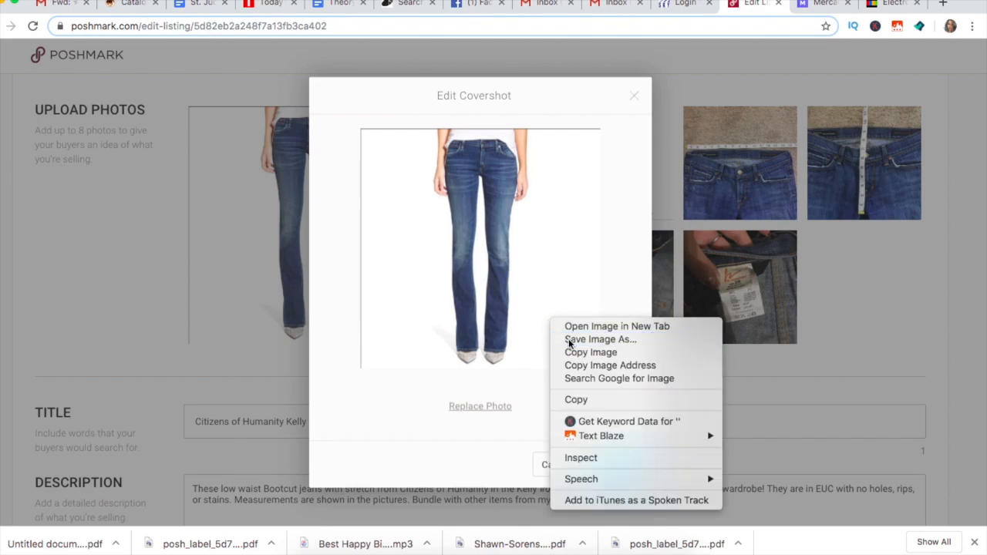
click(569, 340)
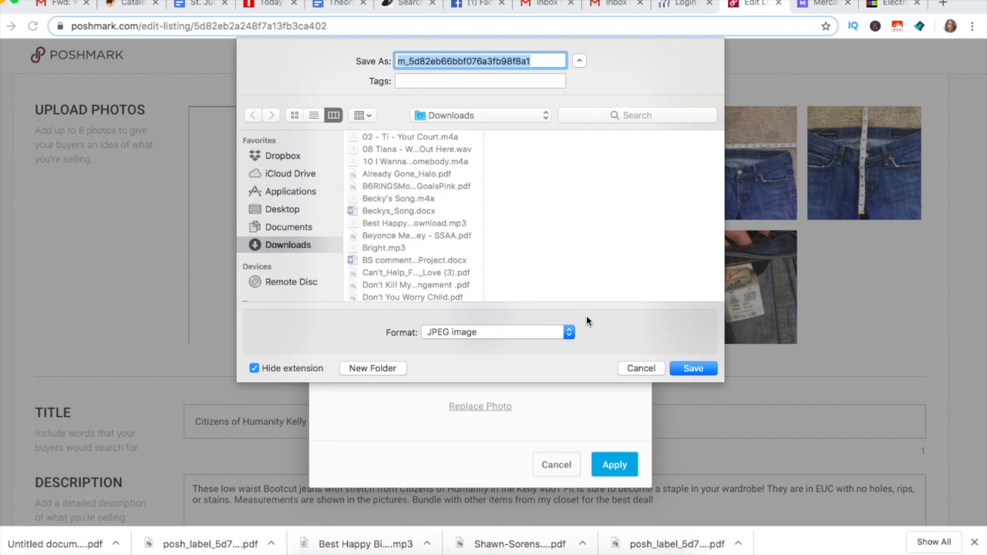
text(jean)
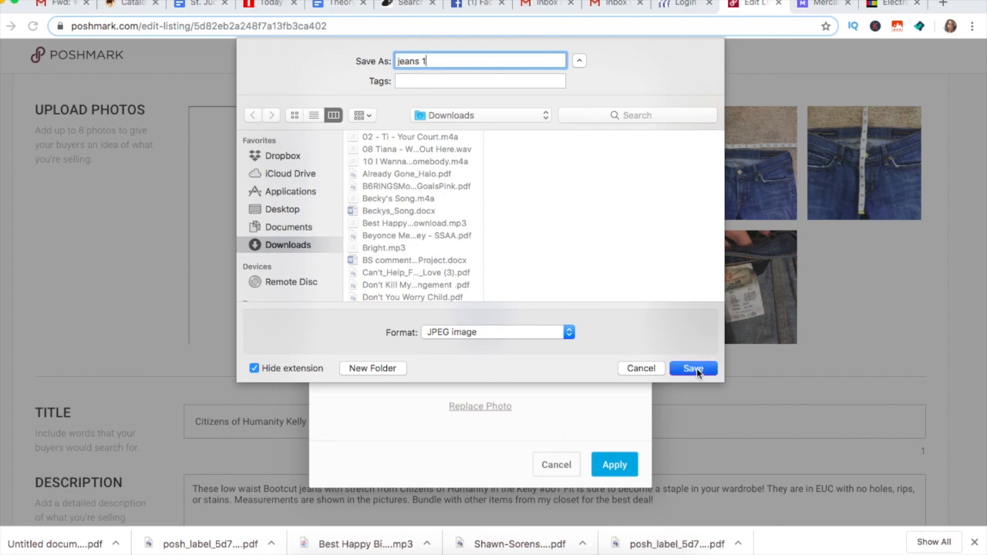
text(s 1)
click(694, 369)
click(556, 465)
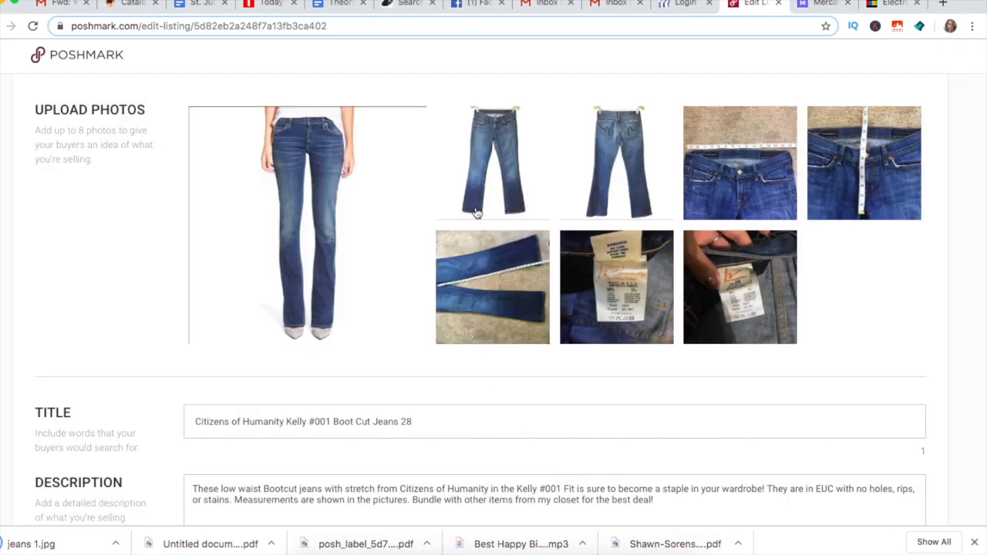
Step: Save the photo of the jeans' full front to Downloads as "Jeans 2" and close the photo without editing it
click(477, 191)
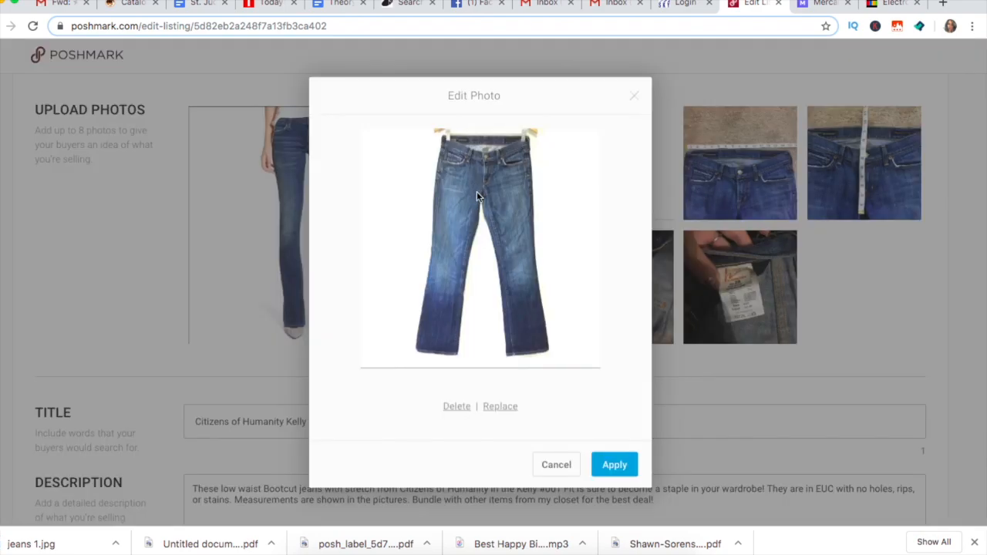
right_click(498, 244)
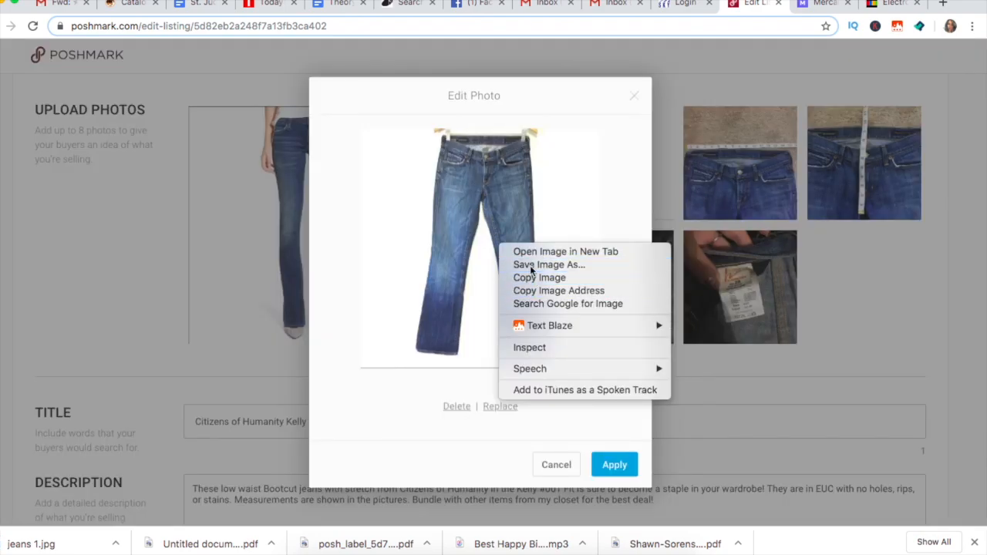
click(530, 265)
text(Jeans 2)
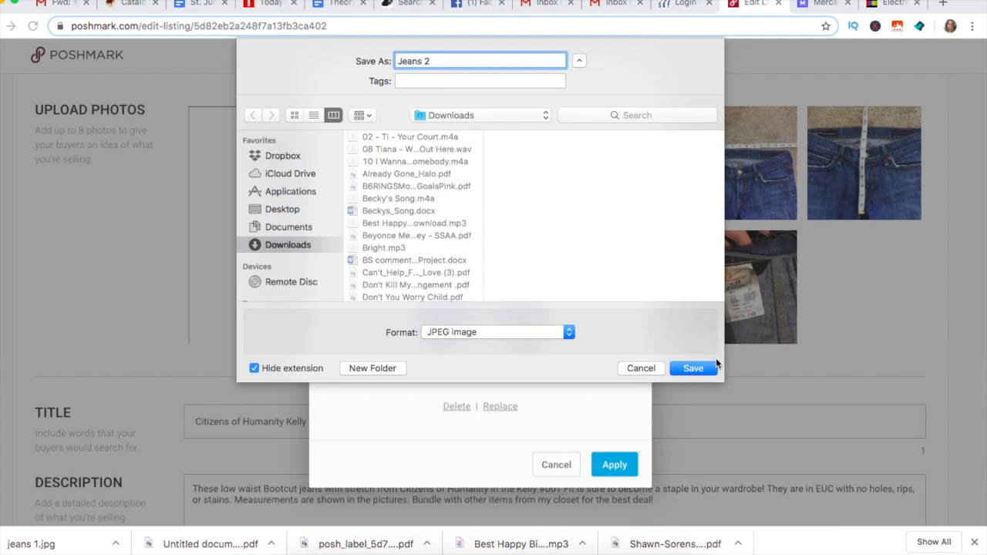
click(702, 367)
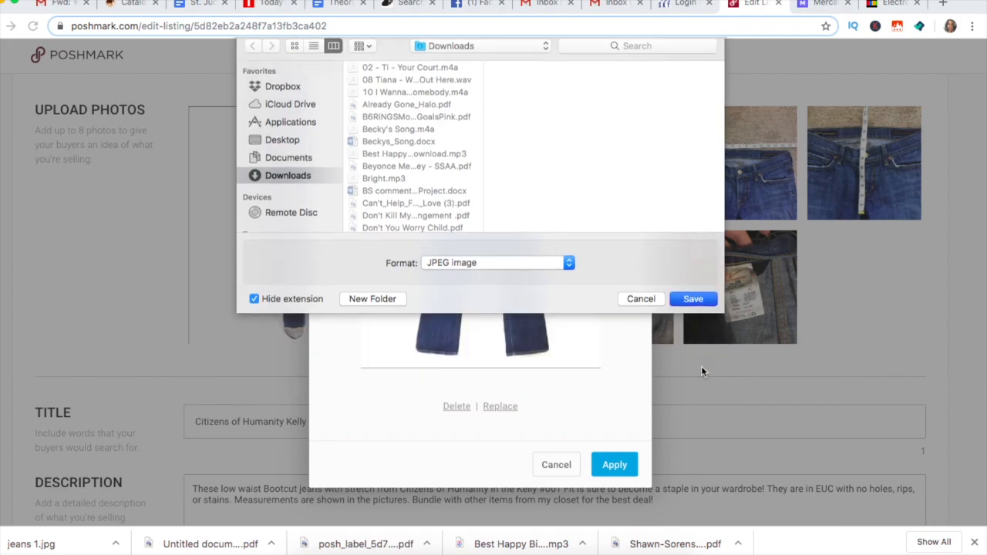
click(572, 464)
Step: Save the photo of the jeans' back to Downloads as "Jeans 3" and close the photo without editing it
click(617, 165)
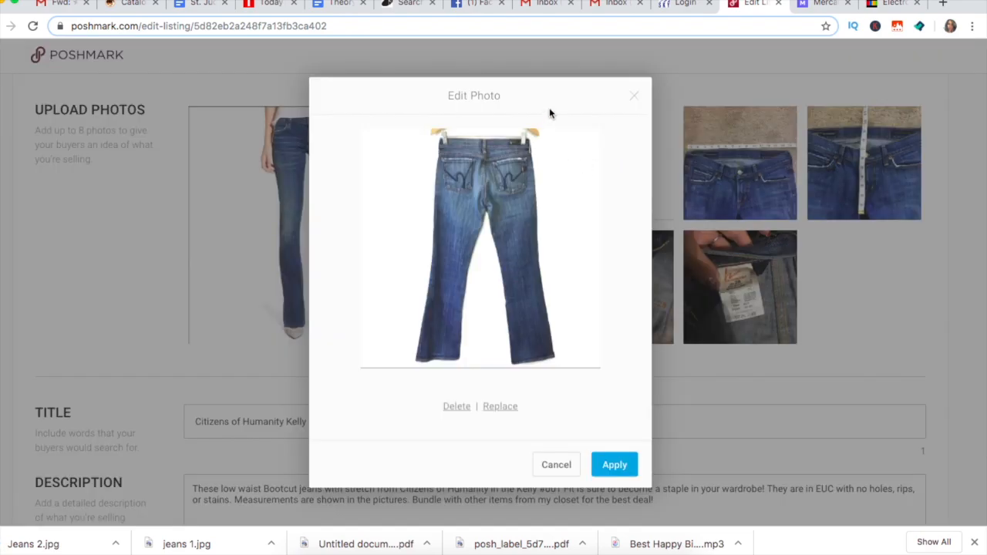
right_click(497, 270)
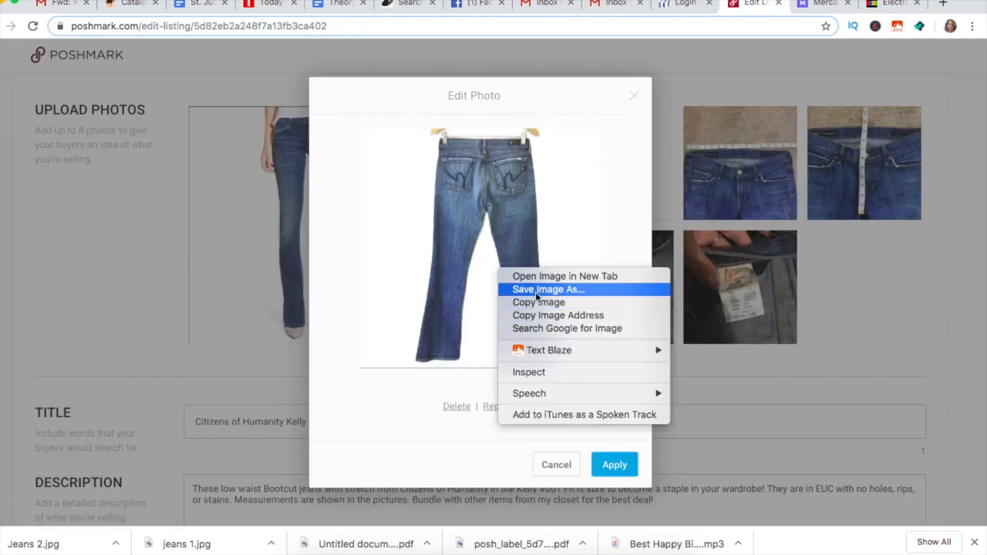
click(536, 288)
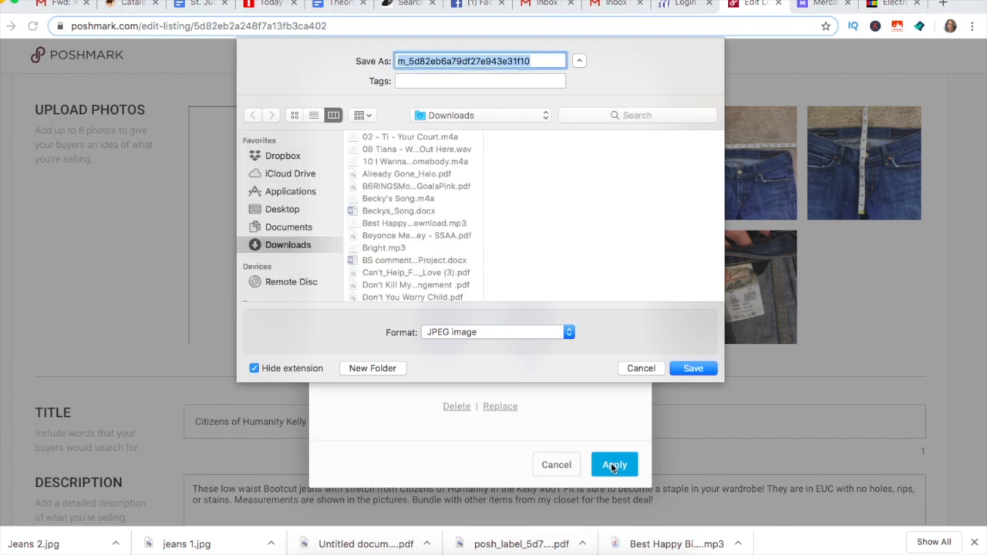
text(Jeans 3)
key(Return)
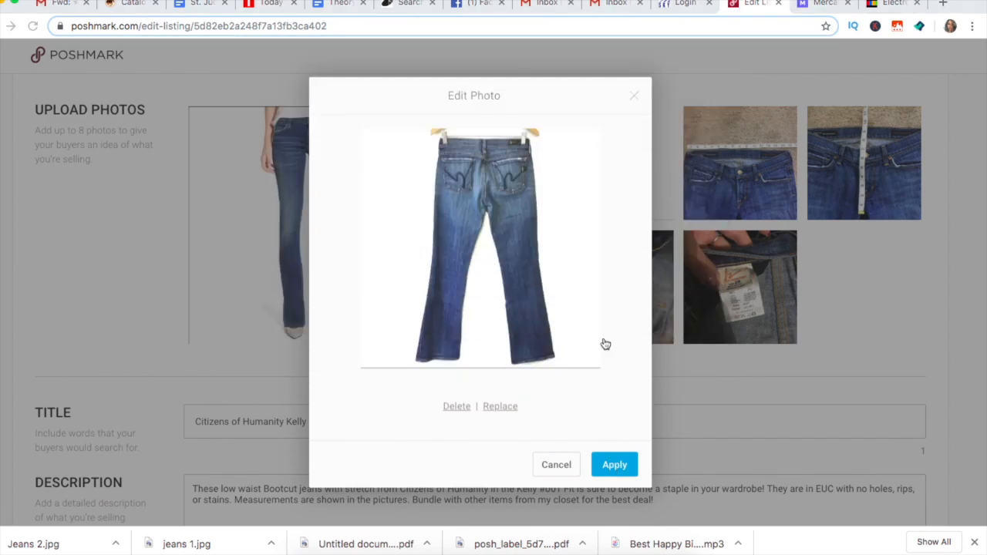
click(634, 98)
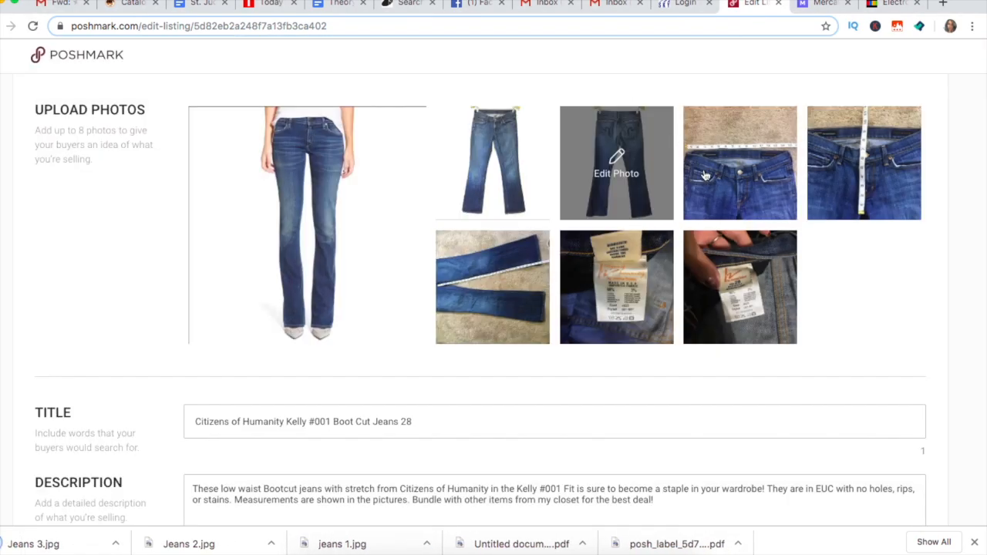
Step: Save the photo with the tape measure across the waistband to Downloads as "Jeans 4" and close the photo
right_click(738, 177)
click(724, 176)
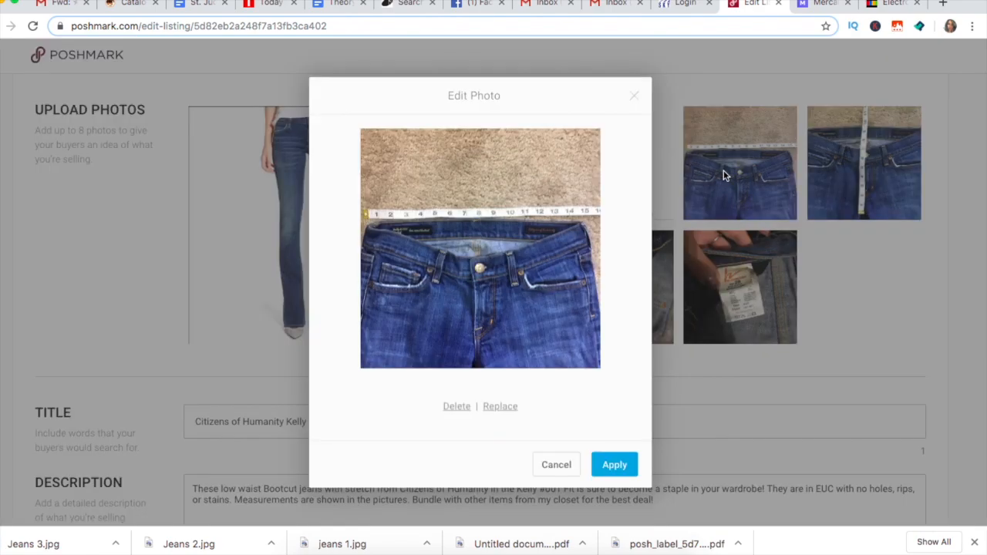
right_click(522, 268)
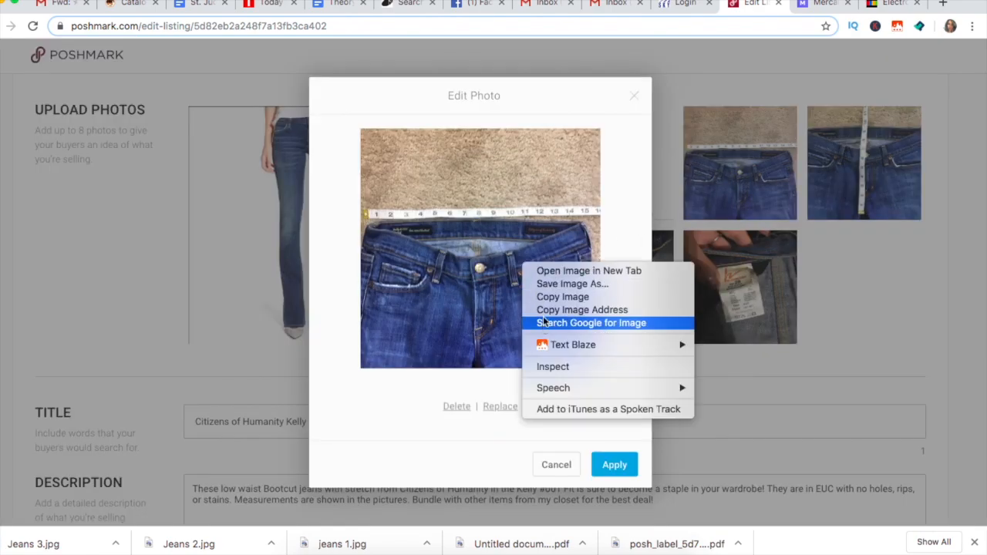
click(559, 284)
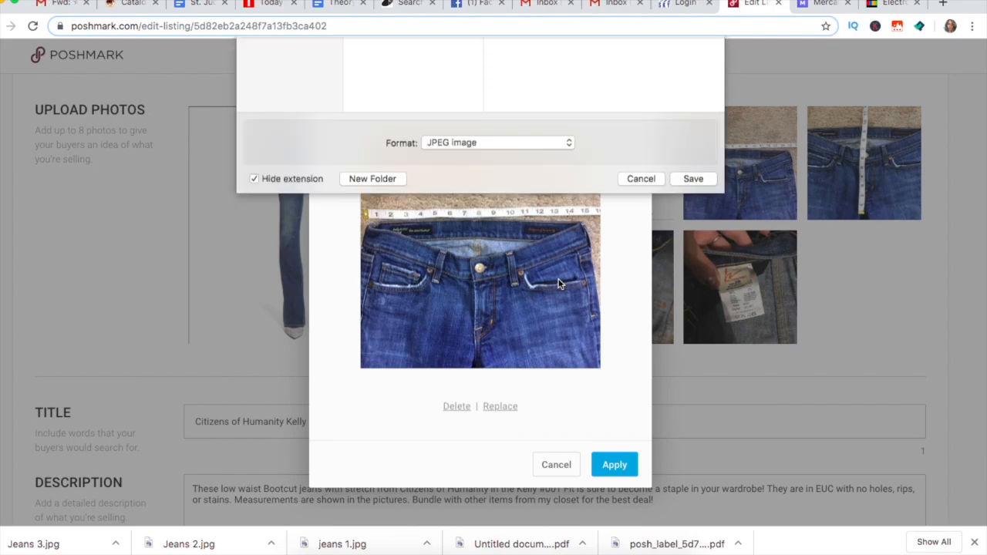
text(J)
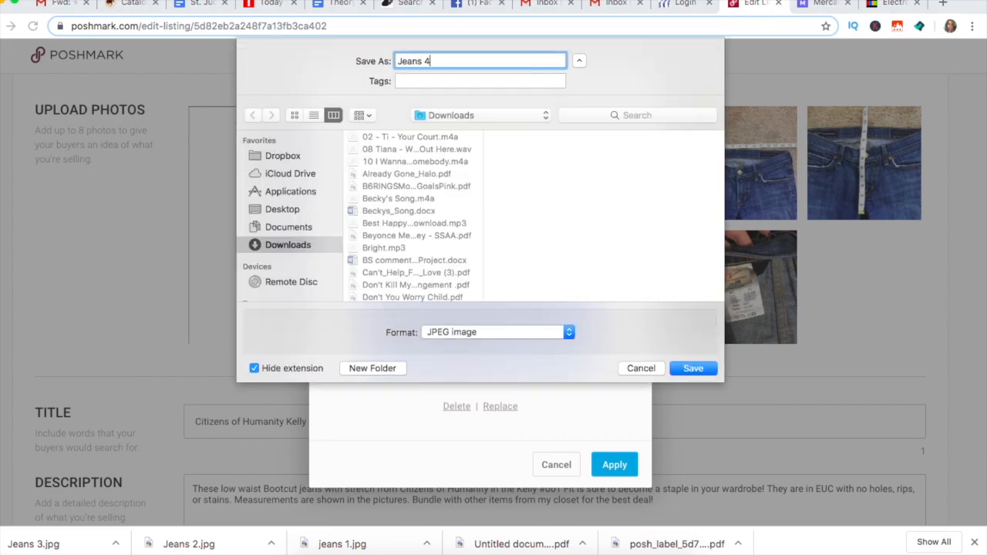
text(eans 4)
key(Return)
click(638, 102)
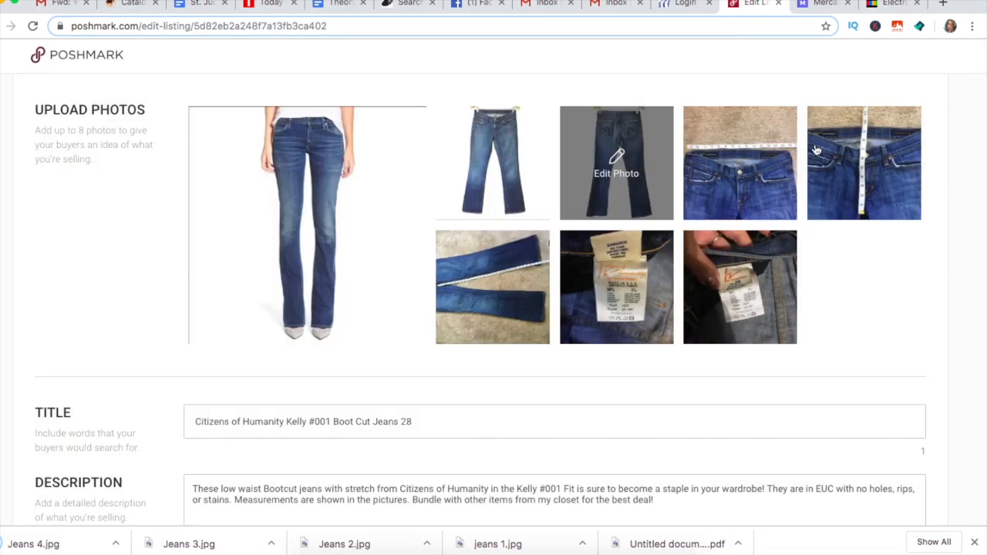
Step: Save the photo with the vertical tape measure over the jeans' front rise to Downloads as "Jeans 5" and close the photo
click(871, 162)
right_click(523, 258)
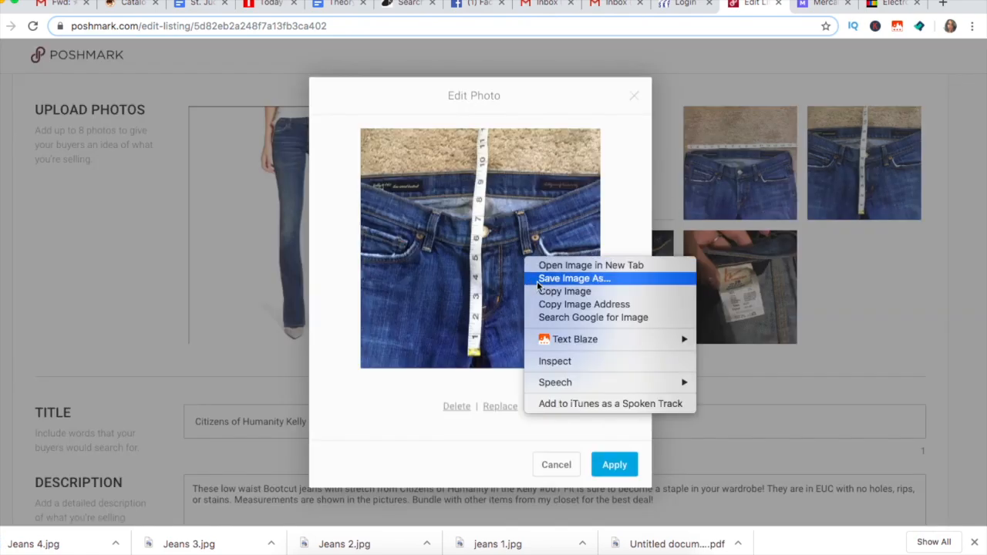
click(566, 280)
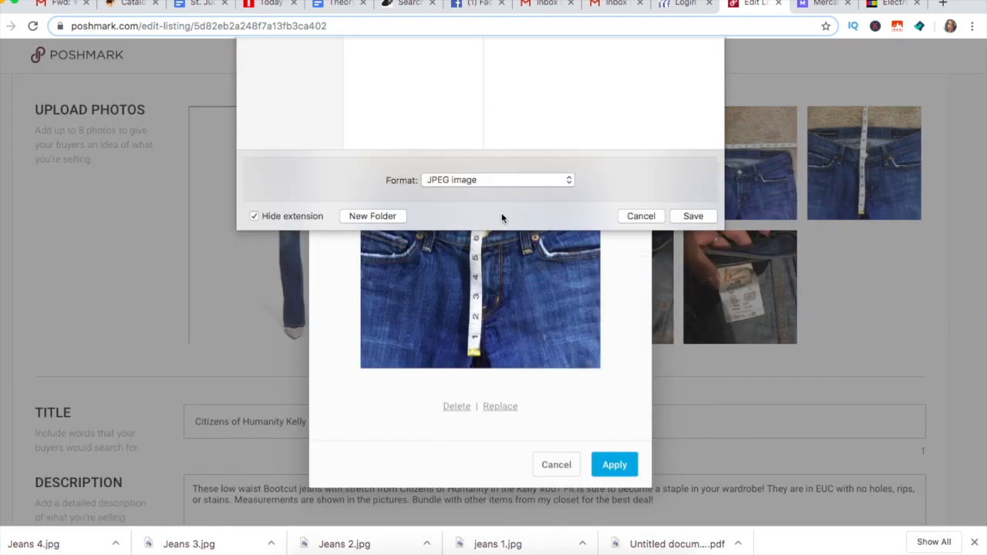
text(Jeans 5)
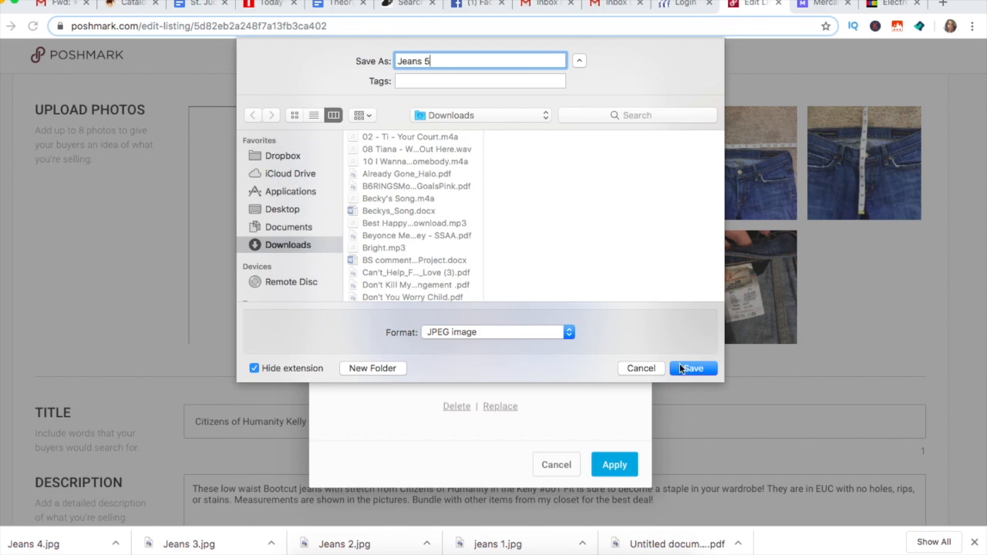
click(692, 368)
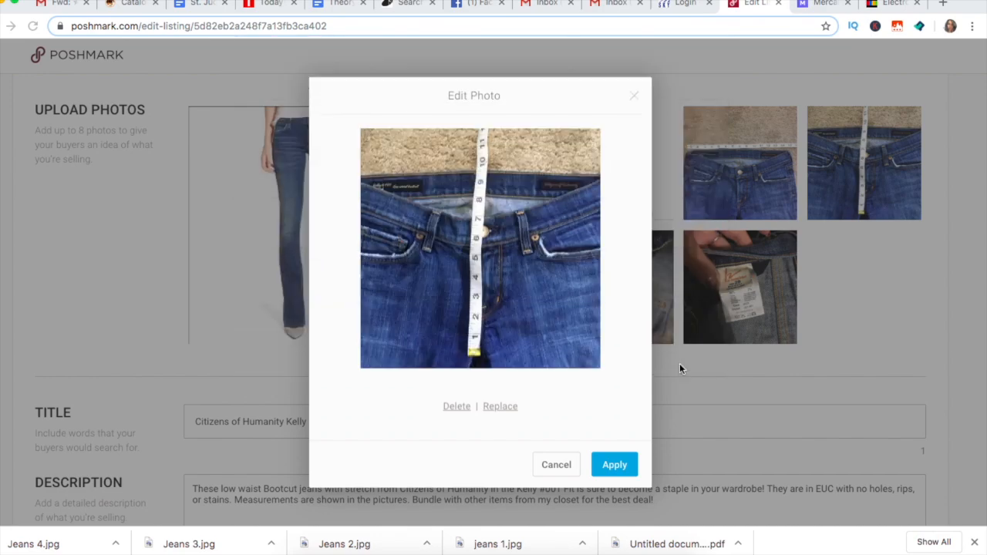
click(554, 465)
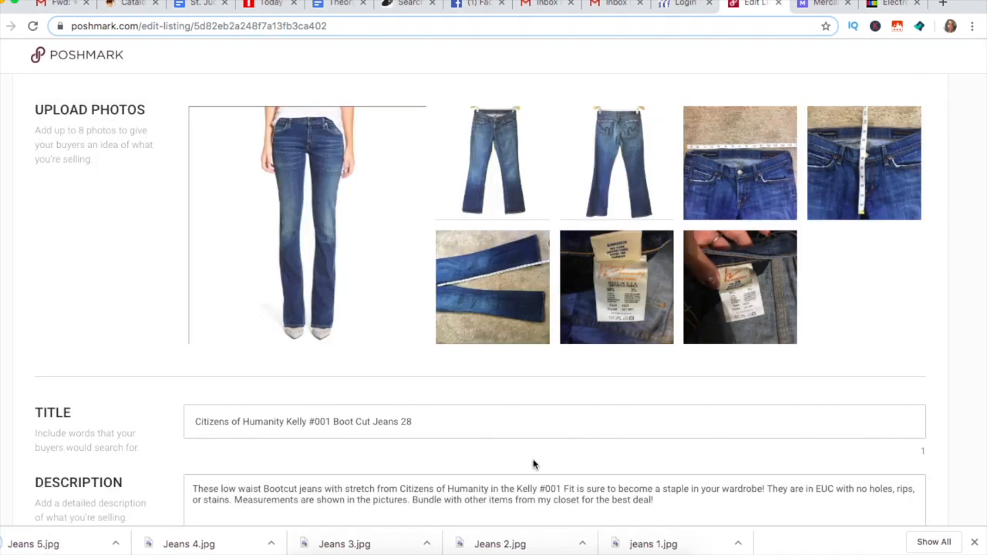
Step: Save the photo of the jeans' legs with the tape measure along the inseam to Downloads as "Jeans 6" and close the photo
click(499, 293)
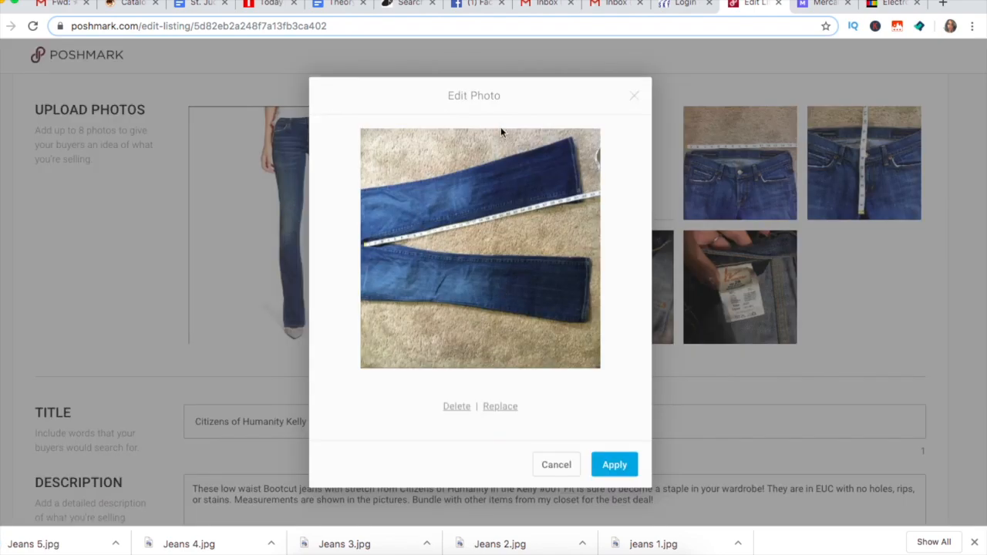
right_click(498, 177)
click(548, 192)
text(Jeans 6)
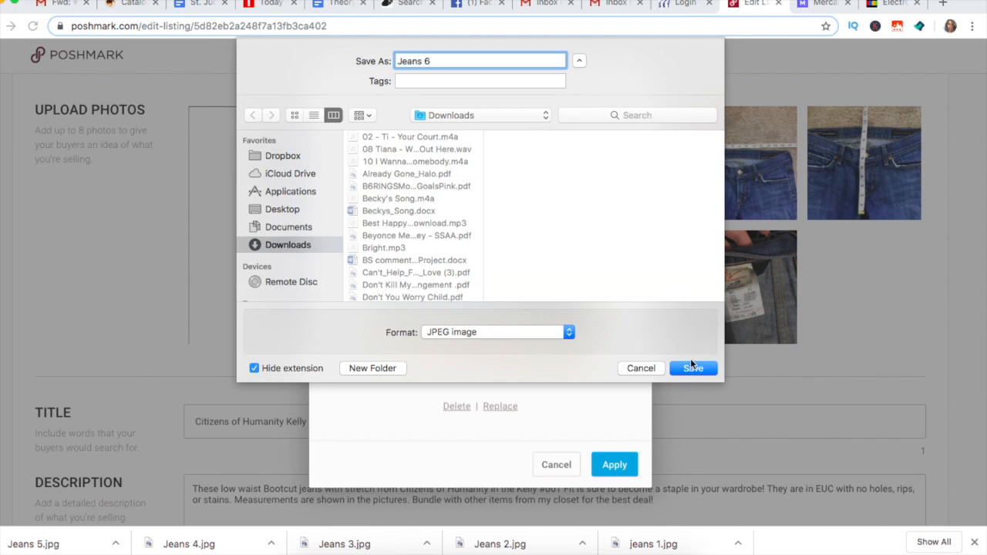
click(691, 368)
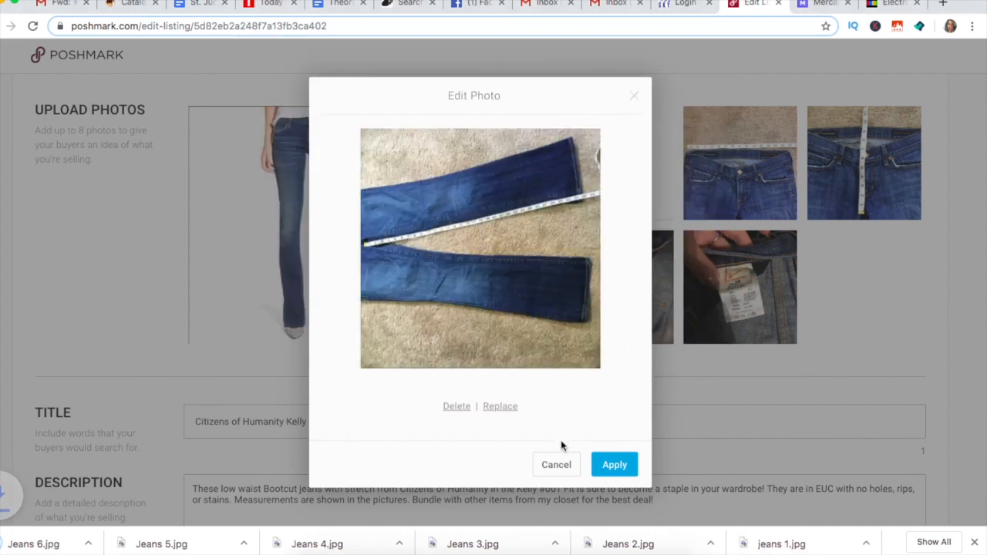
click(556, 465)
Step: Save the close-up photo of the care tag to Downloads as "Jeans 7" and close the photo without editing it
click(615, 281)
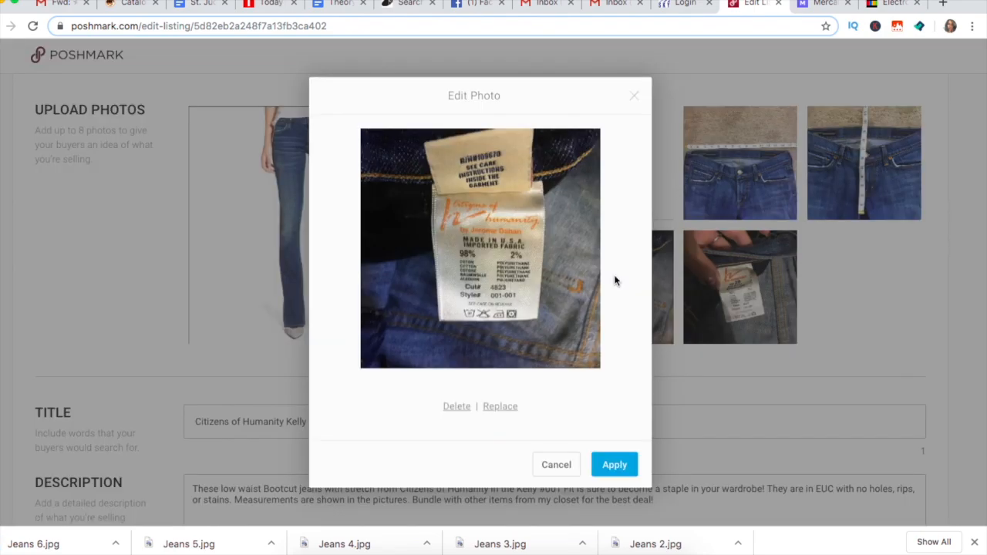
right_click(546, 276)
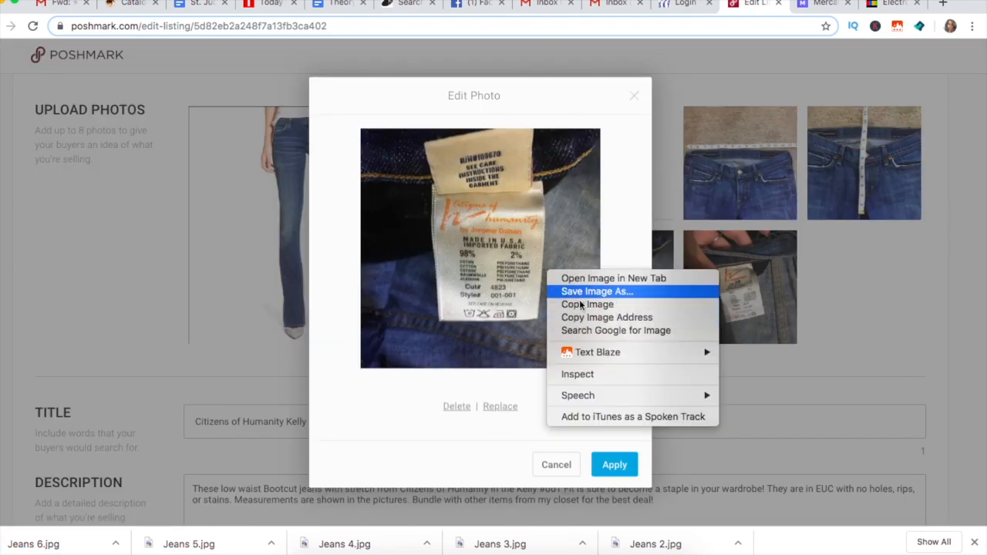
click(580, 303)
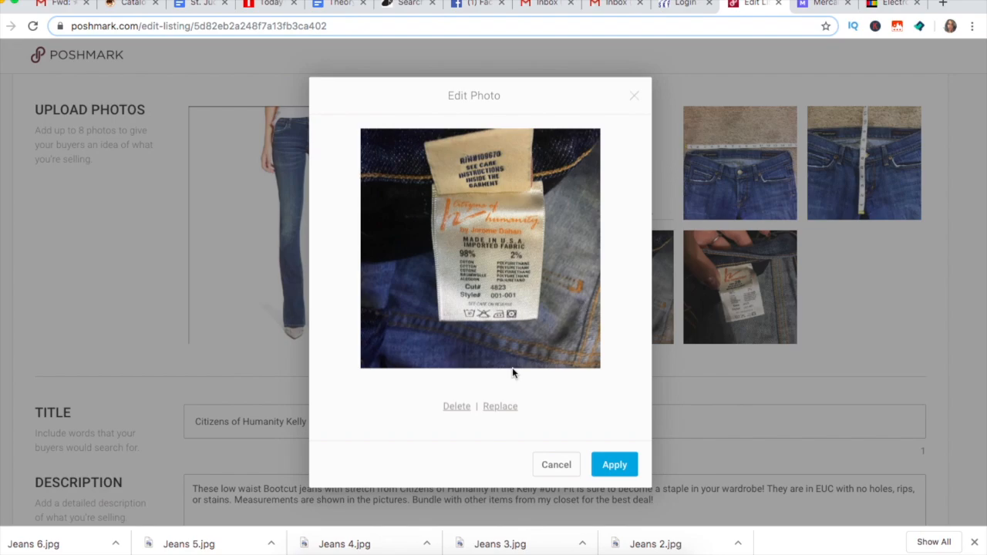
right_click(486, 278)
click(512, 298)
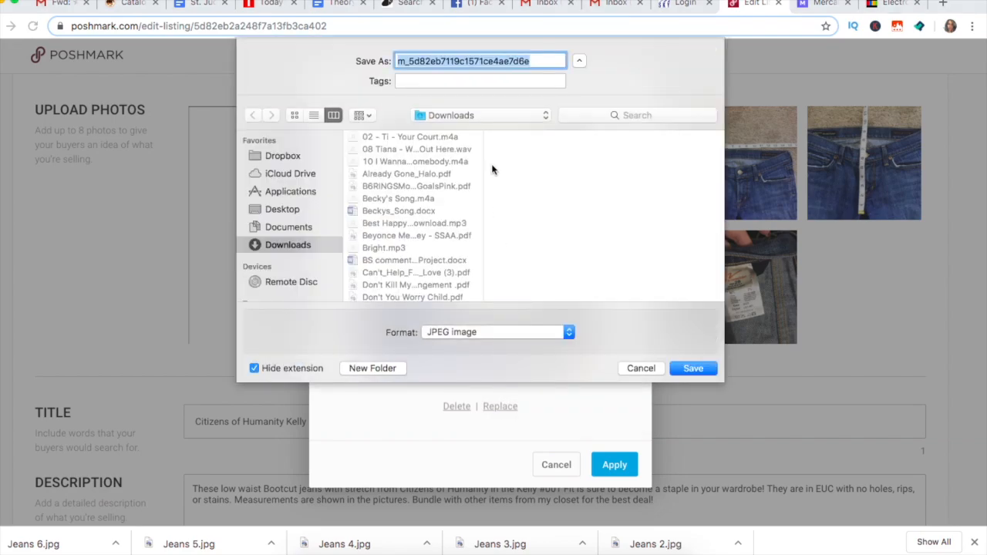
text(Jeans 7)
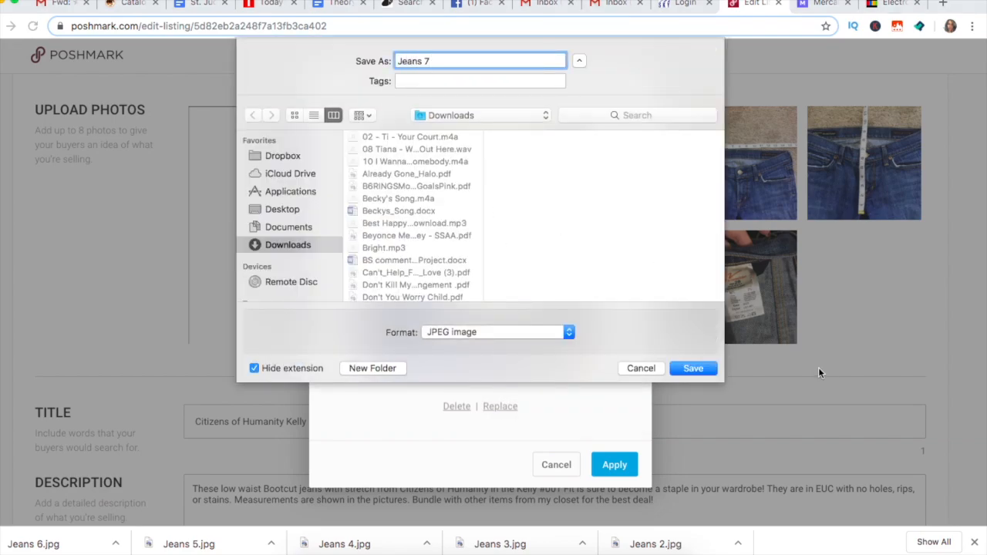
click(712, 370)
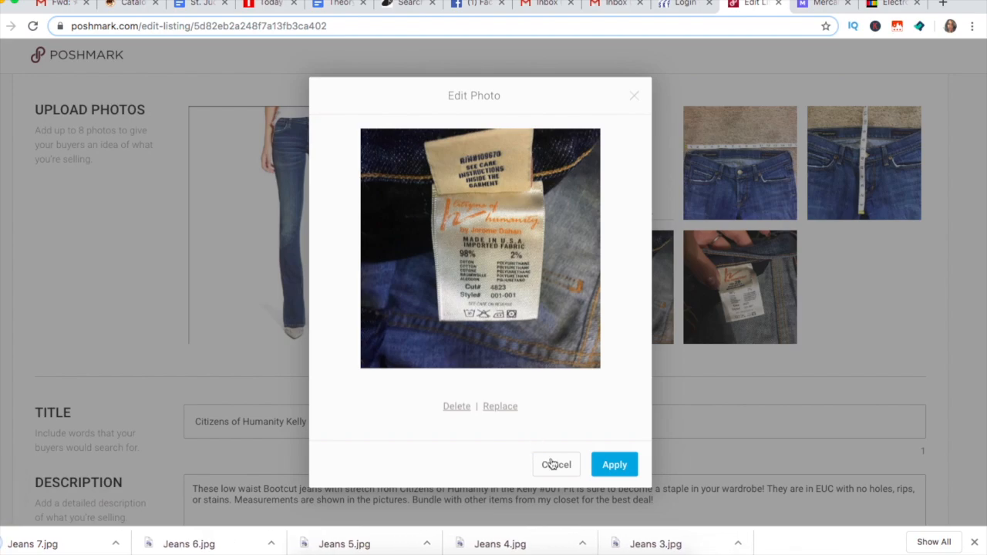
click(557, 465)
Step: Save the photo of the hand-held size 28 tag to Downloads as "Jeans 8" and close the photo without editing it
click(692, 340)
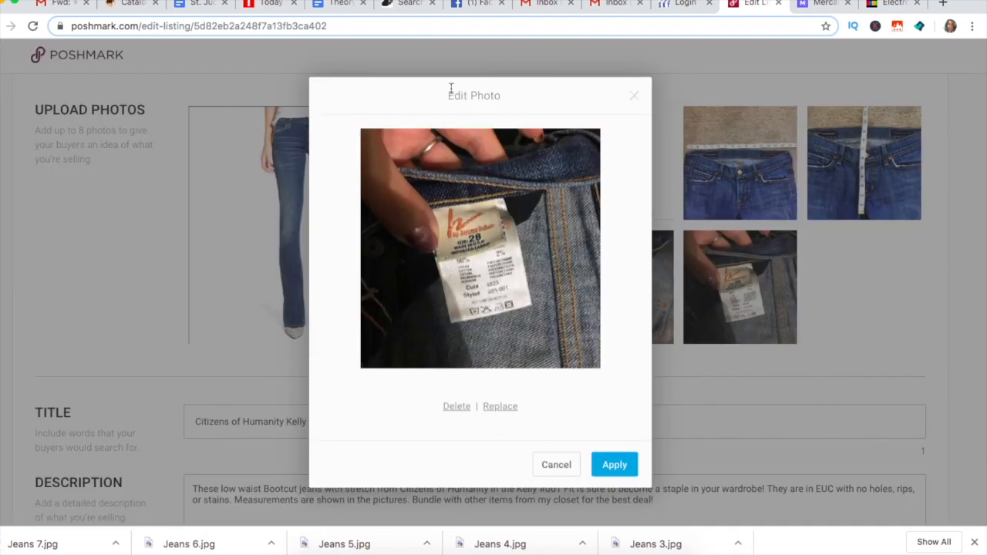
right_click(497, 270)
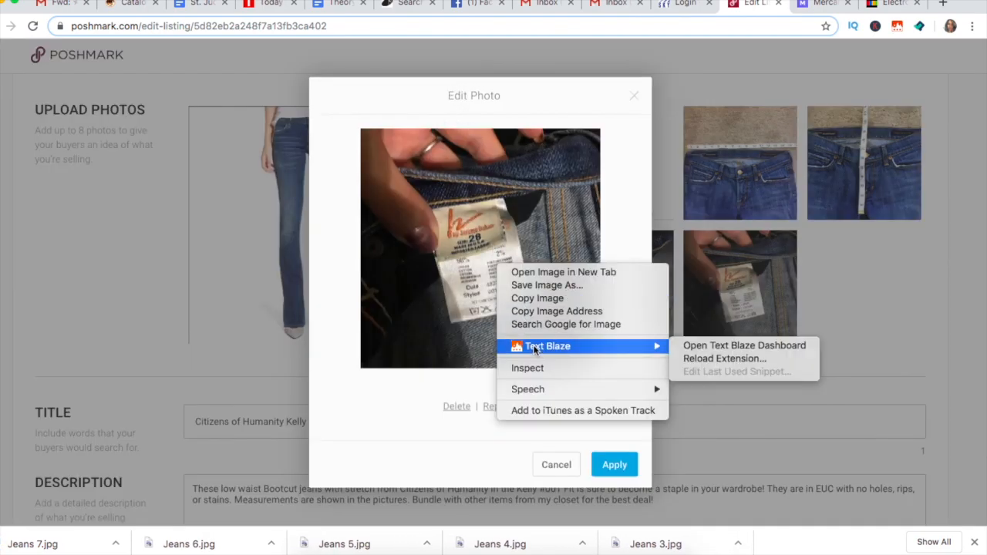
click(534, 286)
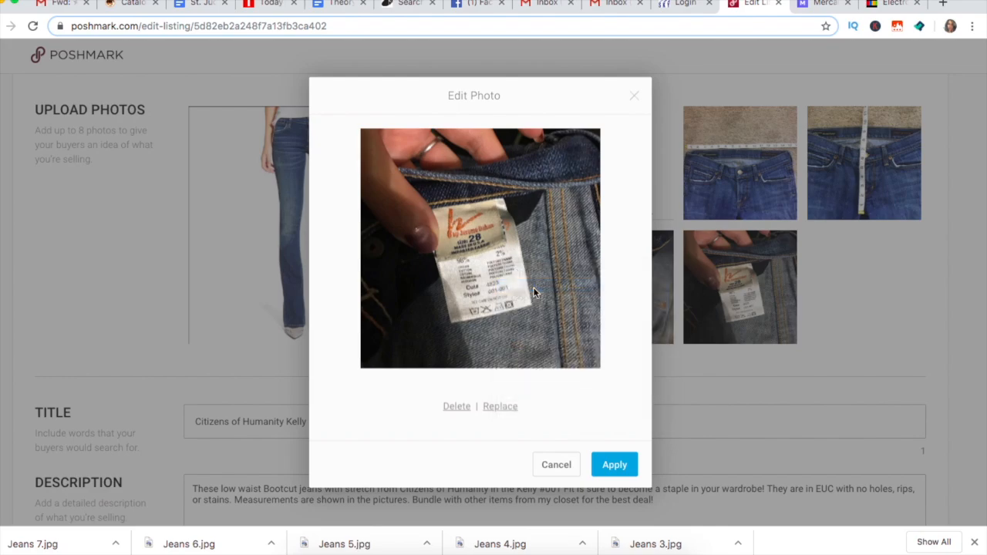
text(Jeans 8)
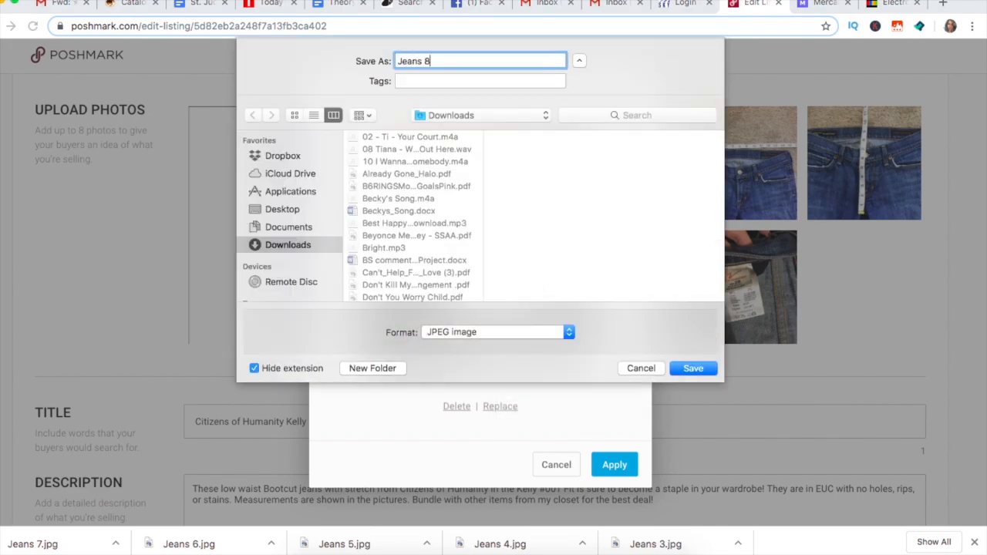
click(707, 371)
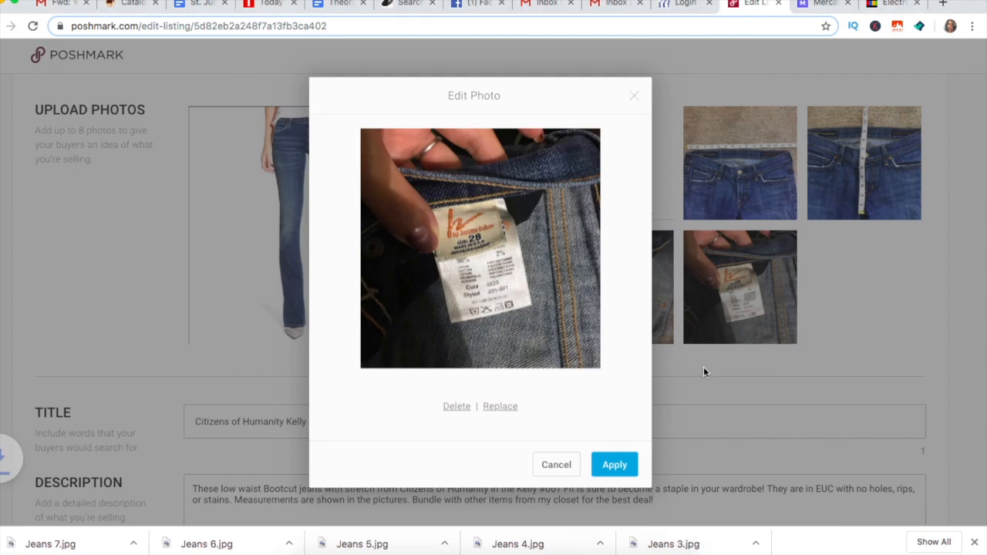
click(556, 465)
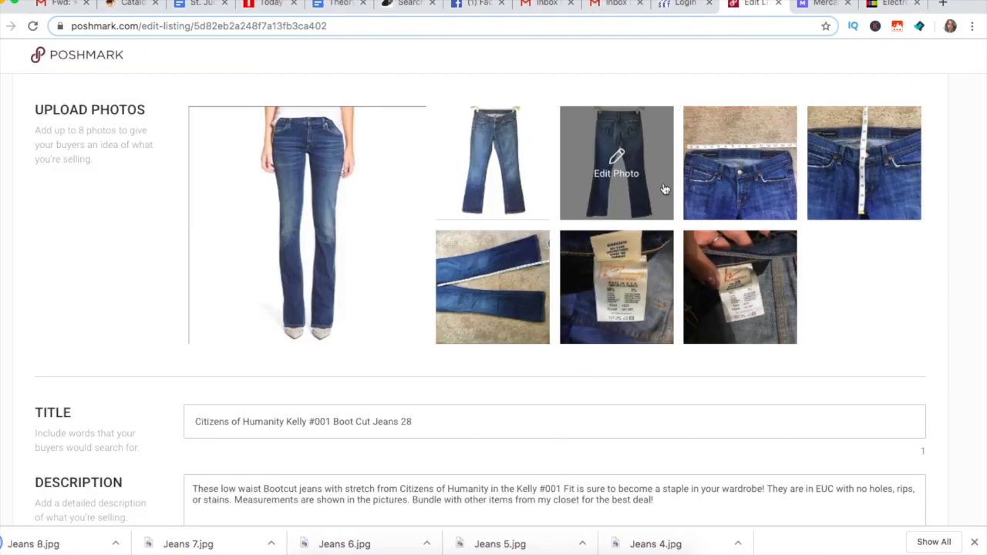
Step: Copy the full description text of the Poshmark jeans listing
scroll(627, 266, down, 3)
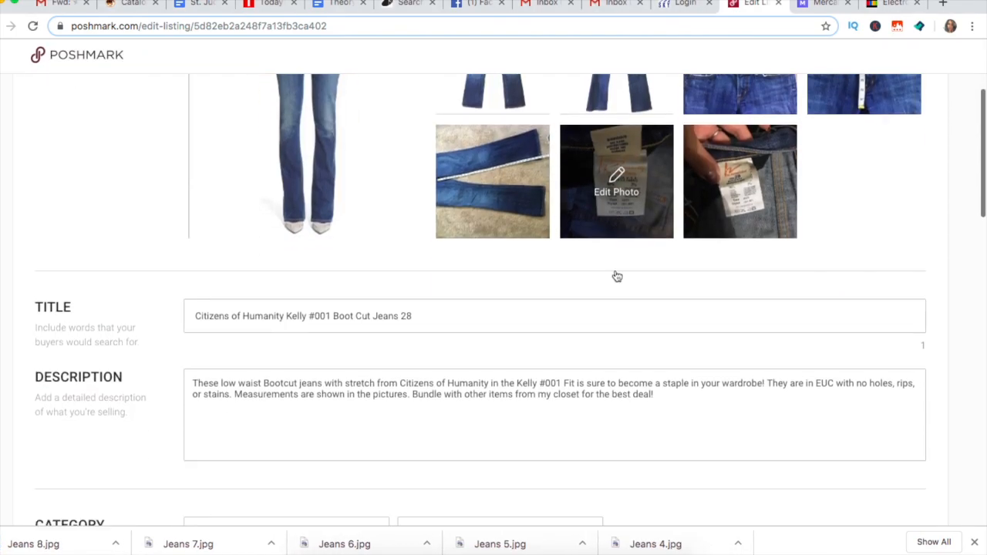
triple_click(668, 392)
right_click(668, 397)
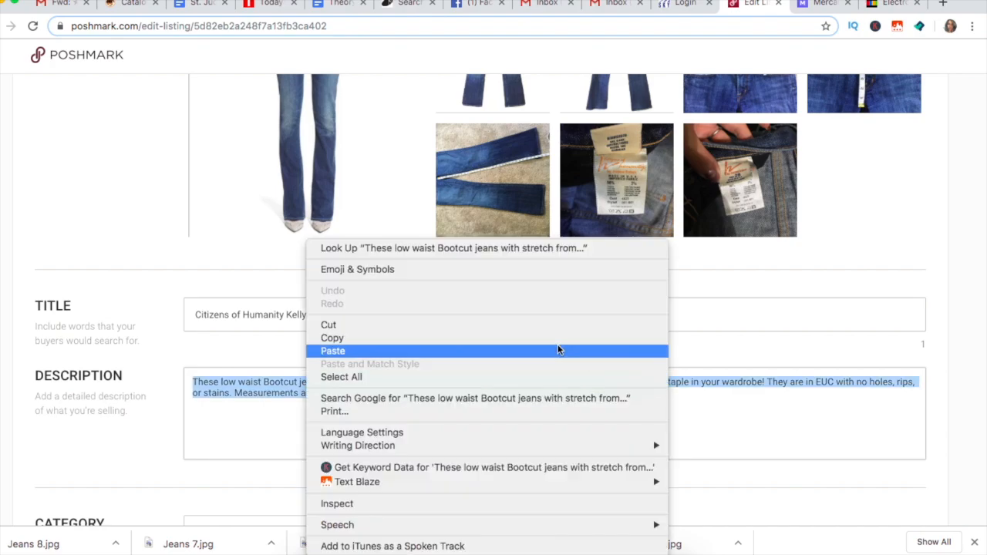
click(509, 340)
scroll(481, 437, down, 3)
scroll(480, 437, up, 8)
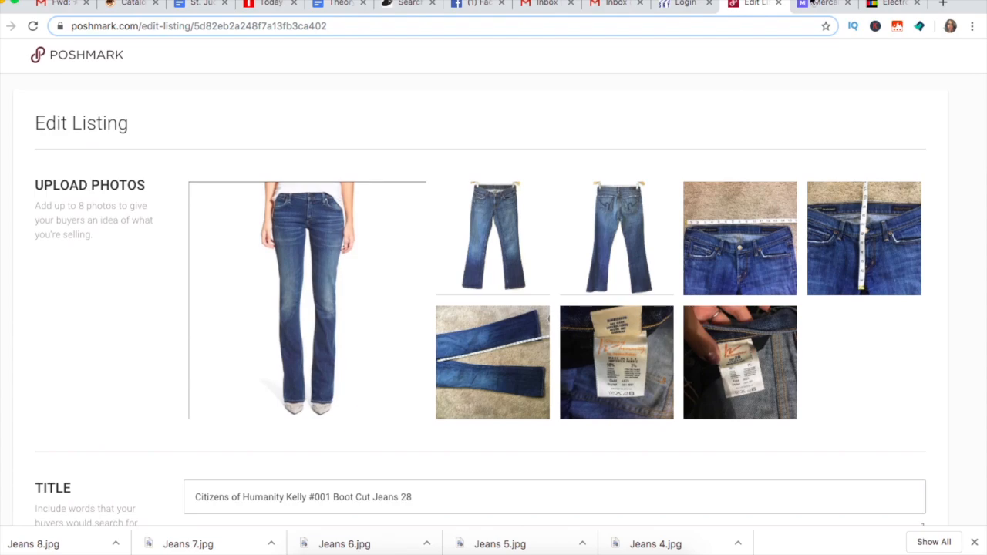
Step: Switch to Mercari and open the form for selling a new item
click(822, 4)
click(566, 150)
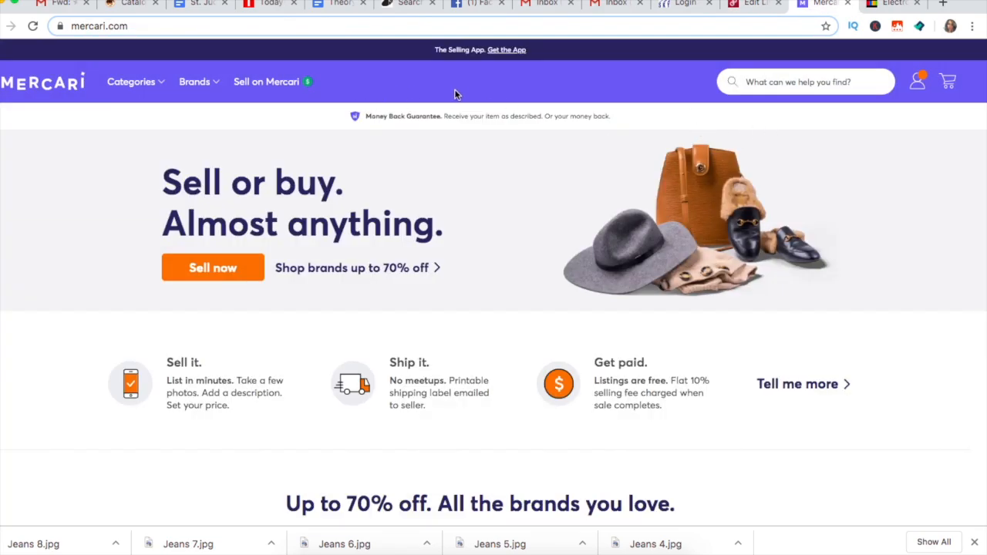
scroll(450, 169, down, 3)
scroll(450, 169, up, 4)
mouse_move(919, 78)
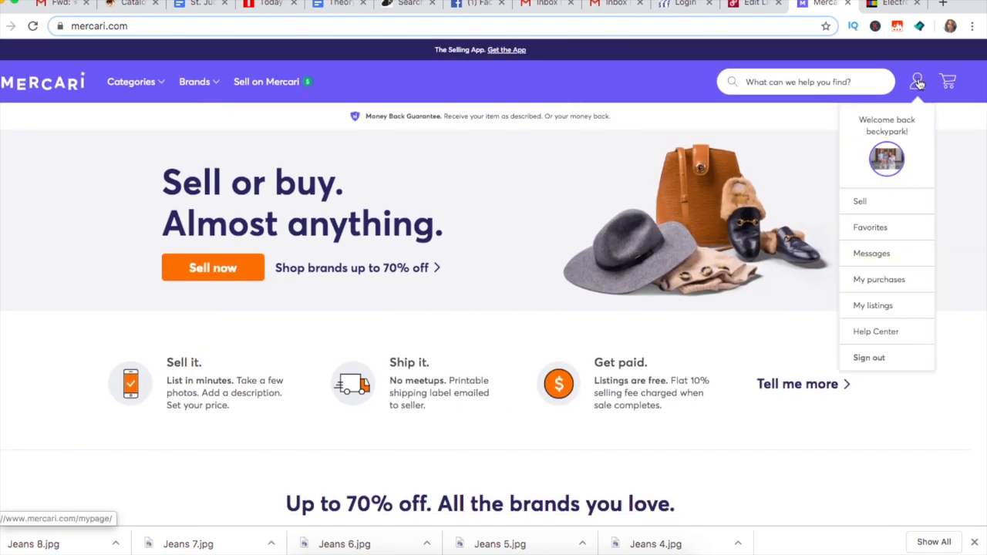
click(860, 204)
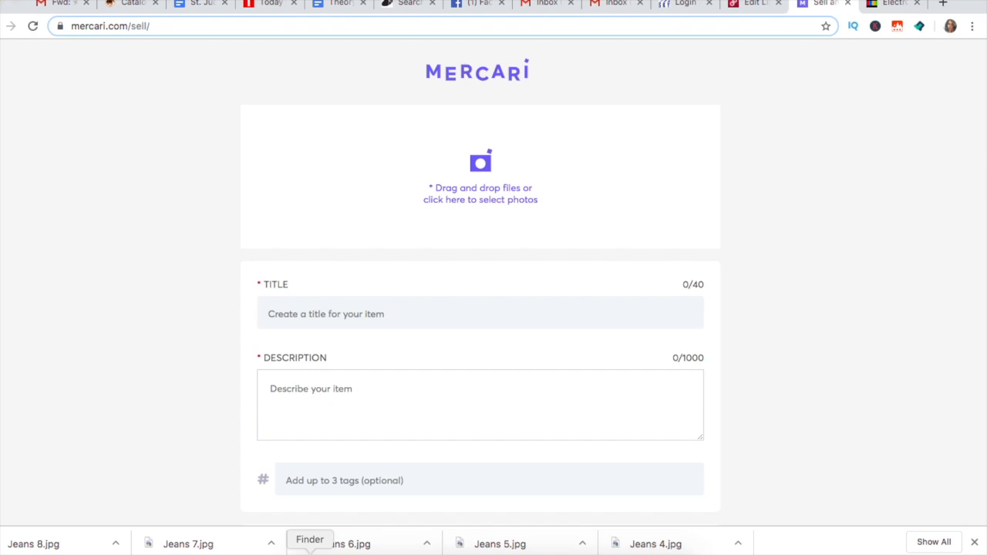
Step: Add jeans 1.jpg from the Downloads folder as the first photo of the Mercari listing
click(310, 551)
click(395, 190)
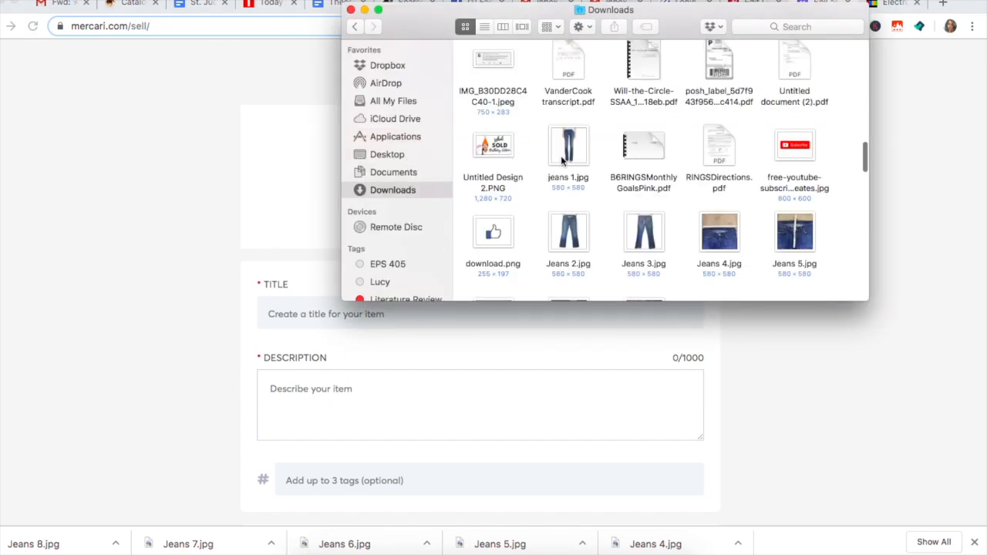
drag(567, 150, 481, 187)
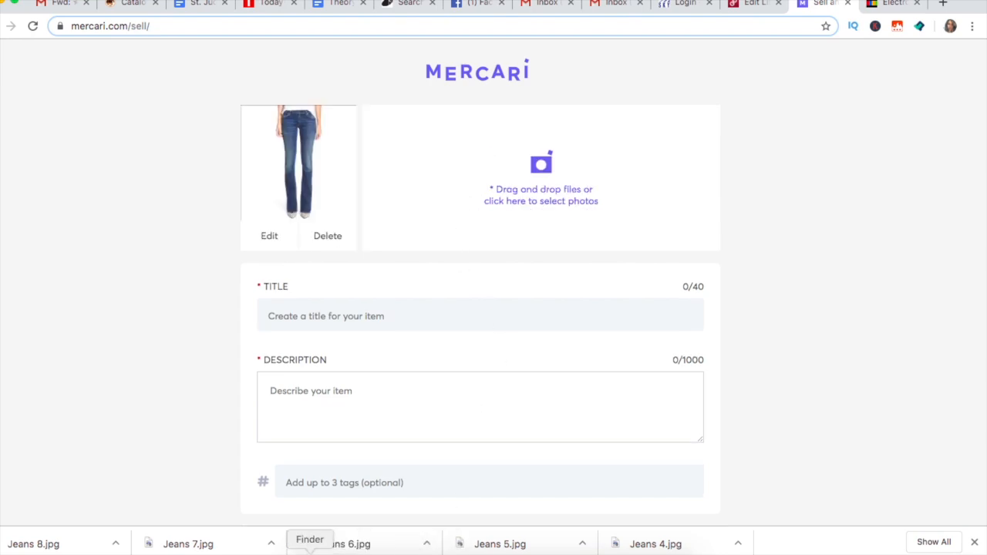
Step: Try to add Jeans 2.jpg and Jeans 3.jpg together from Downloads to the listing's photos, and return to the sell form
click(309, 549)
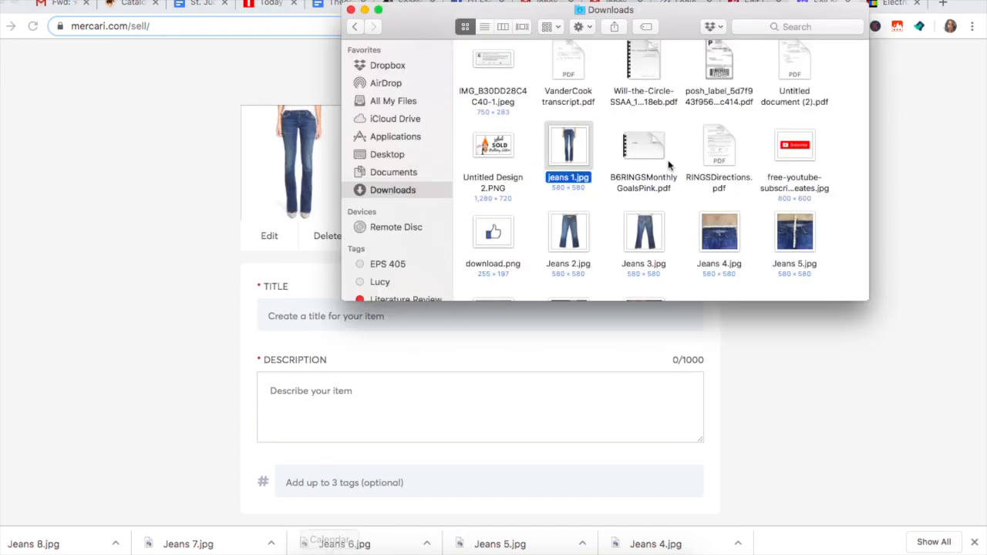
click(552, 239)
shift+click(633, 237)
drag(633, 238, 317, 205)
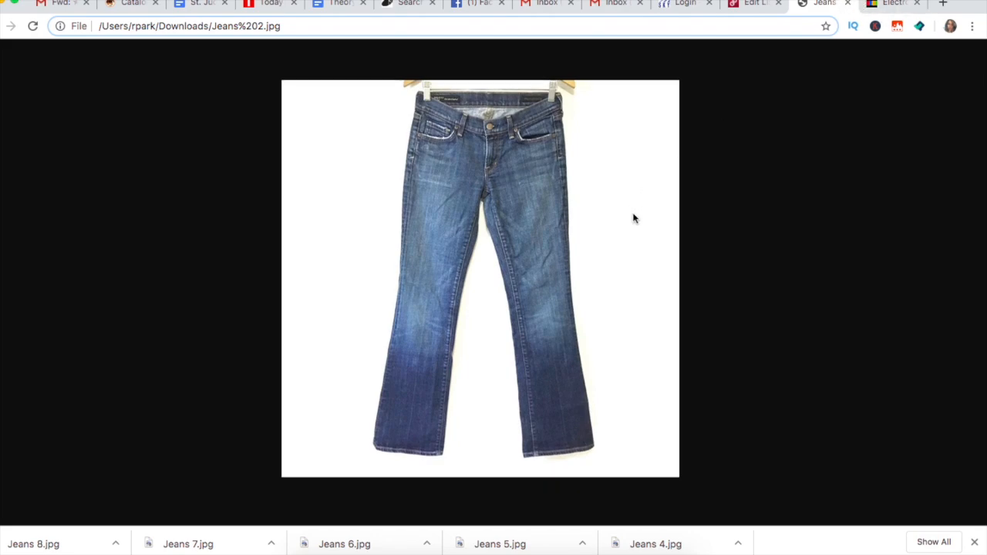
right_click(757, 282)
click(348, 141)
scroll(31, 66, left, 5)
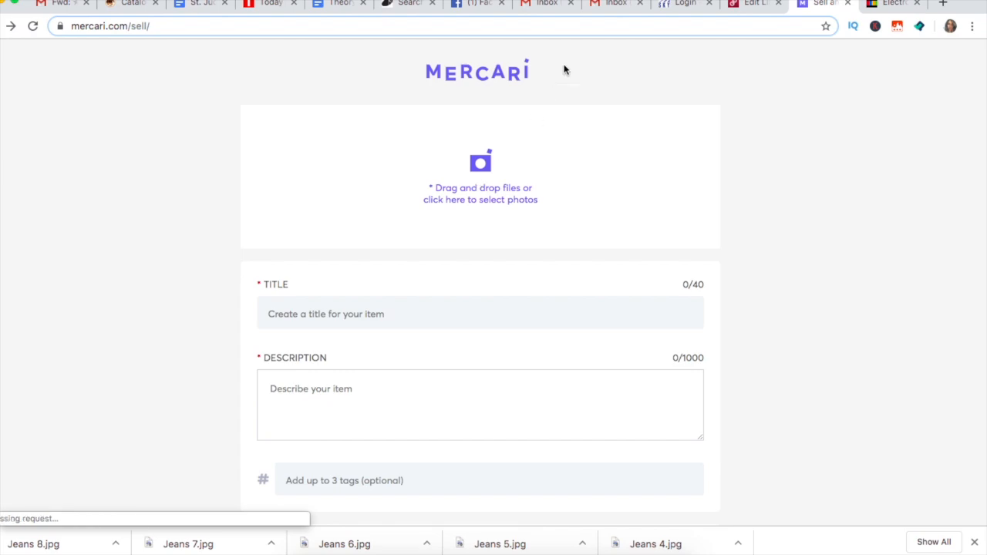
Step: Move the Downloads window clear of the photo upload area, try to add jeans 1.jpg, and return to the sell form
click(310, 554)
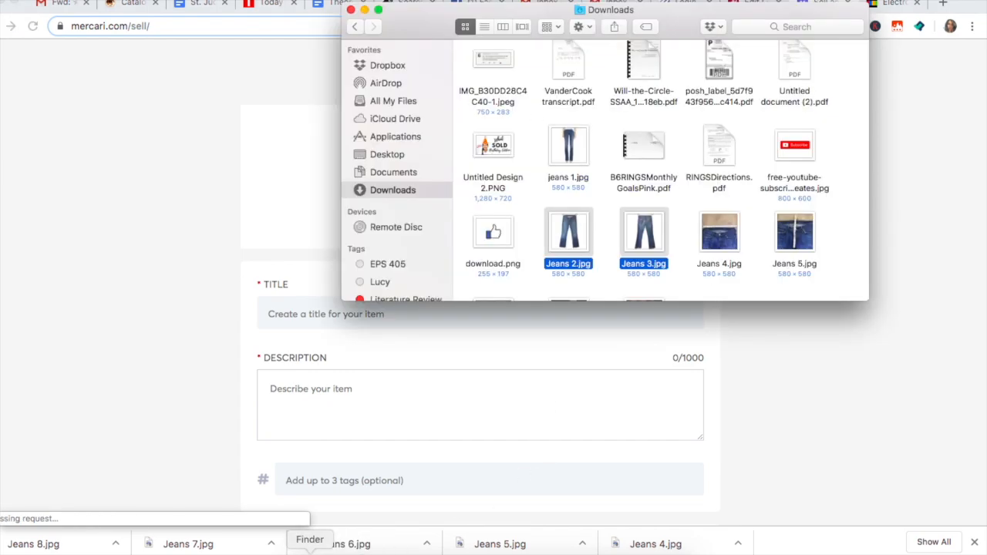
drag(550, 11, 734, 0)
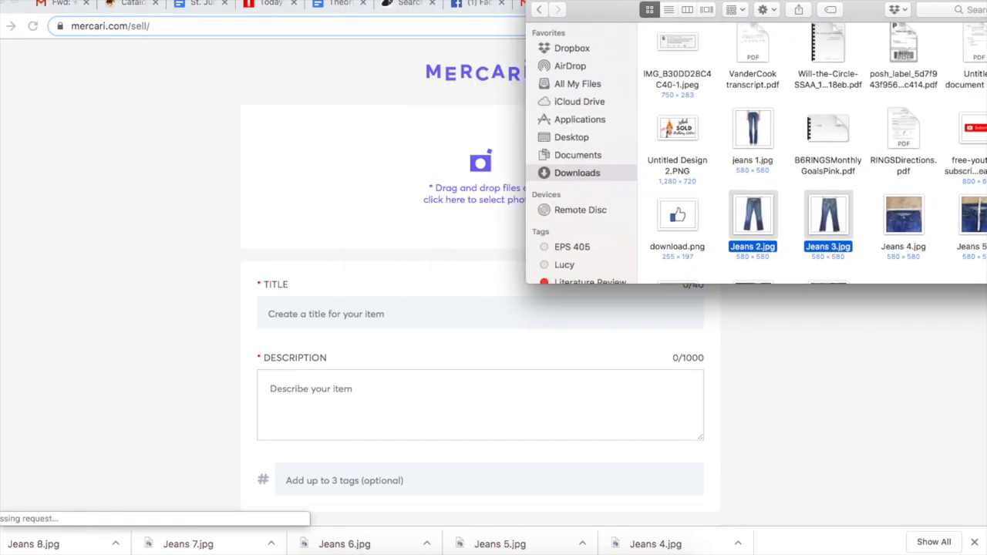
click(753, 130)
drag(759, 129, 389, 288)
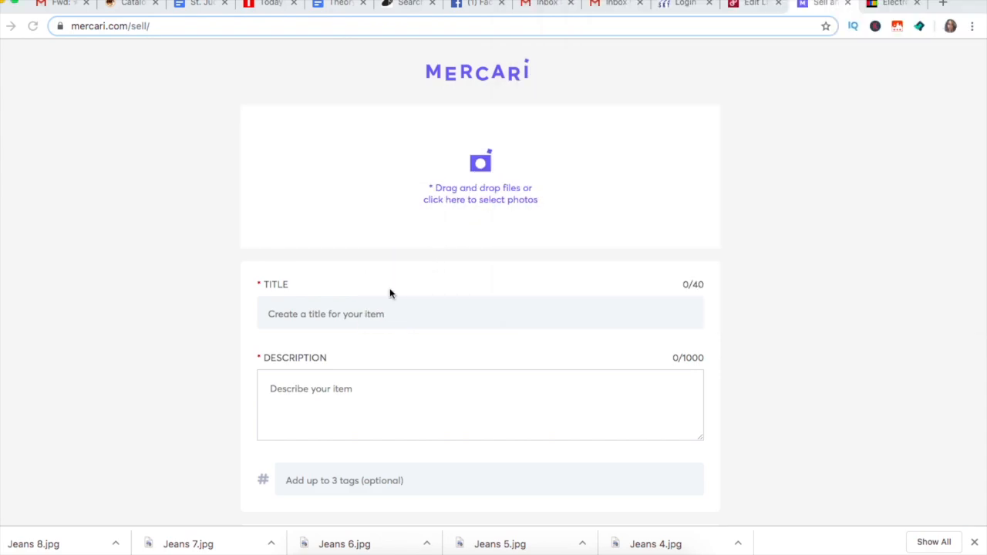
scroll(389, 293, left, 5)
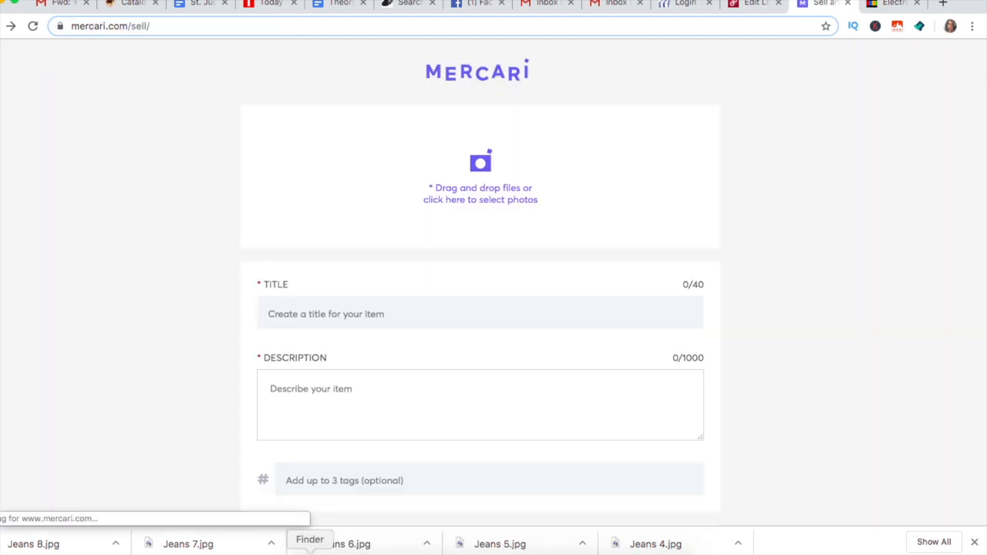
Step: Add jeans 1.jpg, followed by Jeans 2.jpg and Jeans 3.jpg together, from Downloads to the Mercari listing's photos
click(310, 553)
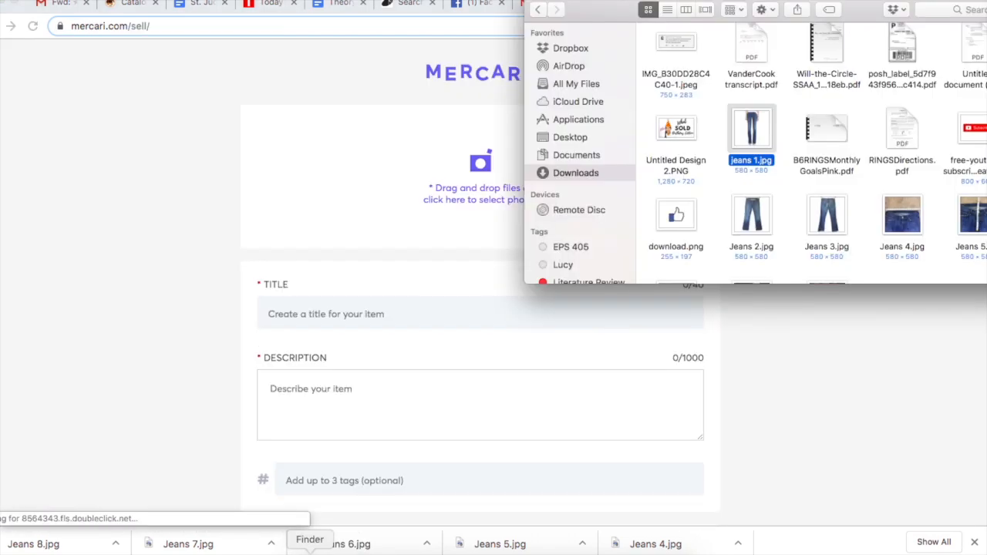
drag(751, 131, 406, 170)
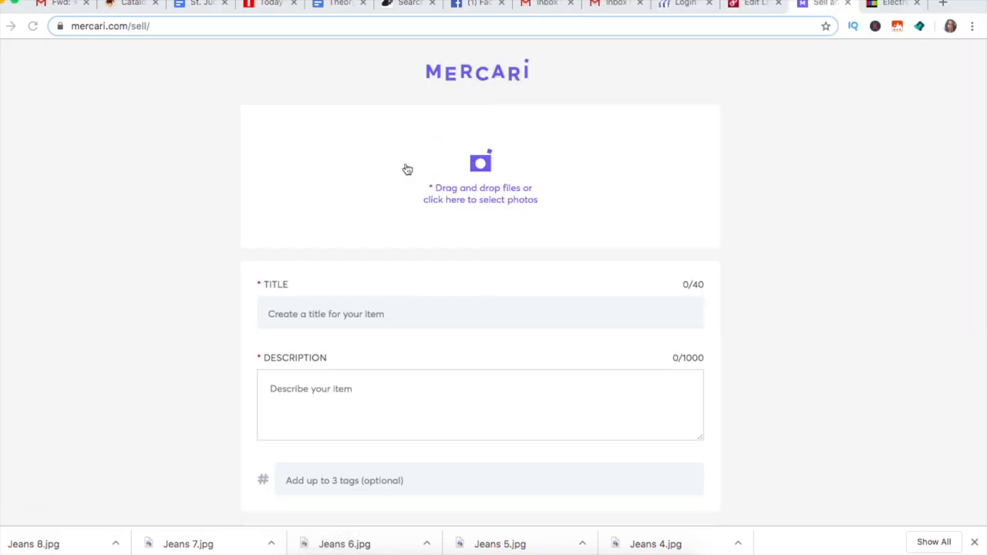
click(316, 552)
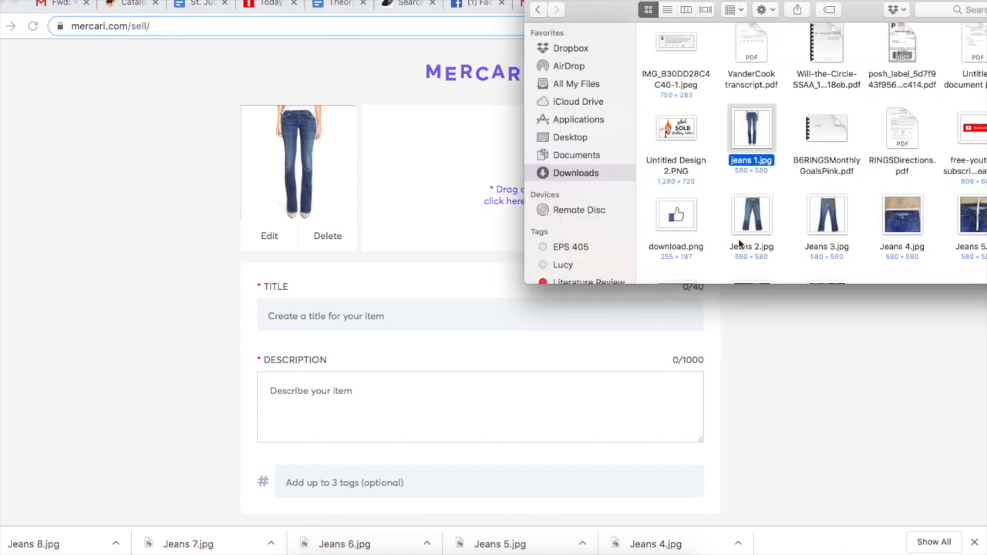
click(752, 216)
super+click(827, 215)
drag(827, 214, 484, 164)
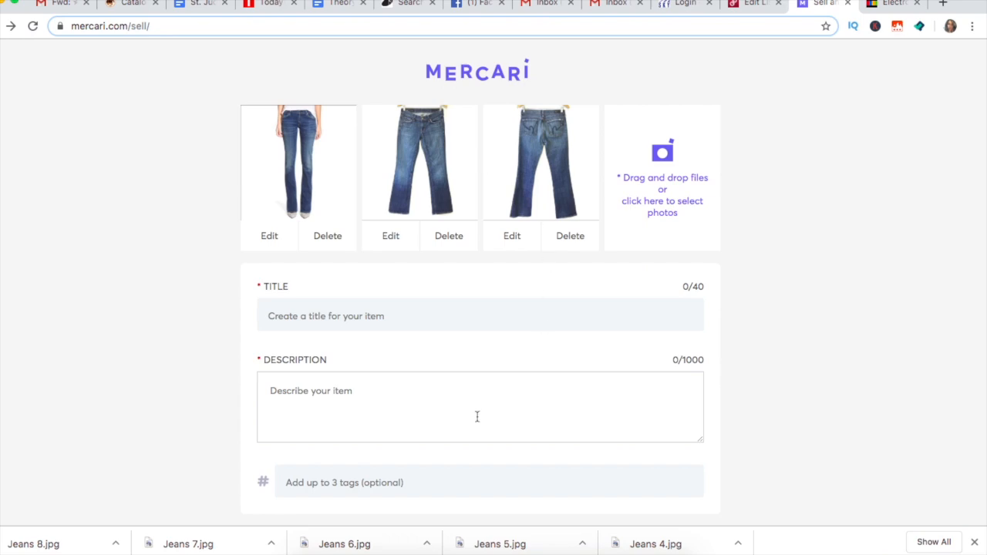
Step: Try to add Jeans 4.jpg and Jeans 5.jpg together from Downloads to the listing's photos, and return to the sell form
click(316, 552)
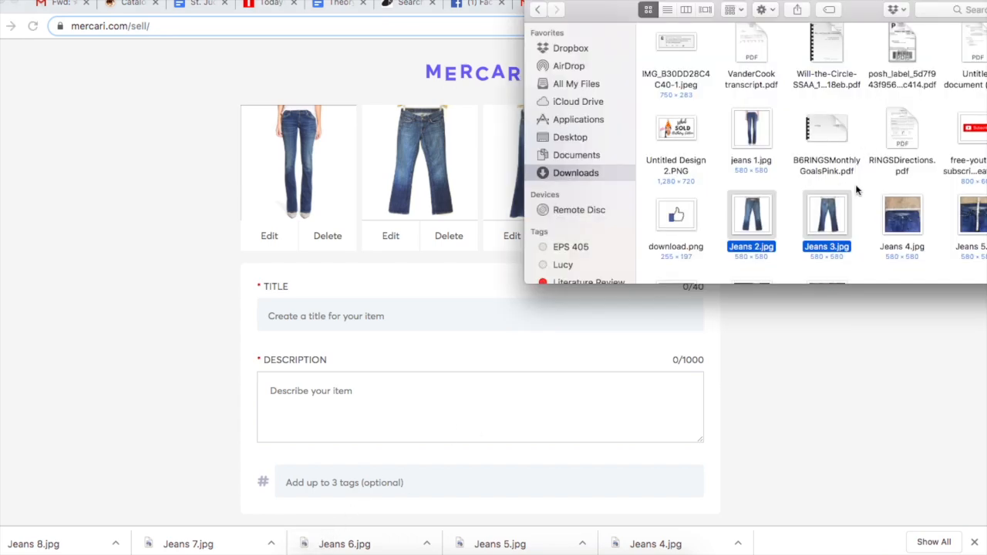
click(903, 216)
super+click(973, 216)
drag(974, 216, 485, 188)
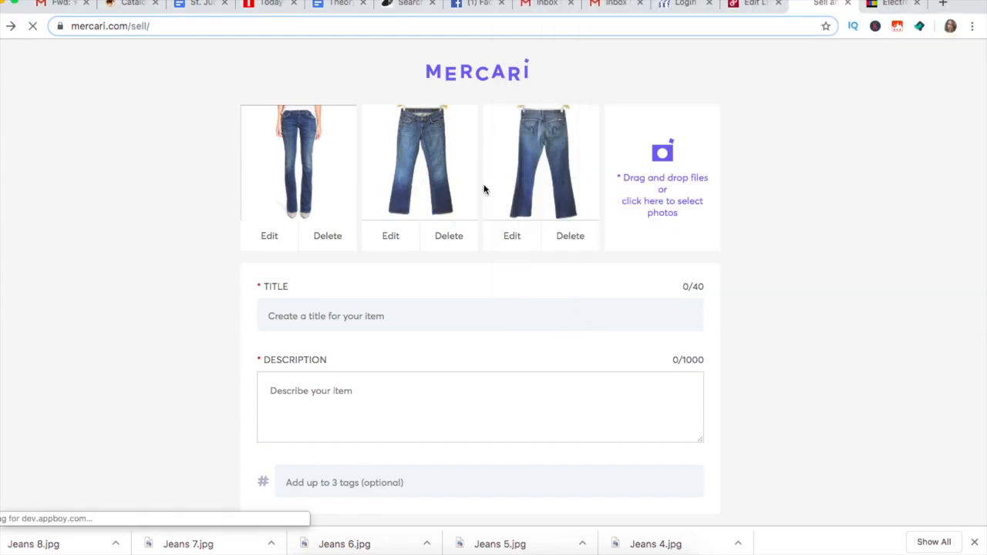
key(super+bracketleft)
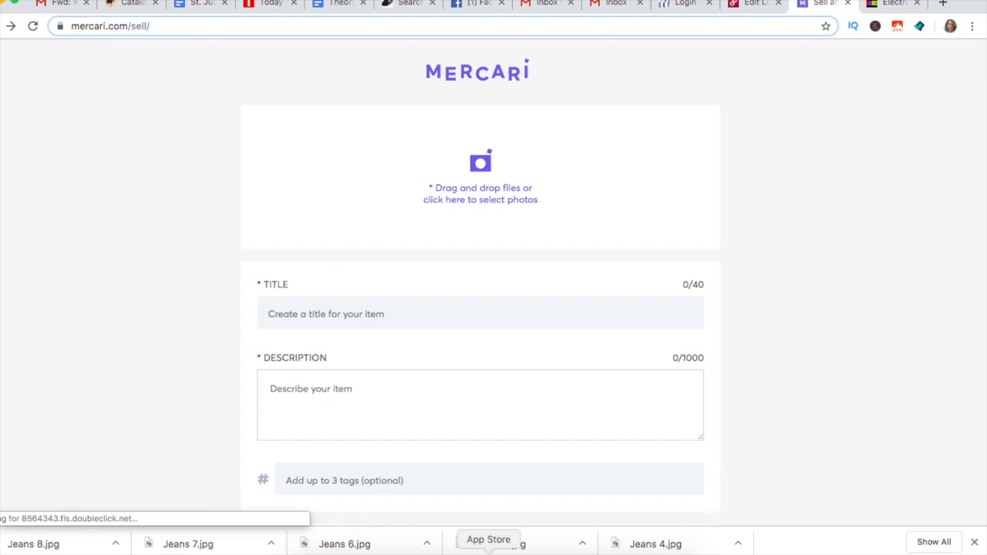
Step: Add jeans 1.jpg from Downloads as the first listing photo, followed by Jeans 2.jpg through Jeans 5.jpg together
click(308, 550)
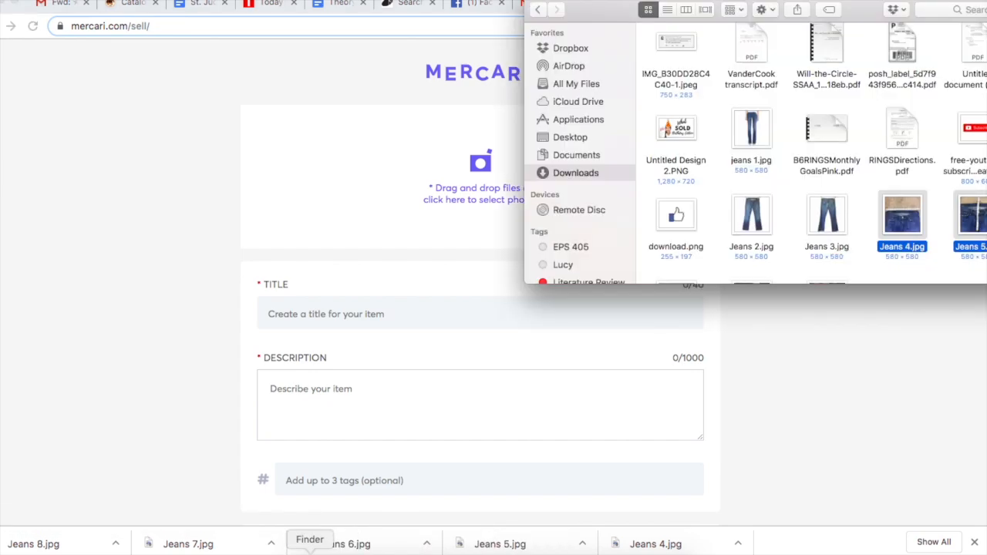
drag(752, 137, 404, 171)
click(309, 550)
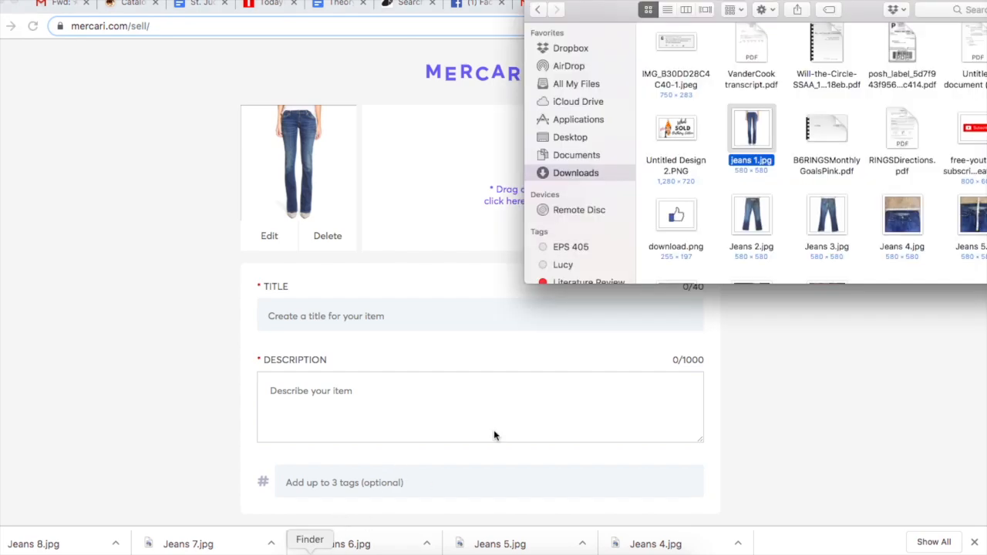
drag(858, 4, 815, 4)
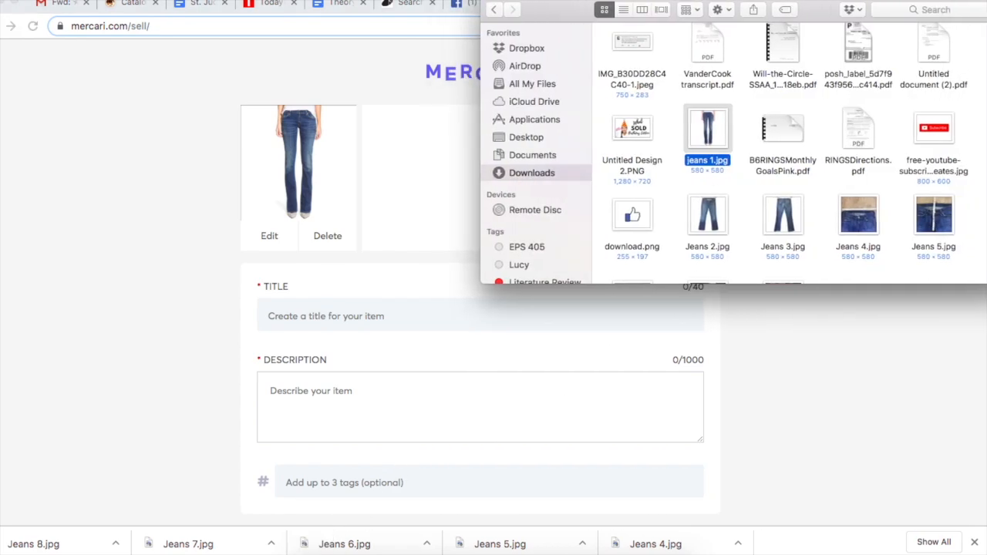
drag(682, 218, 425, 171)
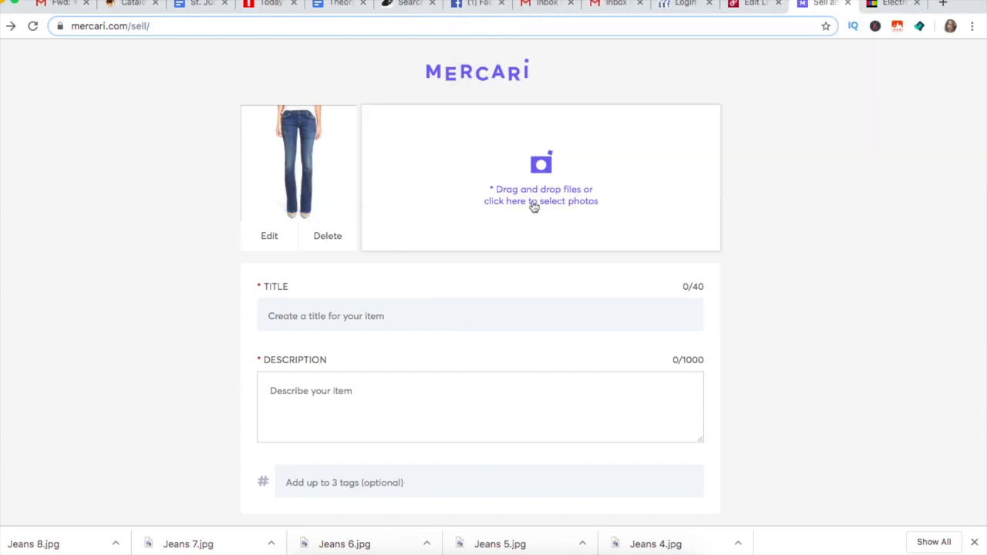
Step: Add Jeans 6.jpg, Jeans 7.jpg and Jeans 8.jpg together from Downloads to complete the listing's photos
click(309, 553)
scroll(679, 264, down, 4)
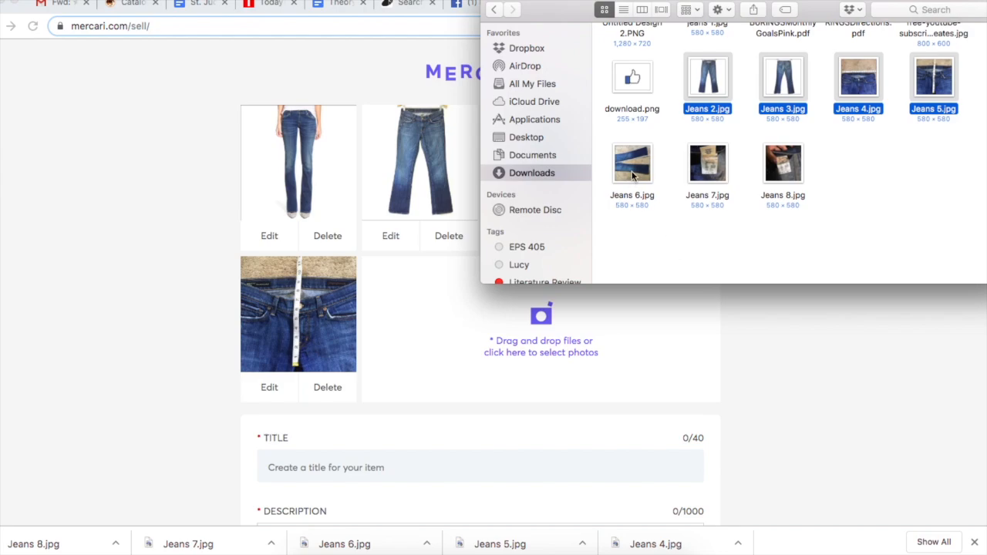
drag(601, 171, 498, 315)
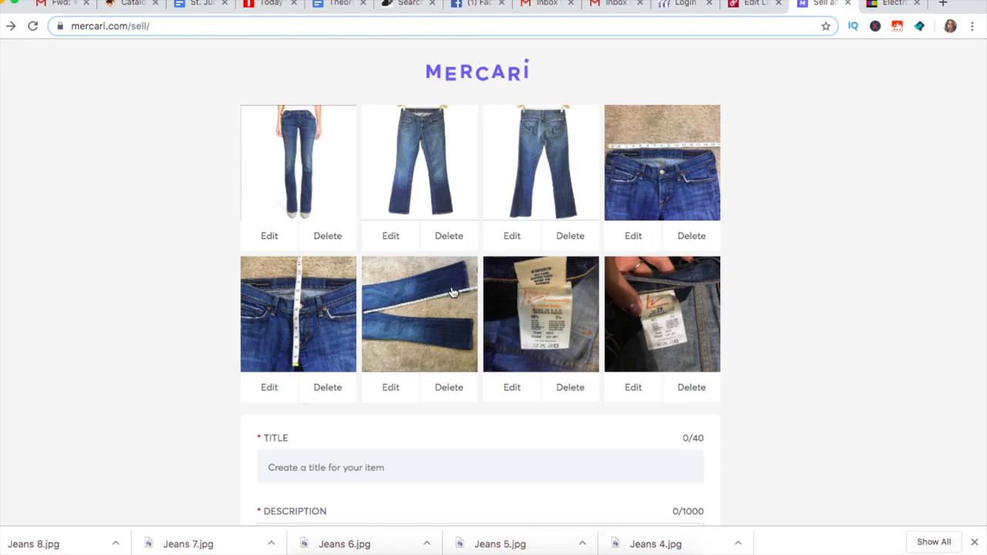
Step: Title the Mercari listing "Citizens of Humanity Kelly Bootcut Jeans", checking the wording against the title of the Poshmark listing
scroll(410, 392, down, 2)
click(403, 316)
text(Cir)
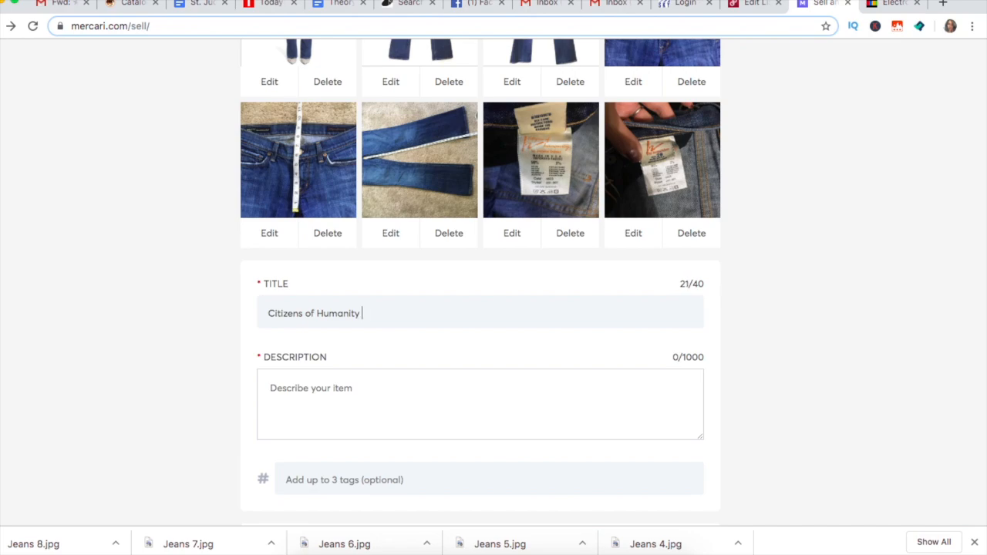
click(752, 6)
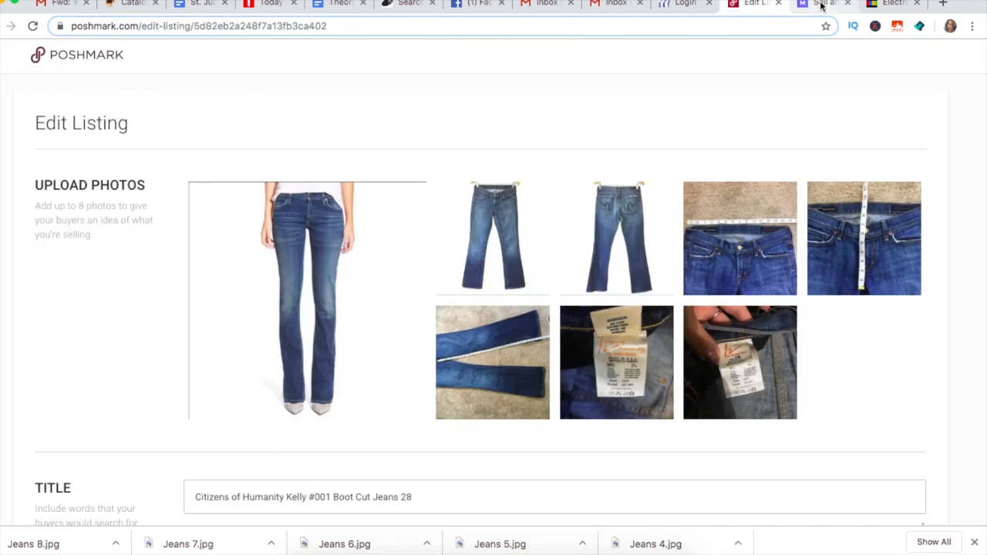
scroll(679, 219, down, 3)
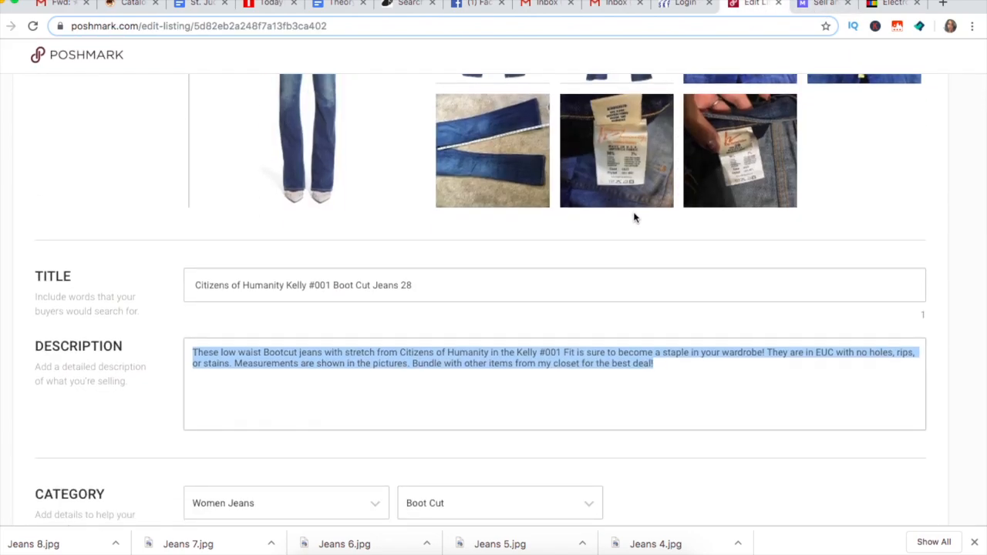
click(816, 5)
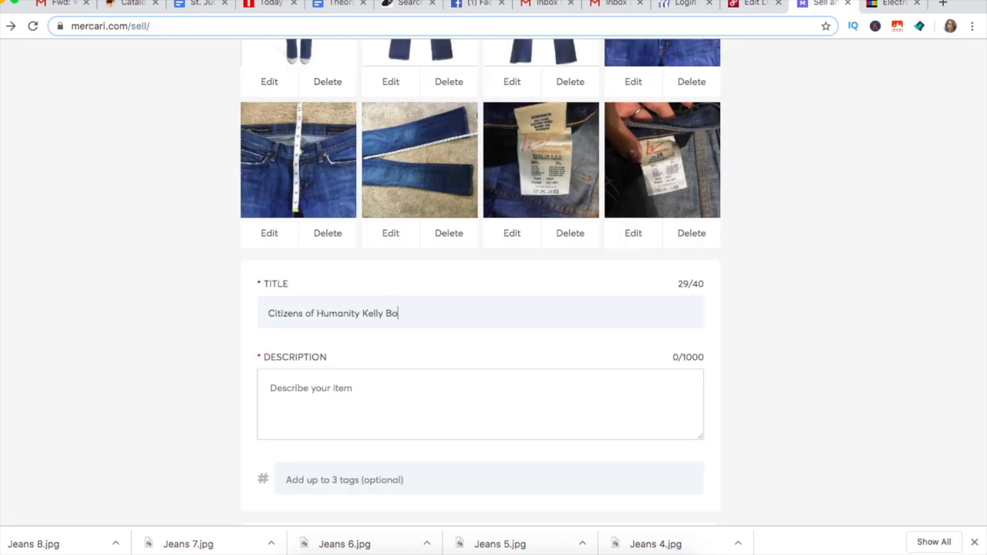
text(Jeans)
Step: Paste the copied Poshmark description into the listing and add the tags #citizensofhumanity #bootcut #jeans
click(479, 417)
text(These low waist Bootcut jeans with stretch from Citizens of Humanity in the Kelly #001 Fit is sure to become a staple in your wardrobe! They are in EUC with no holes, rips, or stains. Measurements are shown in the pictures. Bundle with other items from my closet for the best deal!)
scroll(462, 465, down, 2)
click(456, 417)
text(cit)
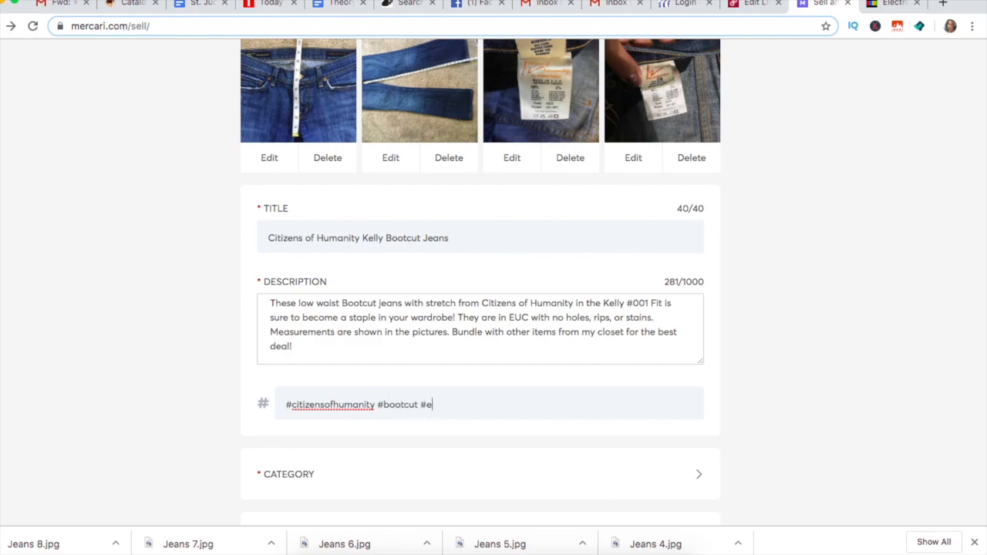
Step: Set the listing's category to the suggested Women > Jeans > Boot cut and its size to 28 in
click(429, 478)
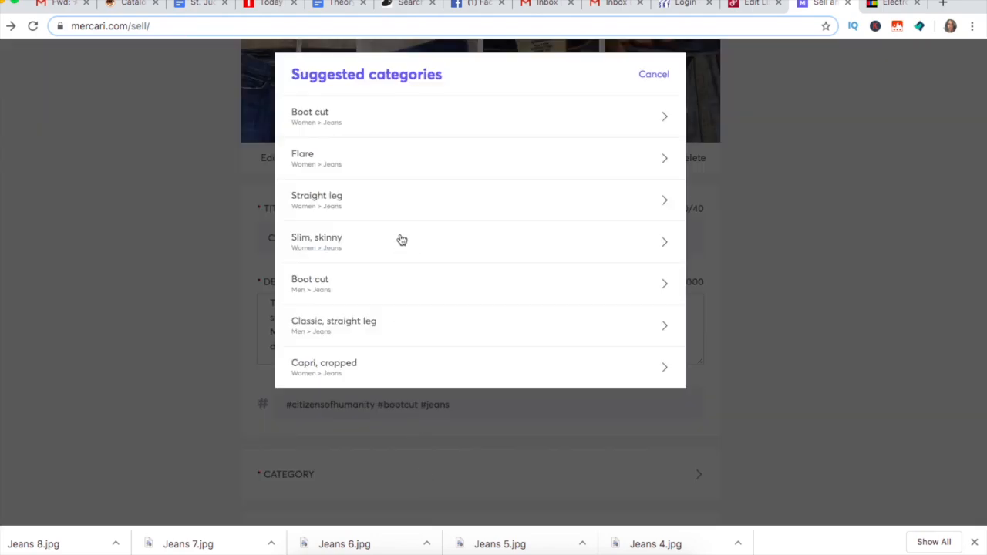
click(370, 113)
scroll(349, 274, down, 3)
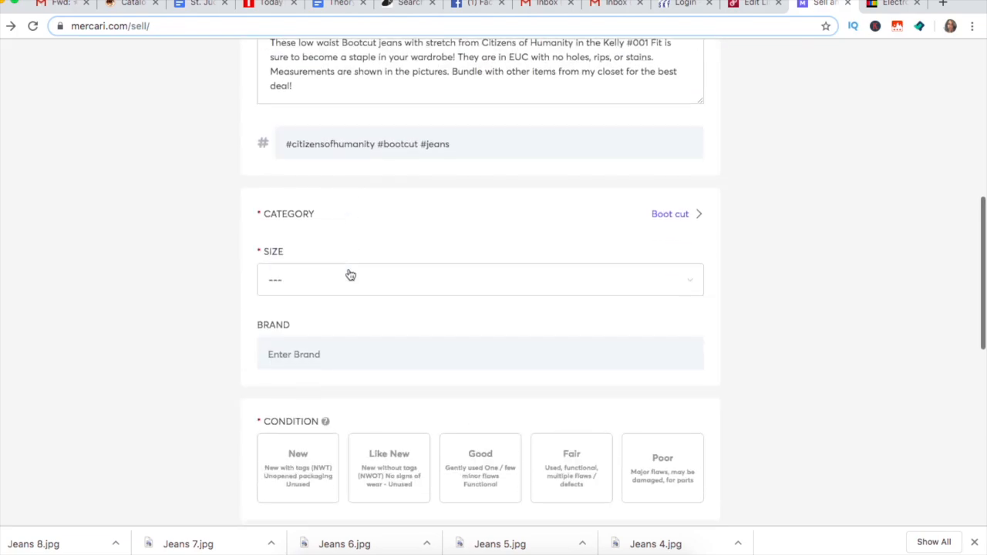
click(348, 276)
click(314, 372)
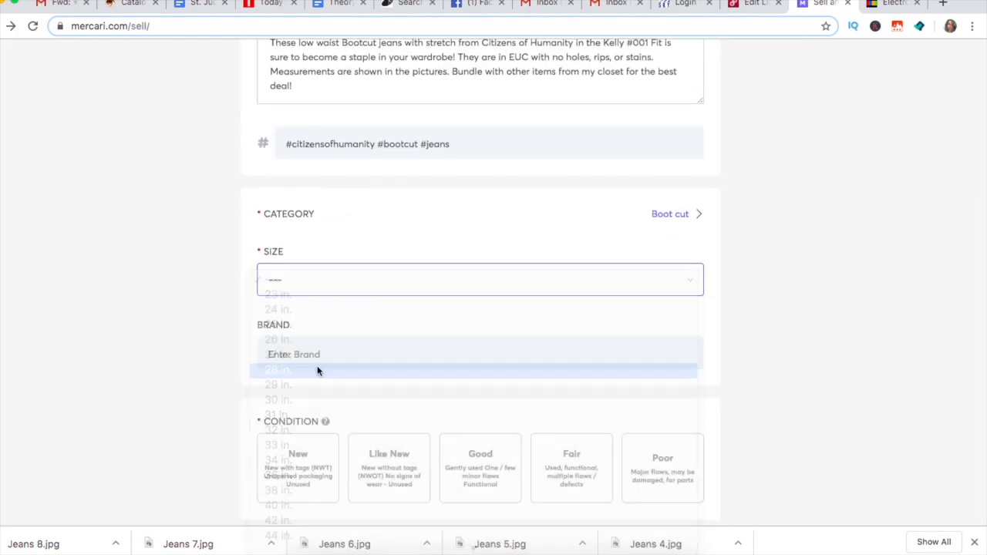
Step: Set the brand to the suggested Citizens of Humanity and the condition to Good
click(343, 357)
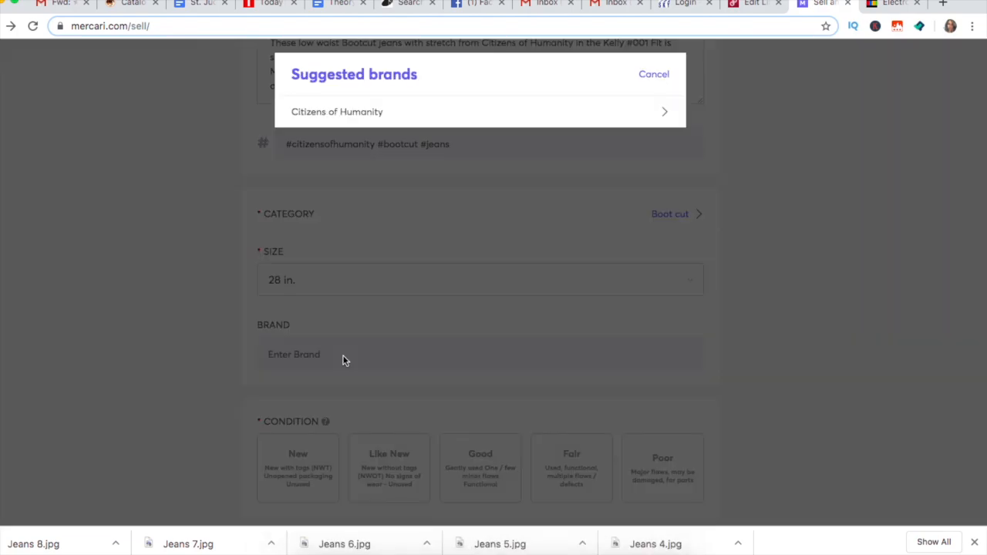
click(371, 113)
scroll(348, 220, down, 2)
click(482, 301)
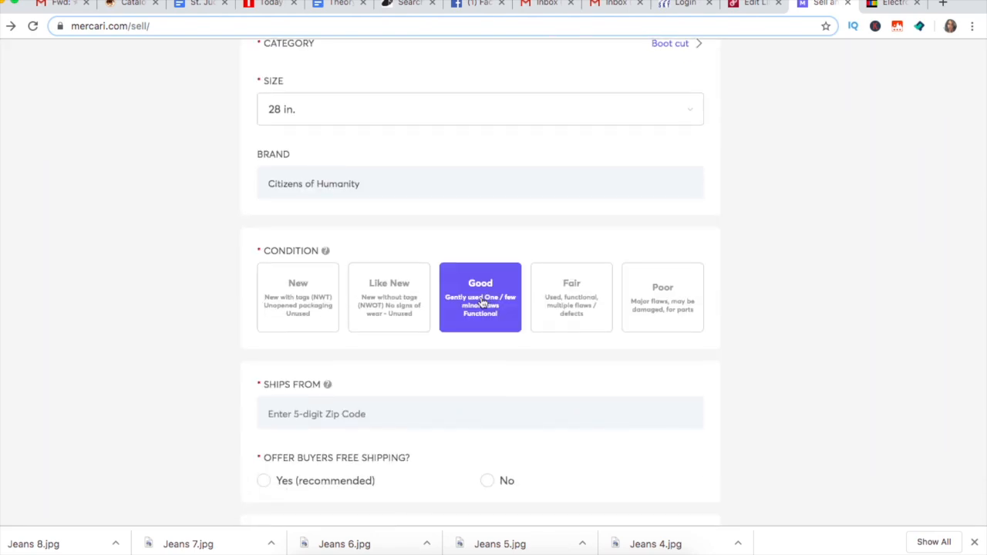
Step: Enter the seller's ships-from zip code, offer buyers free shipping, and save Ship on your own as the shipping option
click(384, 413)
text(61822)
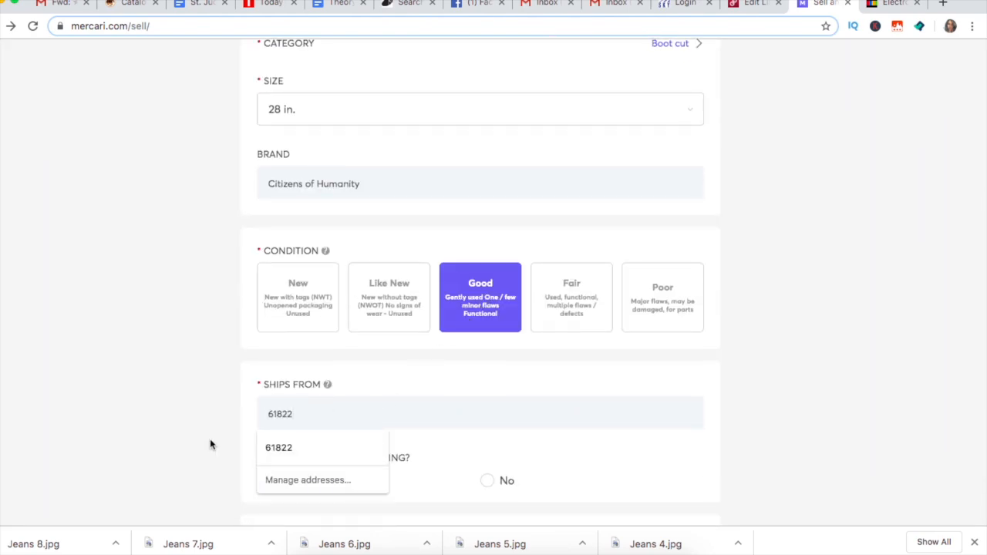
click(210, 445)
scroll(210, 444, down, 3)
click(262, 284)
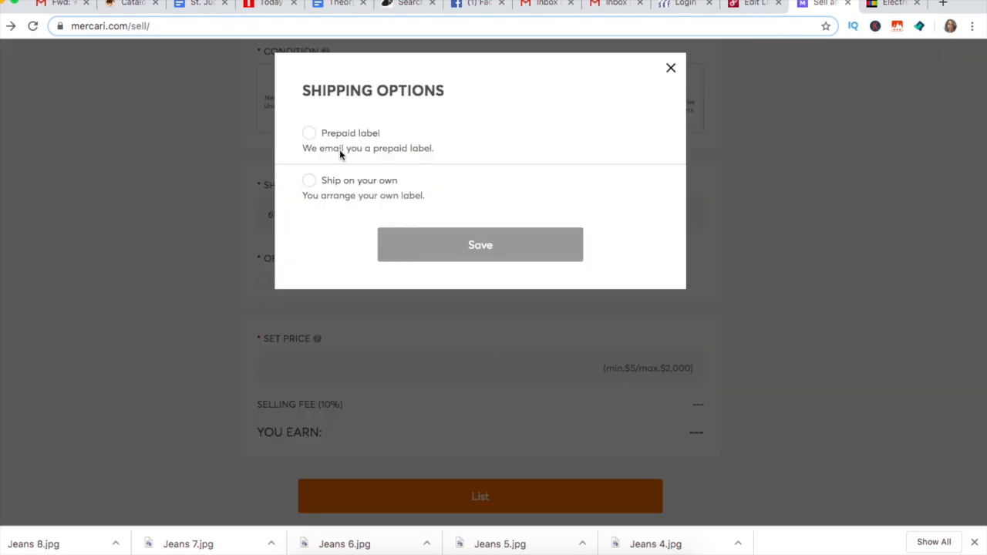
click(308, 182)
click(469, 244)
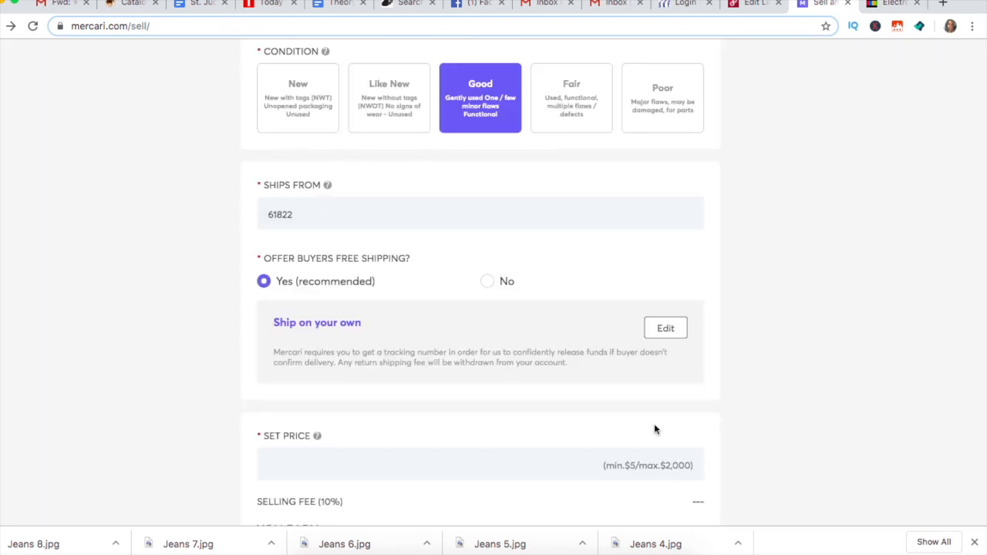
Step: Set the price of the jeans to $32 and publish the Mercari listing
scroll(654, 429, down, 3)
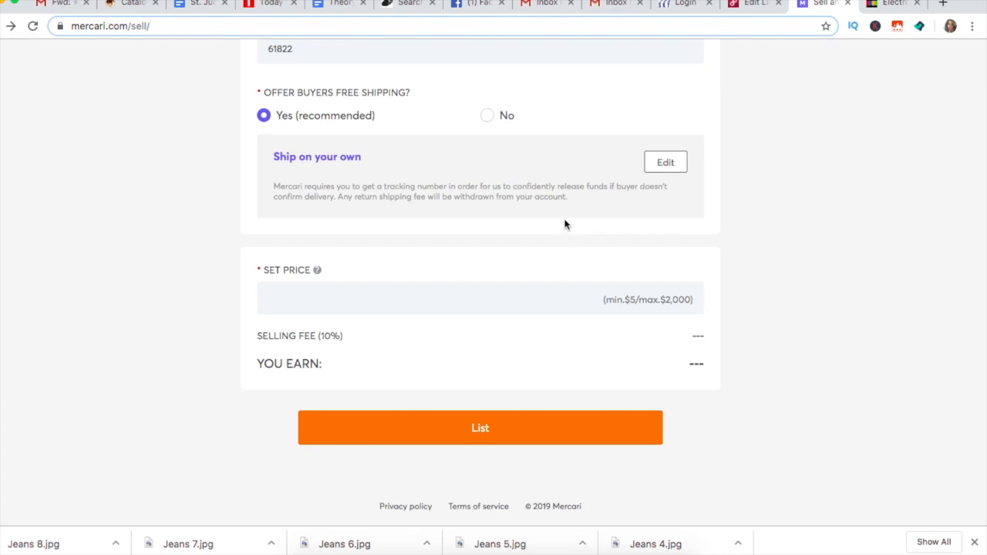
click(680, 298)
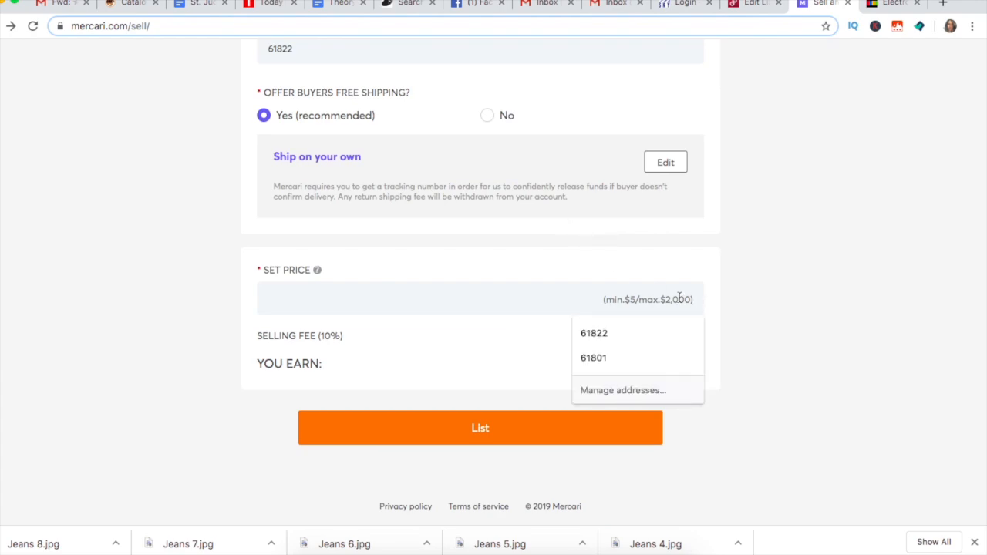
text(32)
click(586, 427)
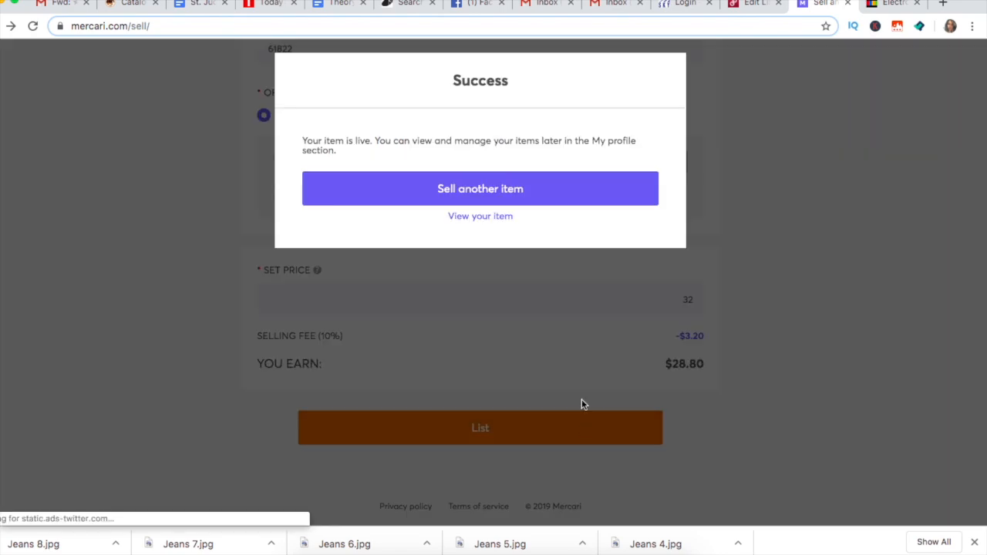
Step: Close the Mercari page, search eBay for "citizens of humanity #001 Kelly bootcut jeans", and look through the first matching listings
click(847, 4)
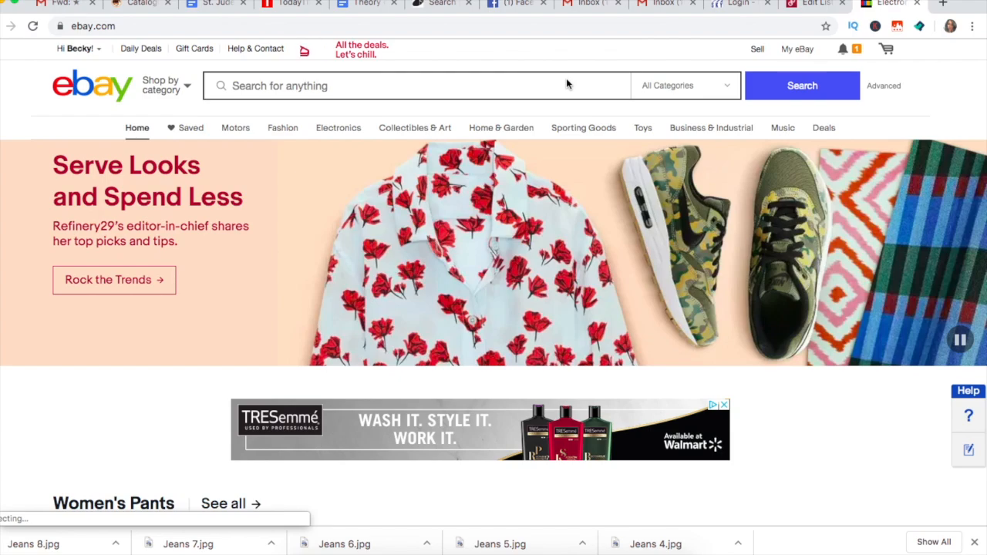
click(566, 78)
text(citizen)
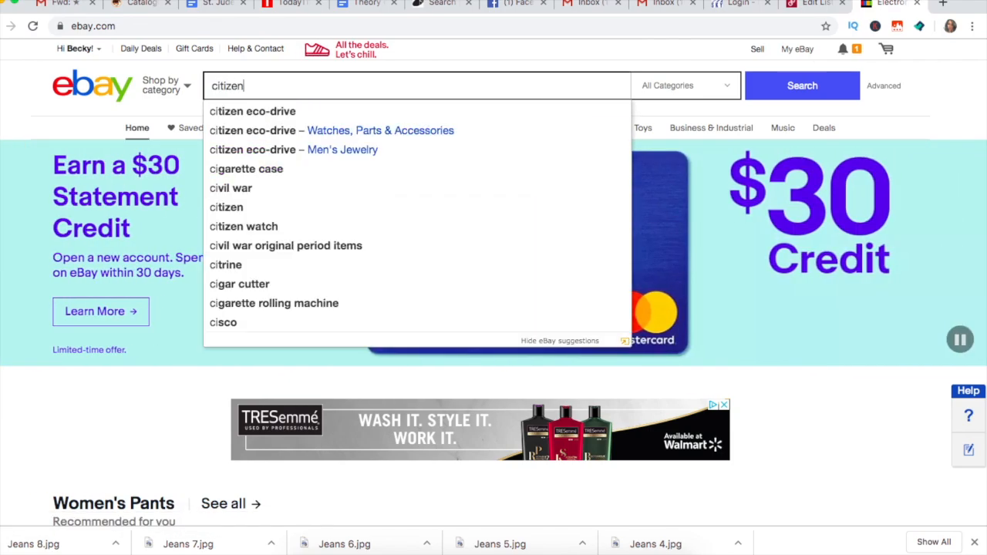
text(s of humanity)
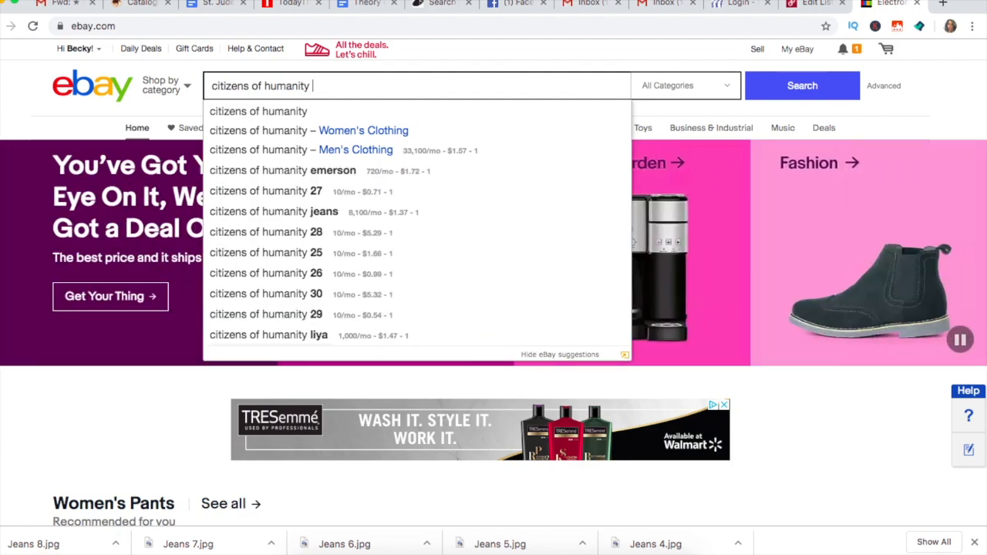
text( k)
key(BackSpace)
key(BackSpace)
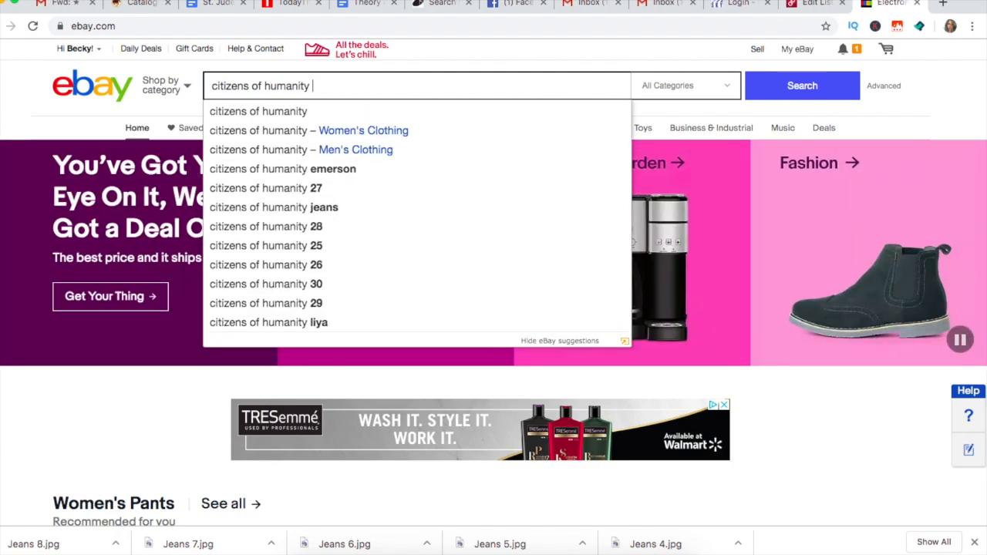
text(#001 Kelly)
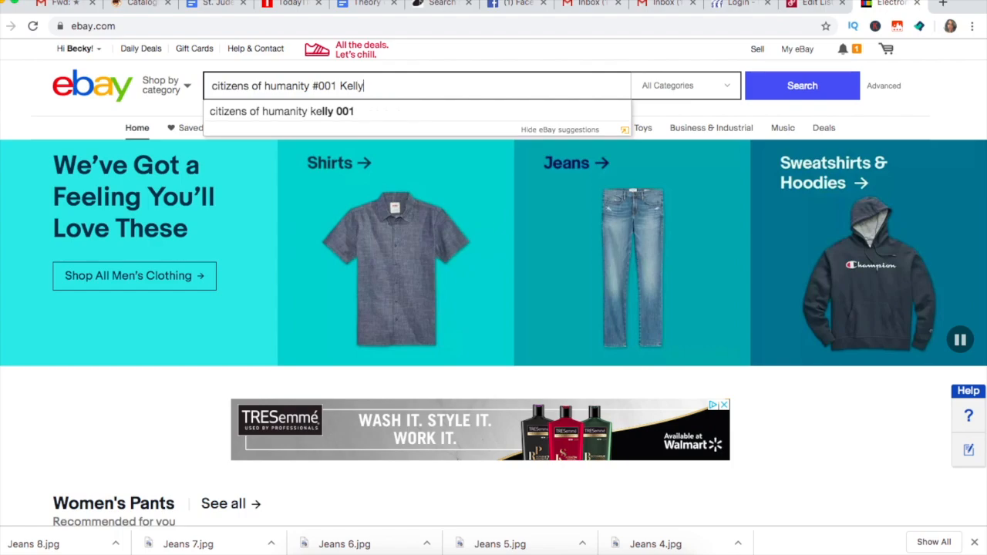
text( bootcut jeans)
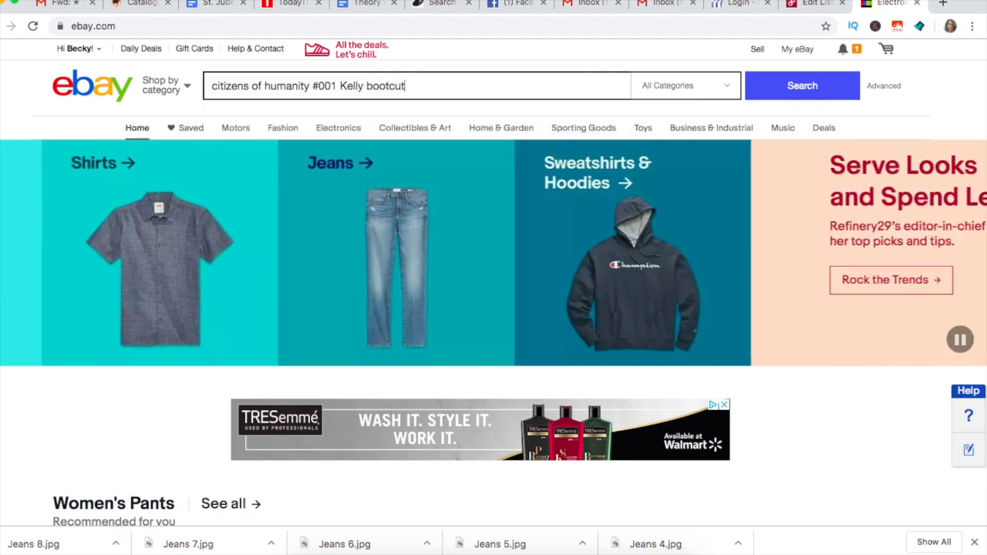
key(Return)
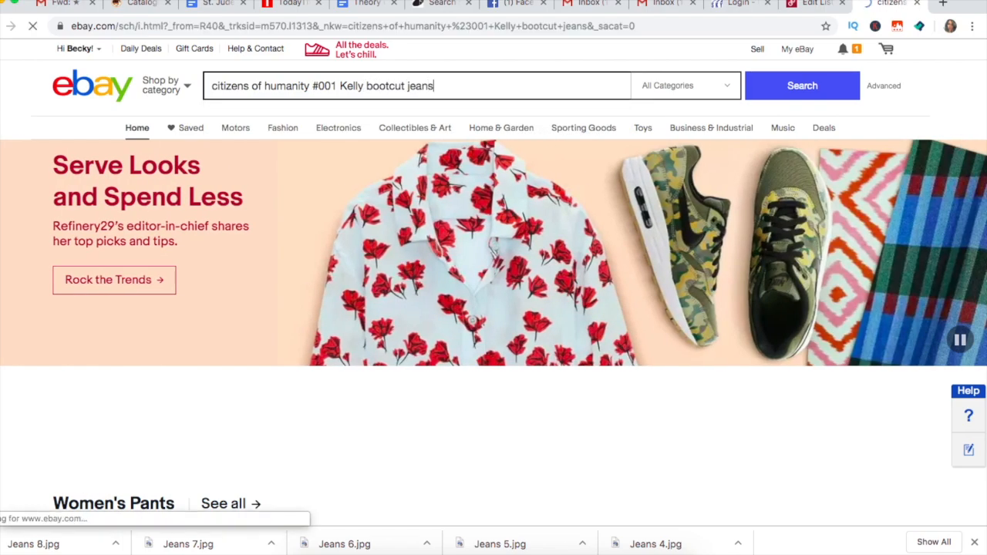
scroll(442, 244, down, 2)
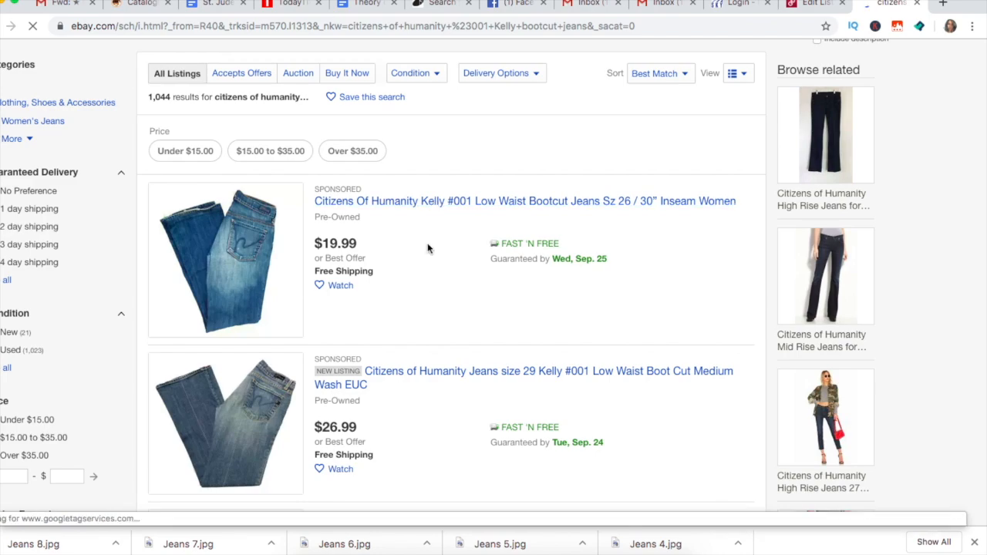
scroll(425, 275, down, 1)
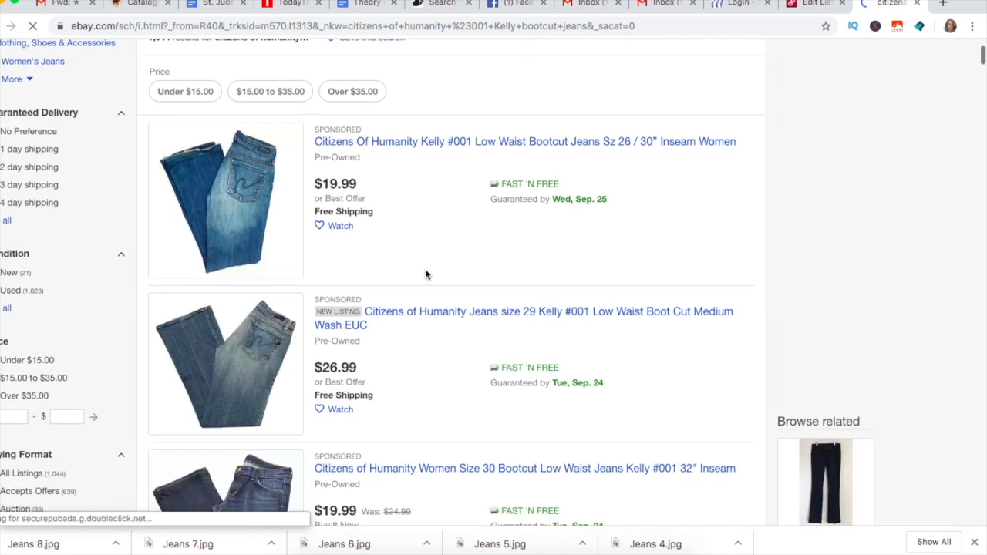
scroll(425, 263, up, 1)
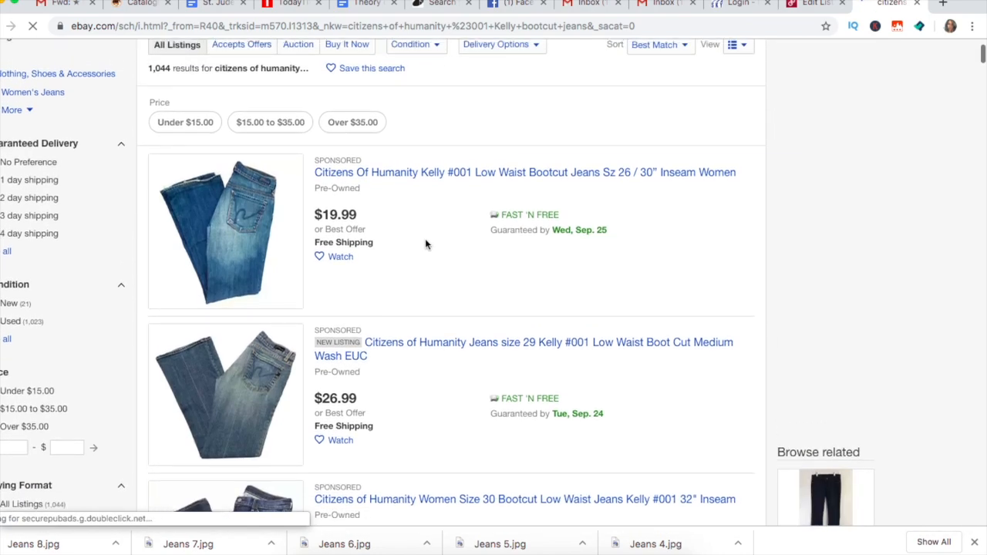
Step: Open the first search result, the Kelly #001 size 26 jeans, and examine its photos, item specifics, description and similar items
click(428, 173)
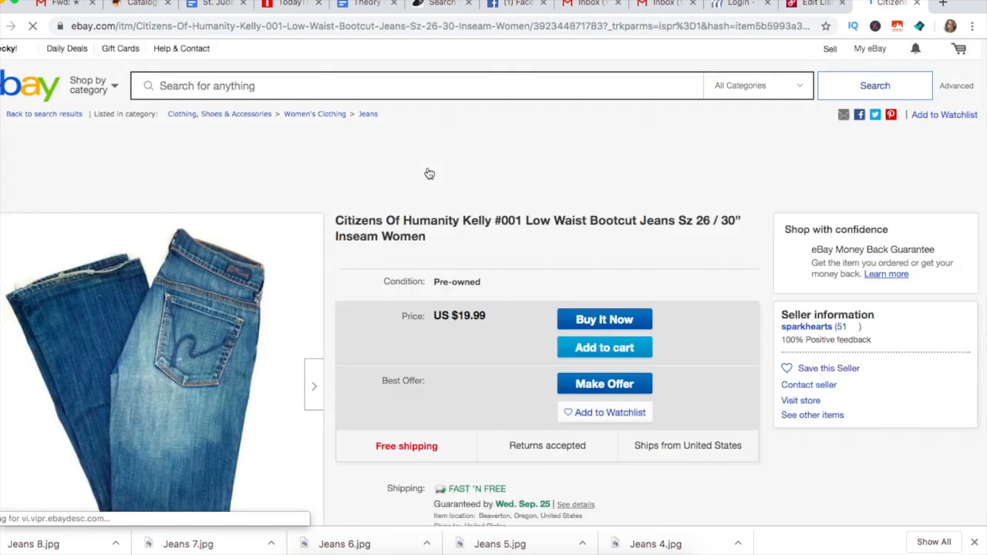
scroll(425, 280, down, 5)
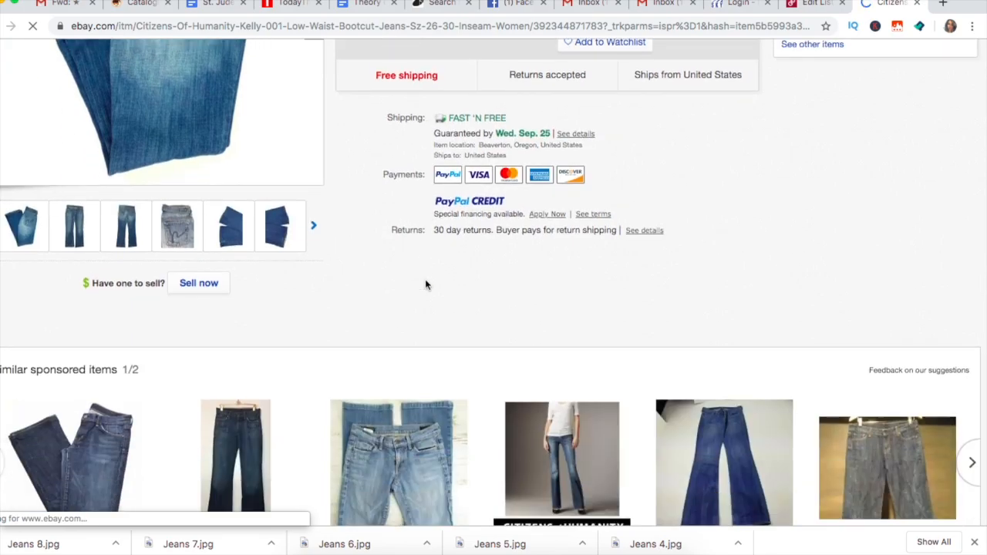
scroll(425, 284, down, 10)
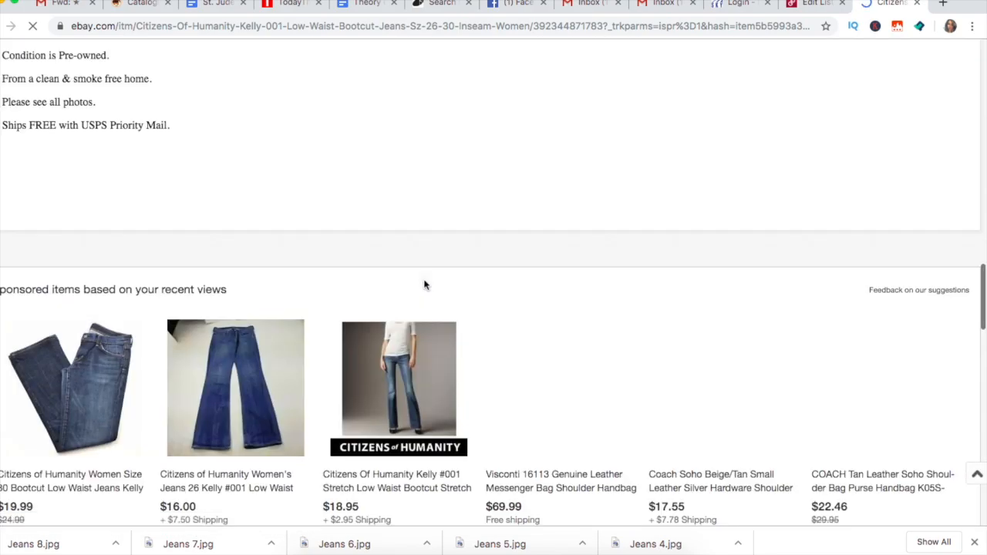
scroll(424, 285, down, 5)
scroll(424, 285, down, 10)
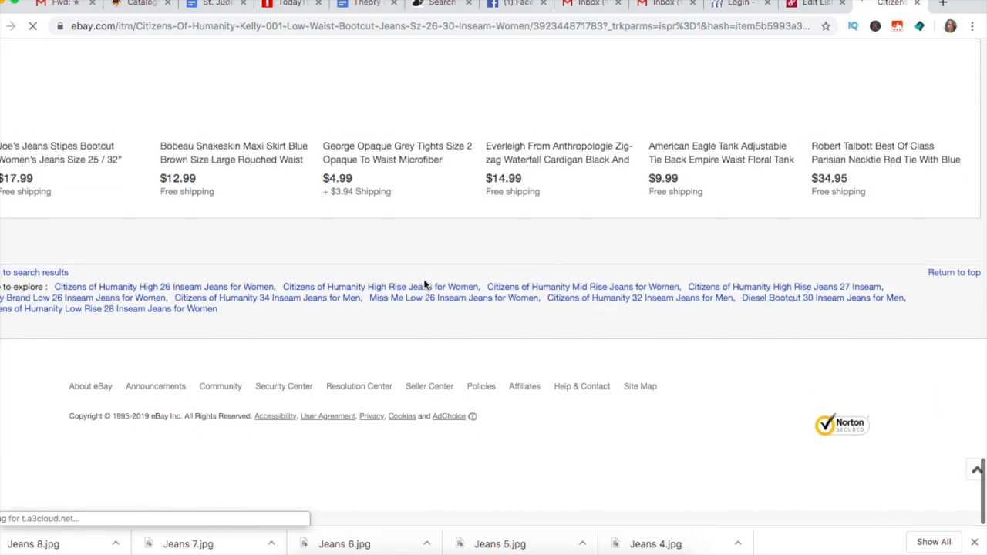
scroll(425, 285, up, 10)
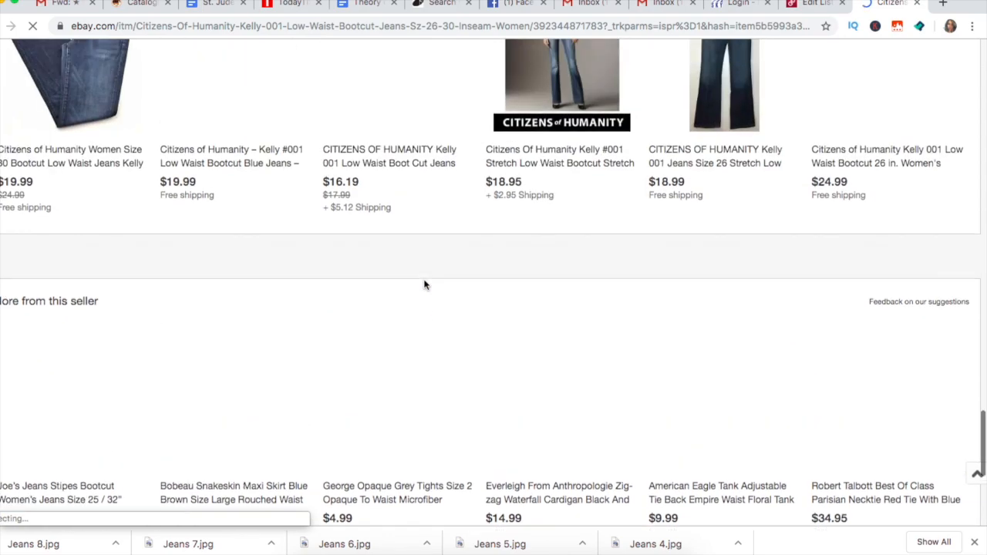
scroll(424, 286, up, 3)
scroll(425, 286, up, 3)
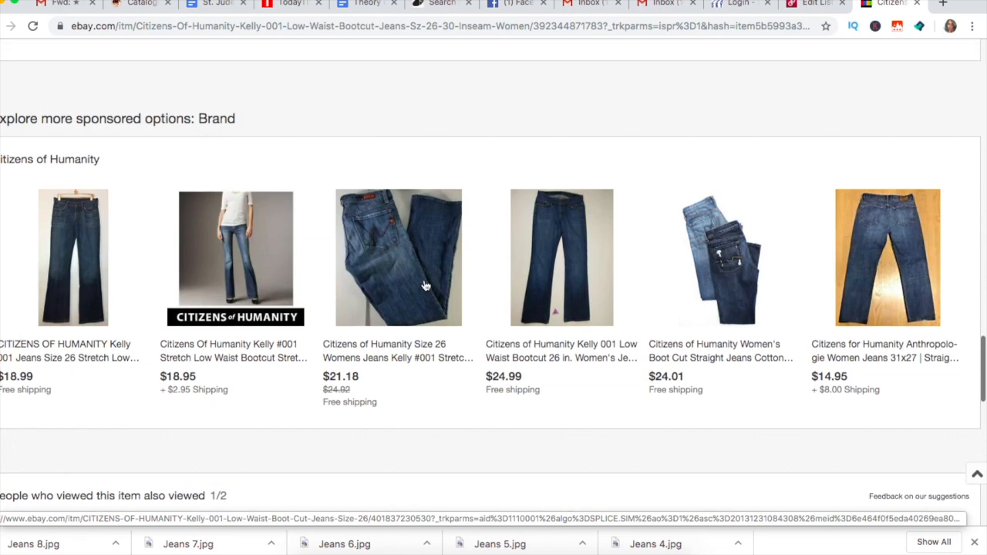
scroll(424, 285, up, 10)
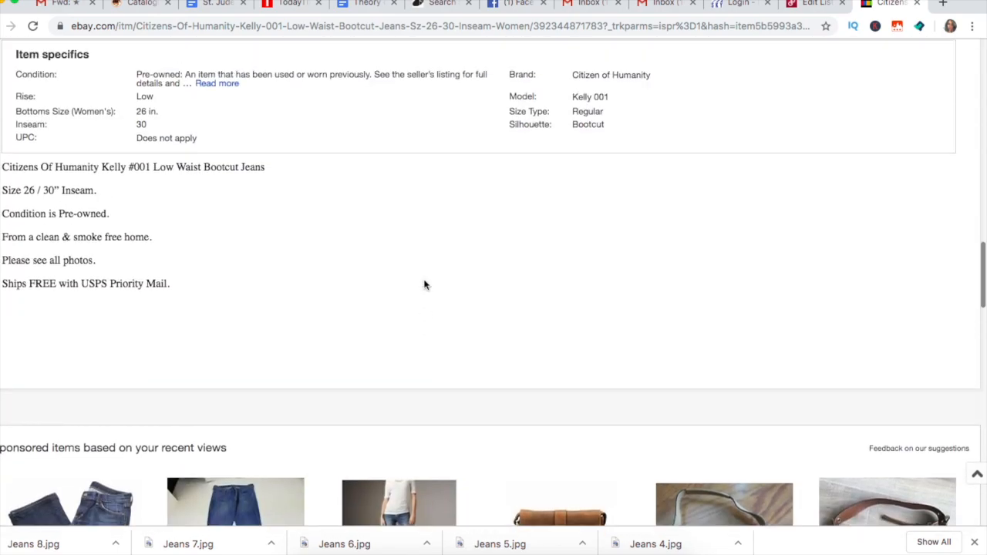
scroll(424, 286, up, 3)
scroll(425, 285, up, 1)
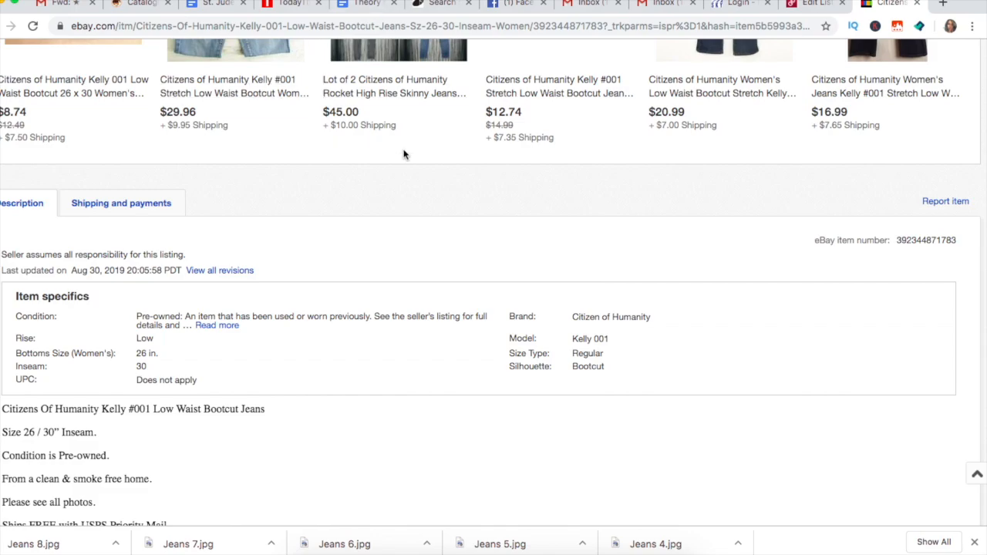
scroll(399, 183, up, 5)
scroll(397, 183, up, 4)
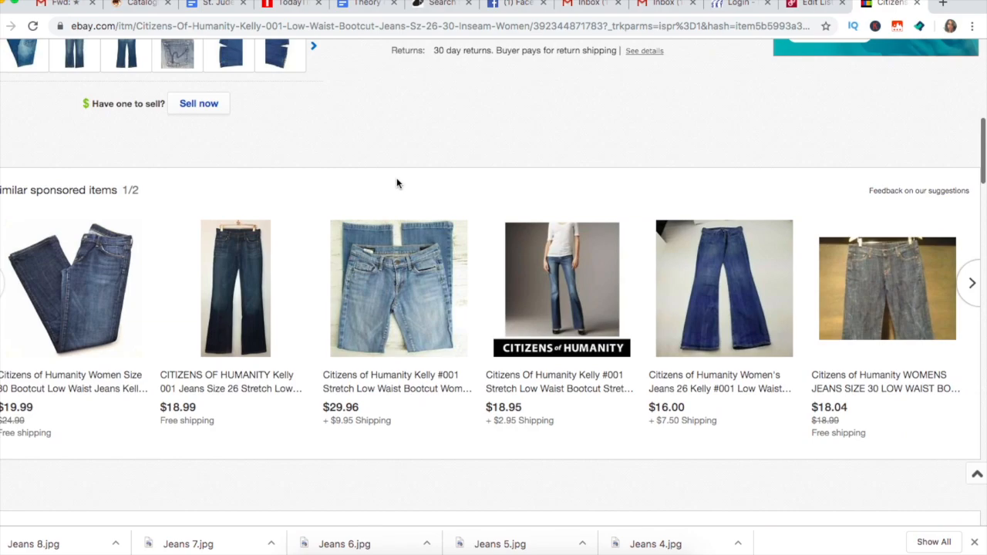
scroll(397, 183, up, 1)
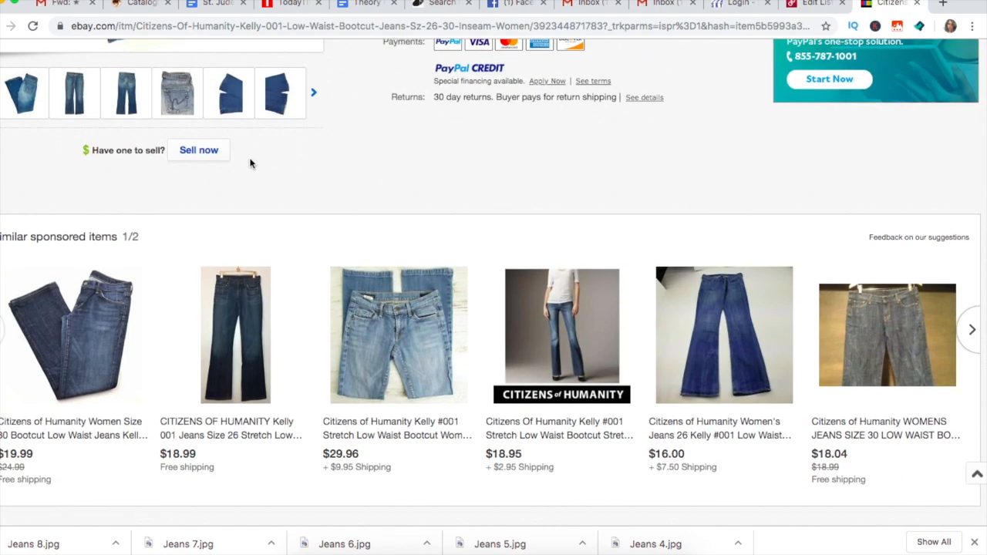
Step: Start a sell-similar listing from this item and title it "Citizens Of Humanity Kelly #001 Low Waist Bootcut Jeans Women's Size 28"
click(210, 154)
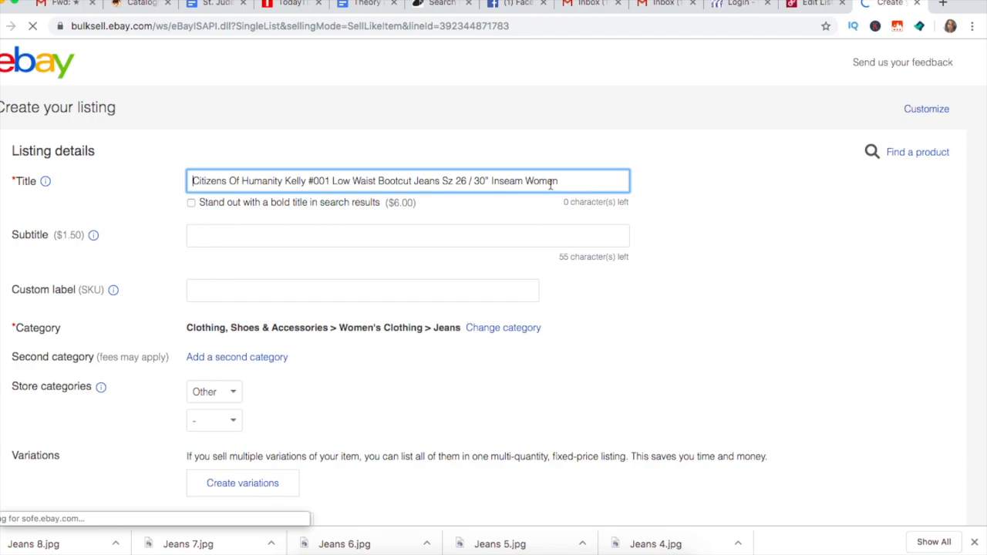
drag(492, 181, 443, 181)
text(Size)
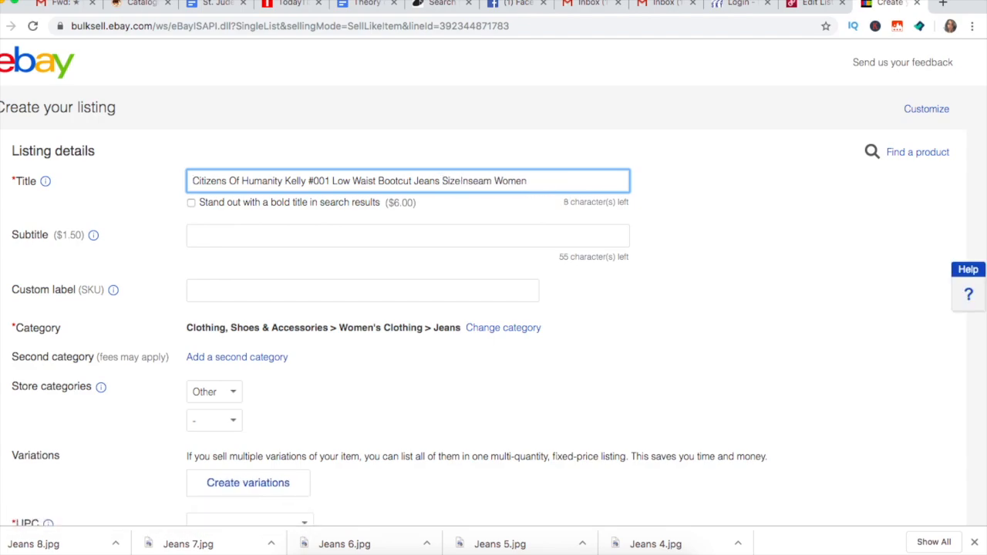
text( 28)
drag(510, 181, 481, 180)
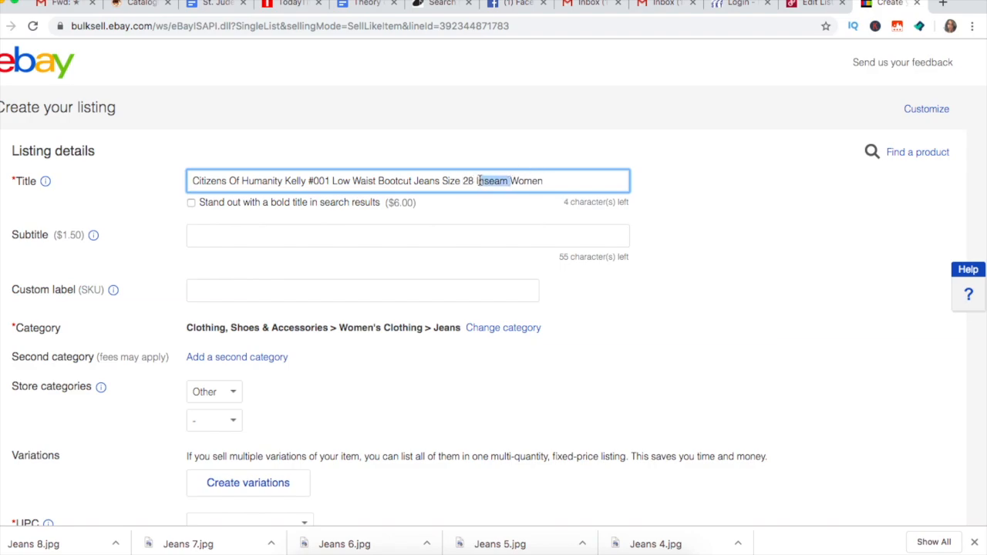
key(BackSpace)
drag(517, 184, 482, 184)
key(BackSpace)
click(442, 180)
text(Women's)
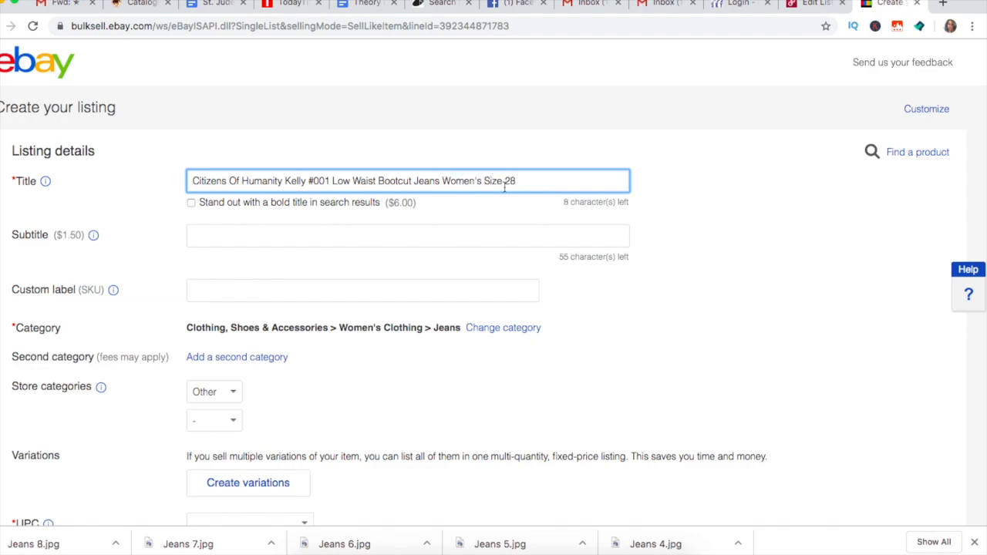
Step: Switch to the Poshmark listing, read the style number on the enlarged care tag photo, and return to the eBay listing form
click(814, 4)
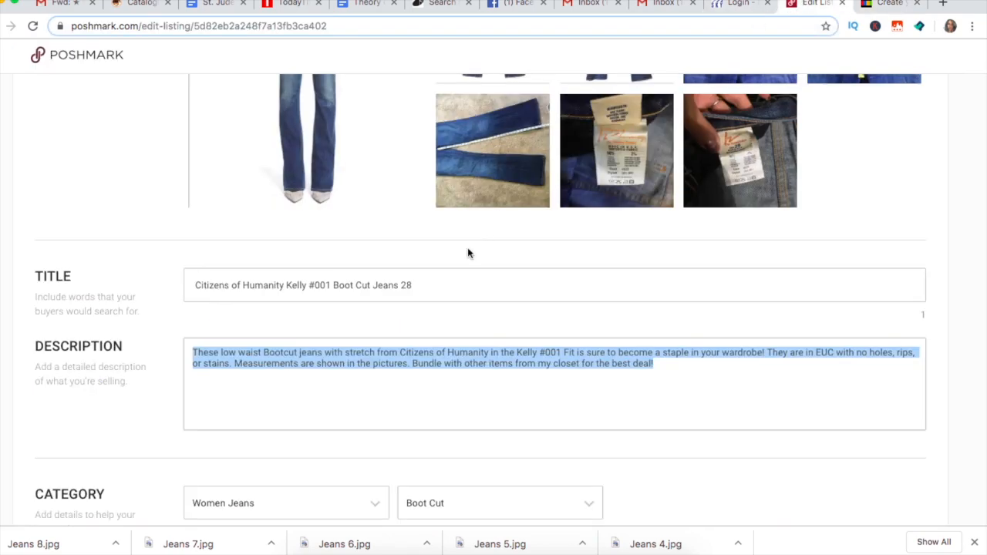
scroll(467, 252, up, 1)
click(646, 223)
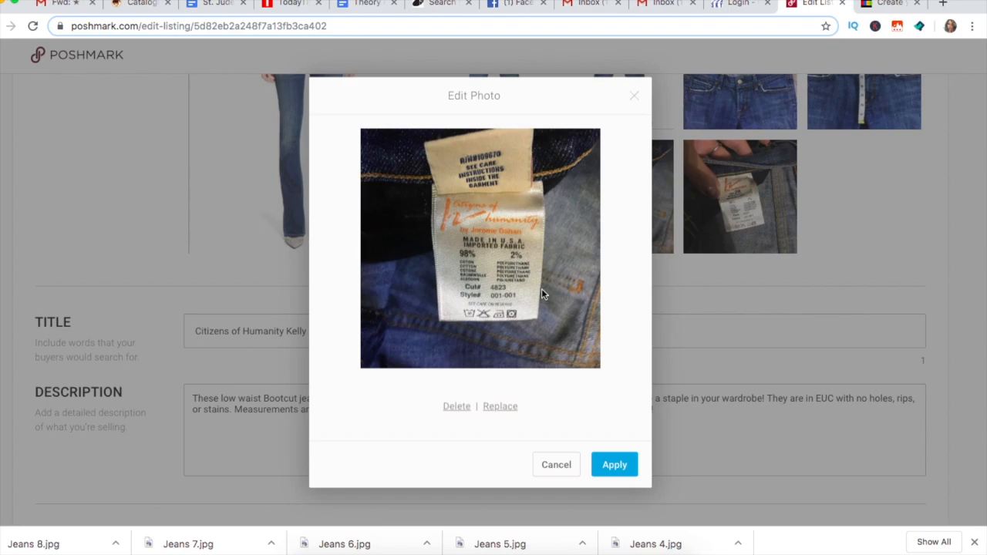
click(556, 464)
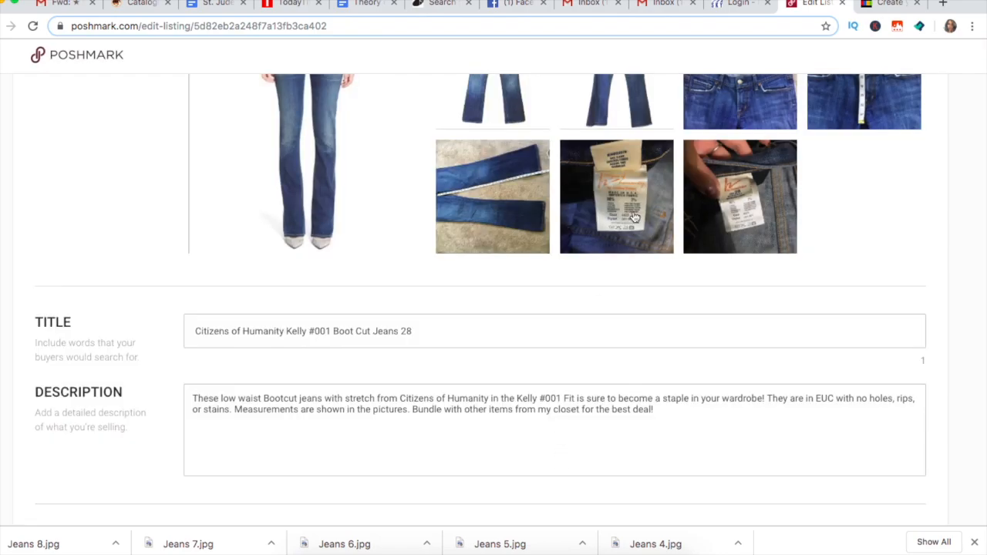
click(884, 4)
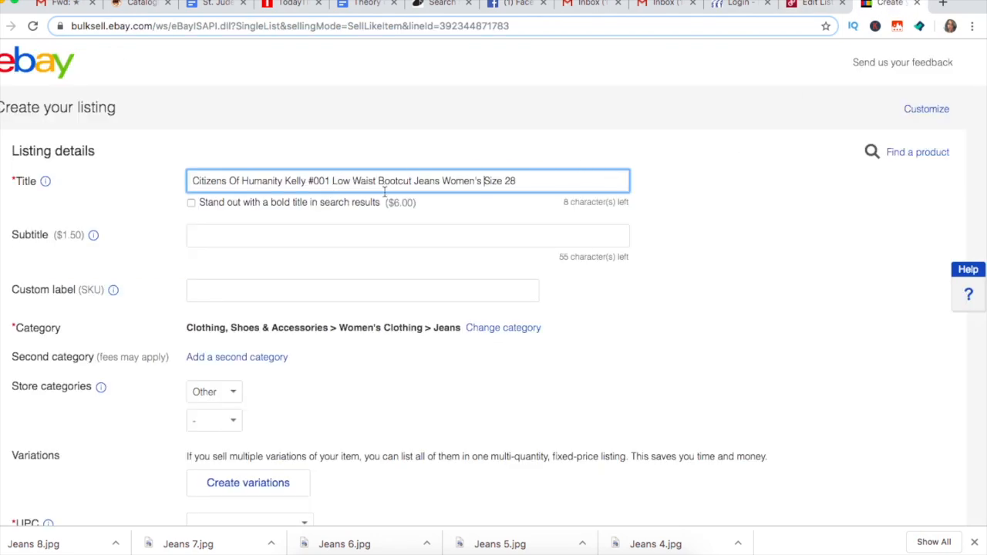
Step: Upload jeans 1.jpg from the Downloads folder as the main photo of the eBay listing
scroll(477, 222, down, 3)
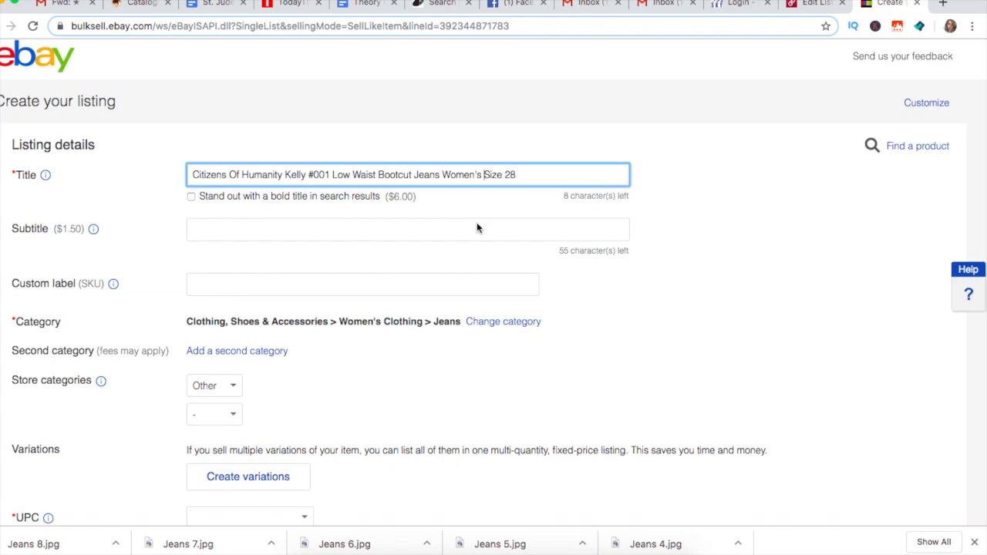
scroll(264, 274, down, 1)
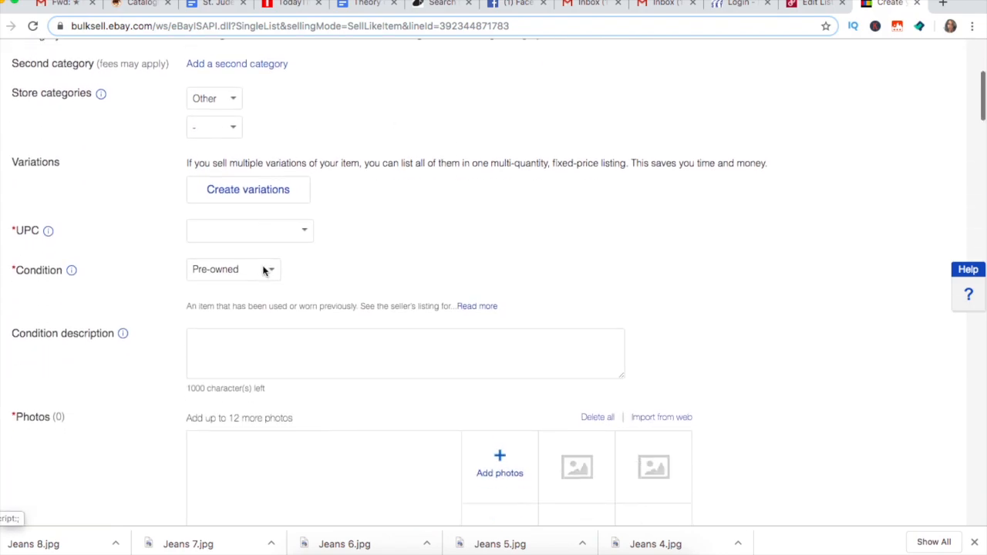
scroll(265, 289, down, 3)
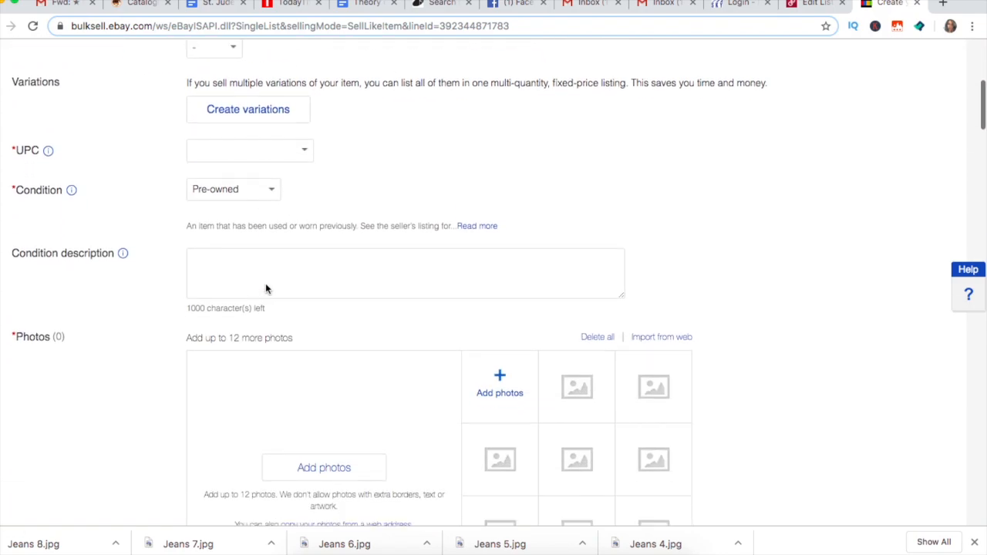
scroll(265, 289, down, 1)
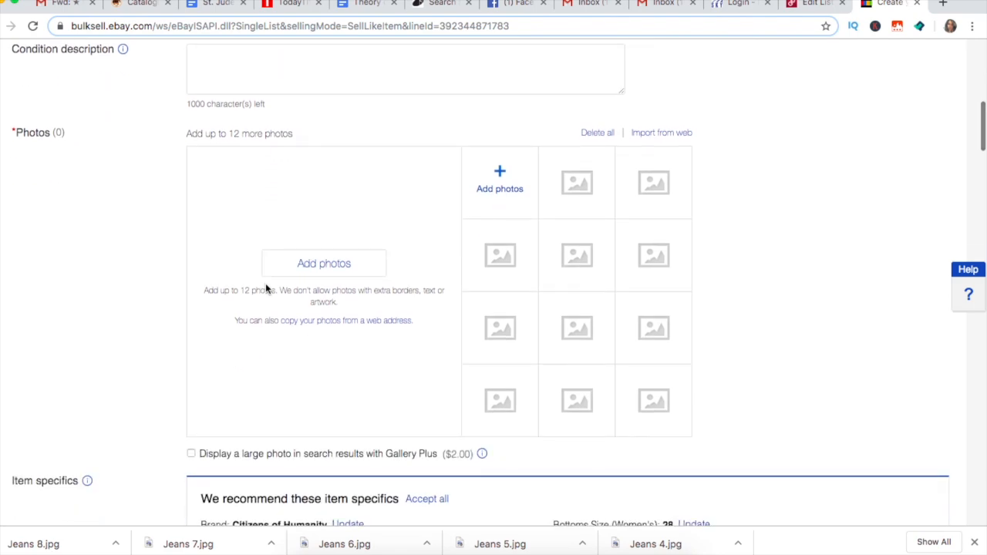
click(309, 552)
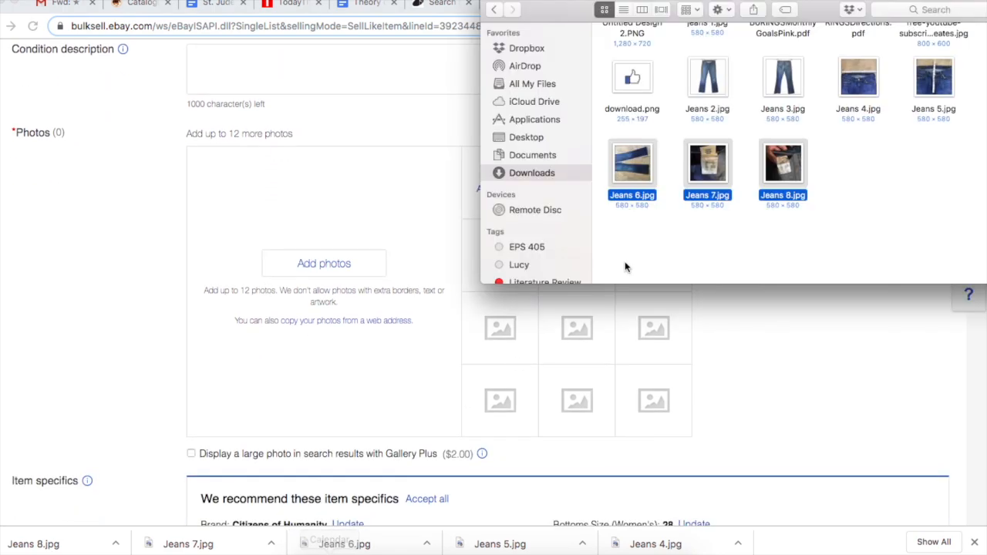
scroll(684, 86, up, 2)
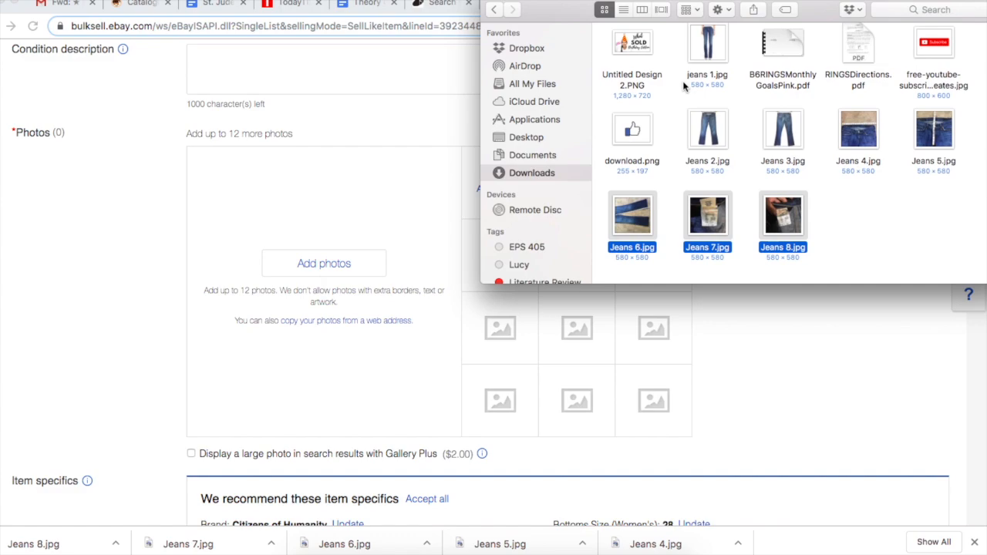
drag(707, 50, 355, 260)
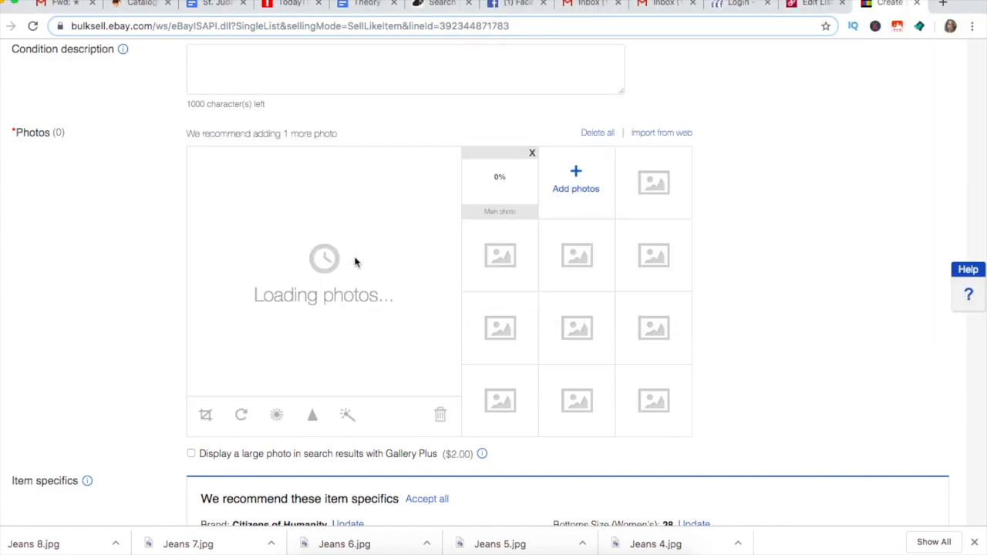
Step: Try to add the remaining jeans photos from the Downloads folder to the listing's photo section
click(312, 546)
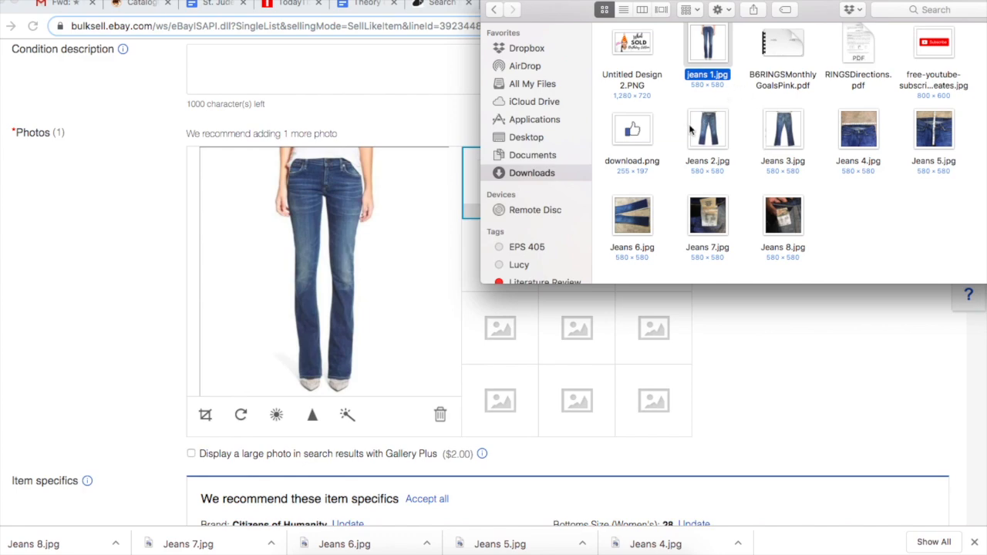
drag(680, 133, 928, 239)
drag(795, 218, 498, 308)
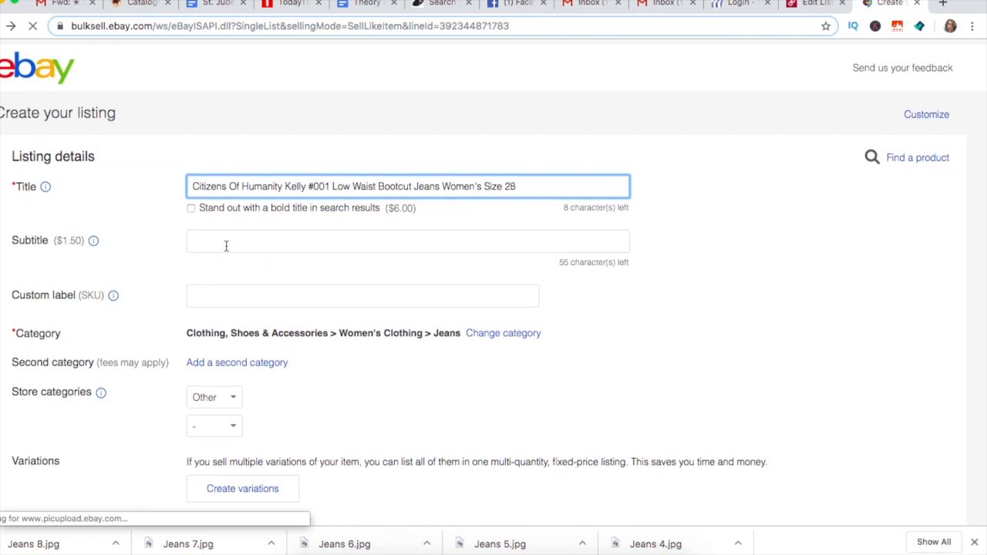
Step: Upload all eight jeans photos, jeans 1.jpg through Jeans 8.jpg, from the Downloads folder to the eBay listing together
scroll(286, 269, down, 5)
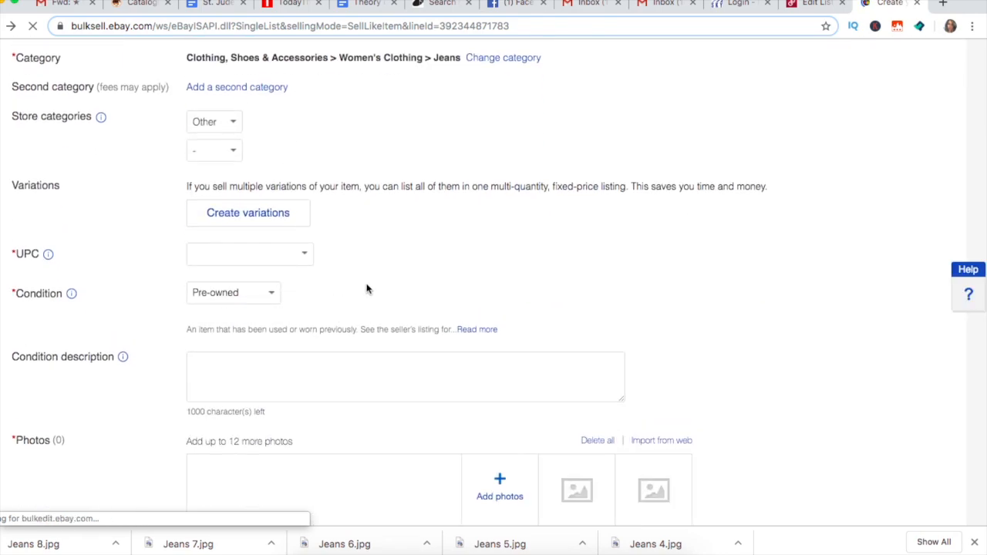
scroll(367, 289, down, 7)
click(309, 550)
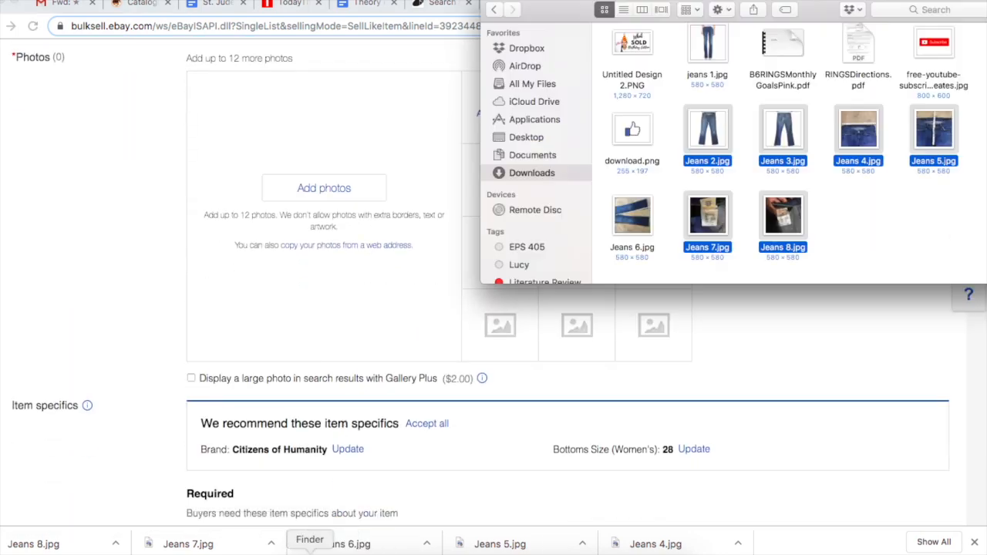
super+click(648, 219)
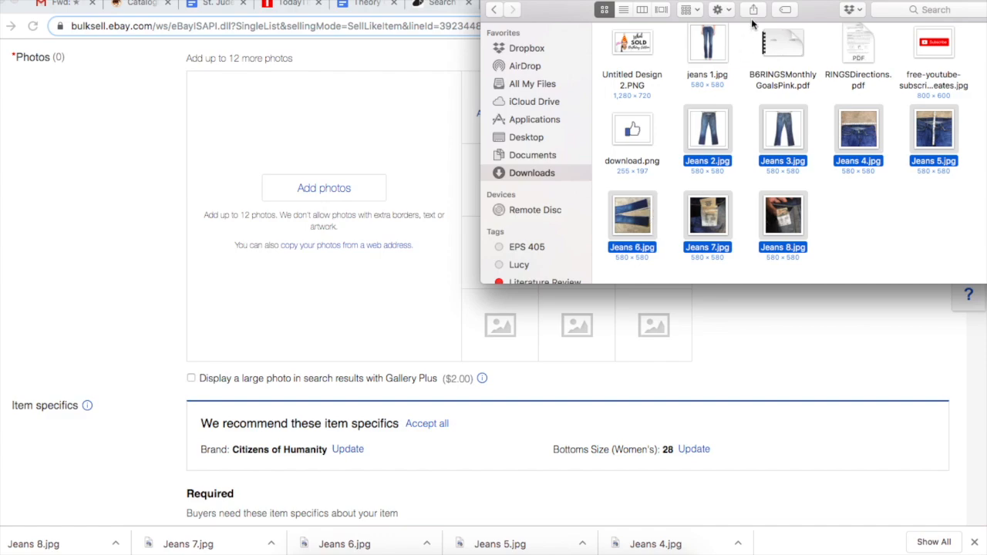
super+click(718, 50)
drag(717, 127, 333, 181)
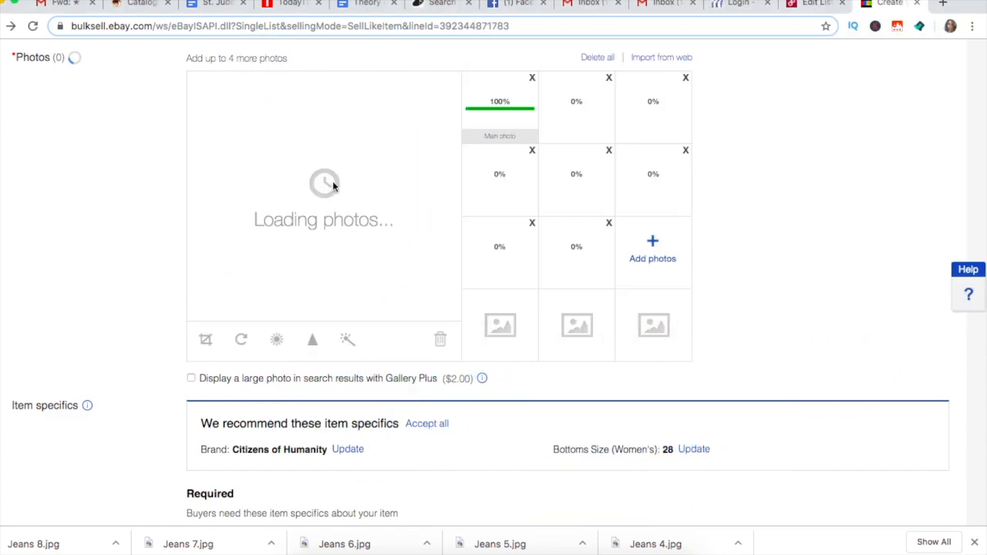
Step: Set the women's bottoms size to 28 in. in the listing's required item specifics
scroll(358, 303, down, 3)
scroll(358, 303, down, 2)
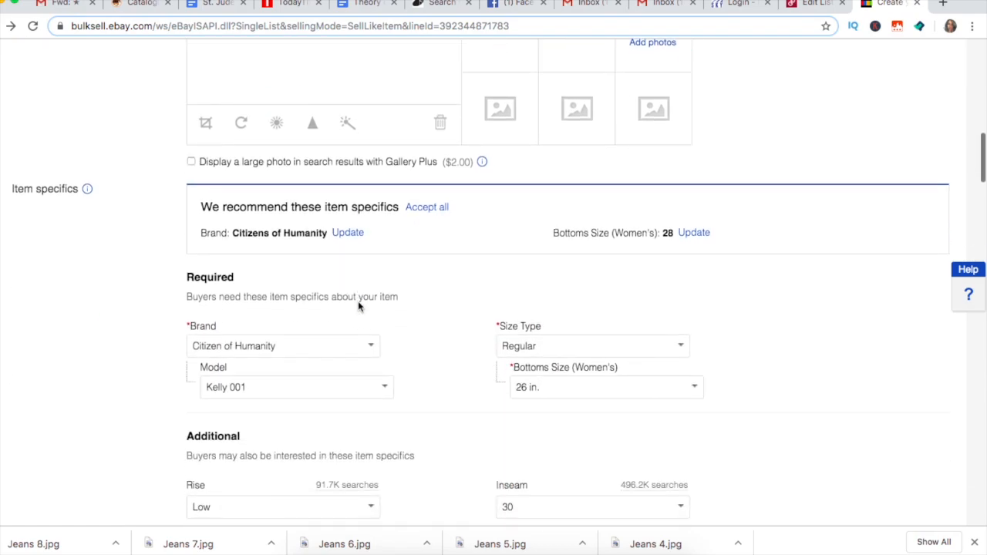
scroll(358, 301, down, 3)
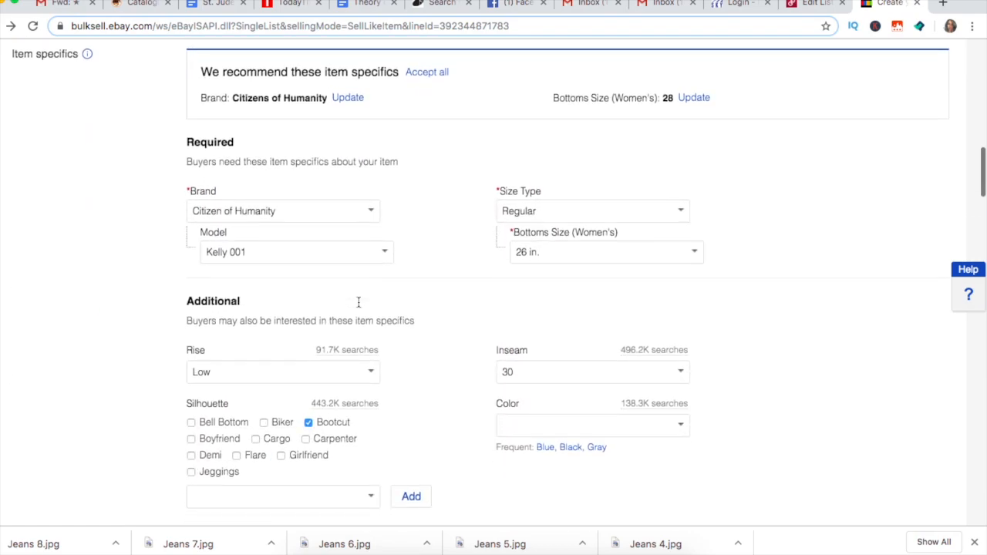
scroll(358, 302, down, 3)
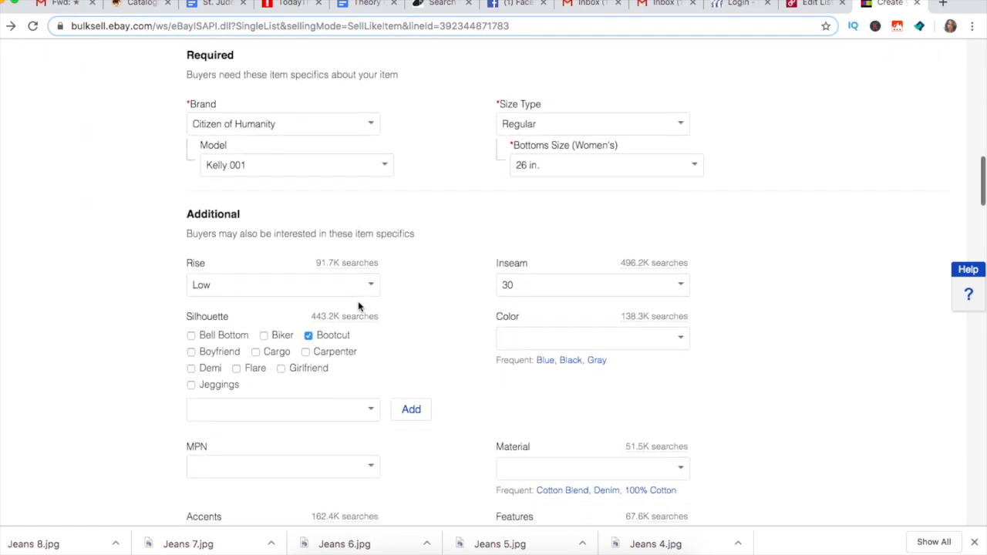
click(612, 170)
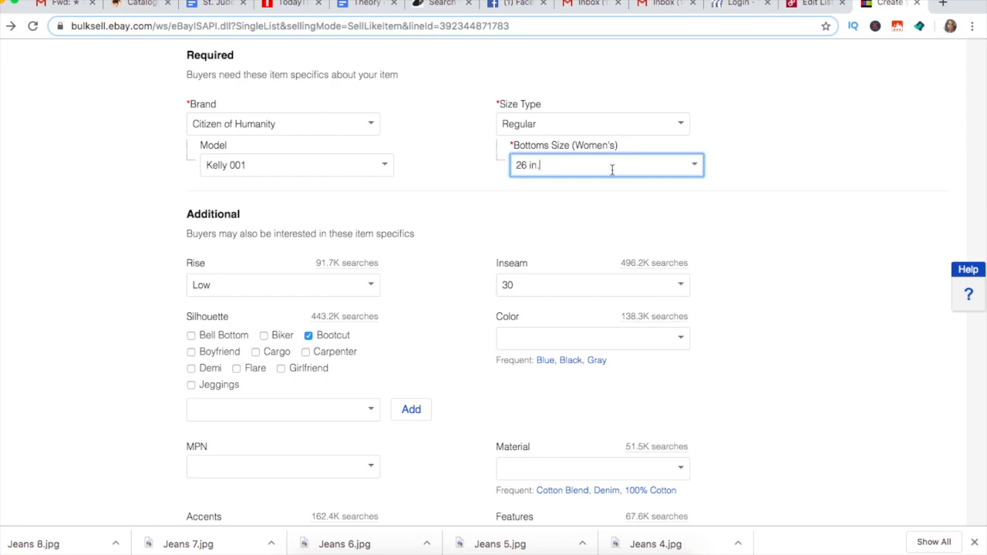
click(694, 167)
scroll(544, 240, down, 5)
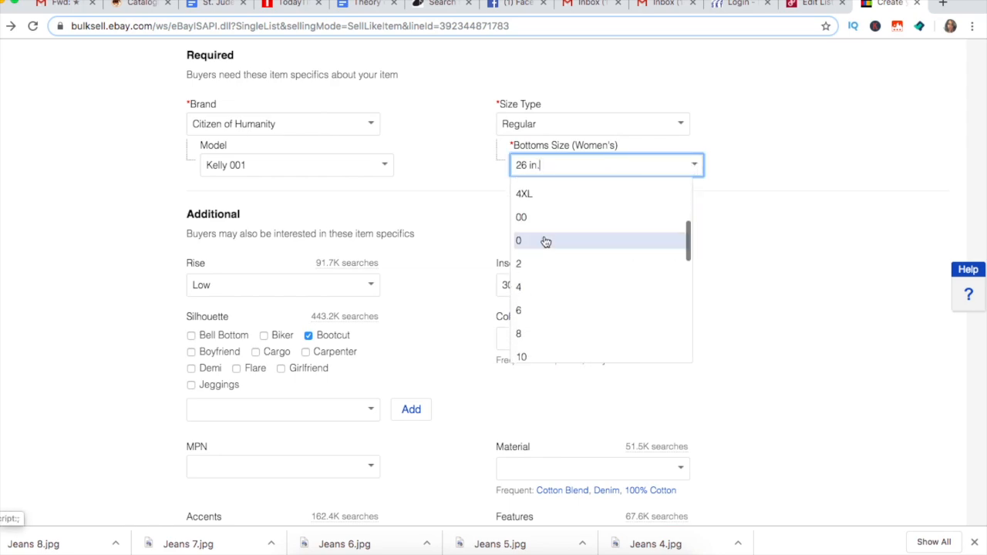
scroll(545, 241, down, 2)
click(542, 273)
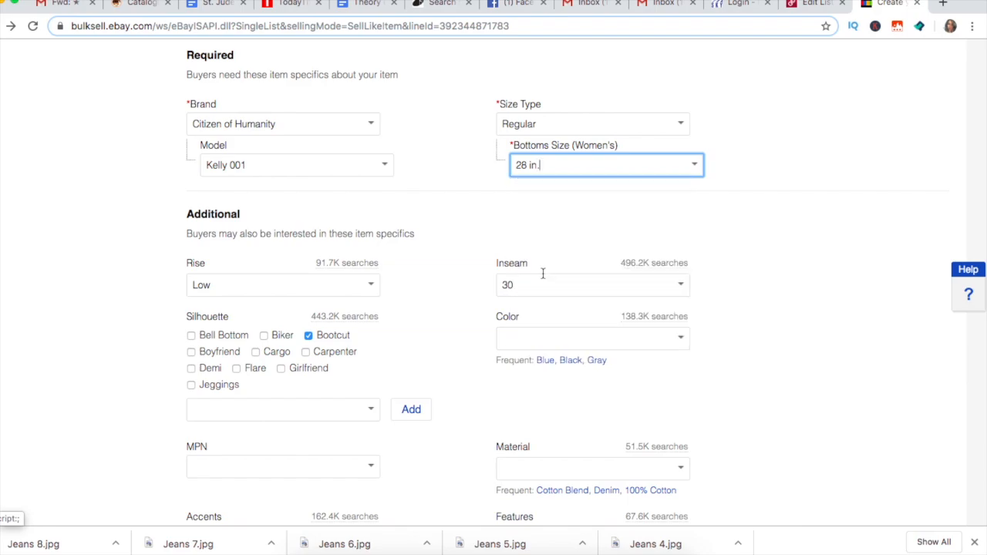
Step: Check the inseam measurement photo in the Poshmark listing, return to the eBay form and set the inseam to 32
scroll(527, 201, down, 2)
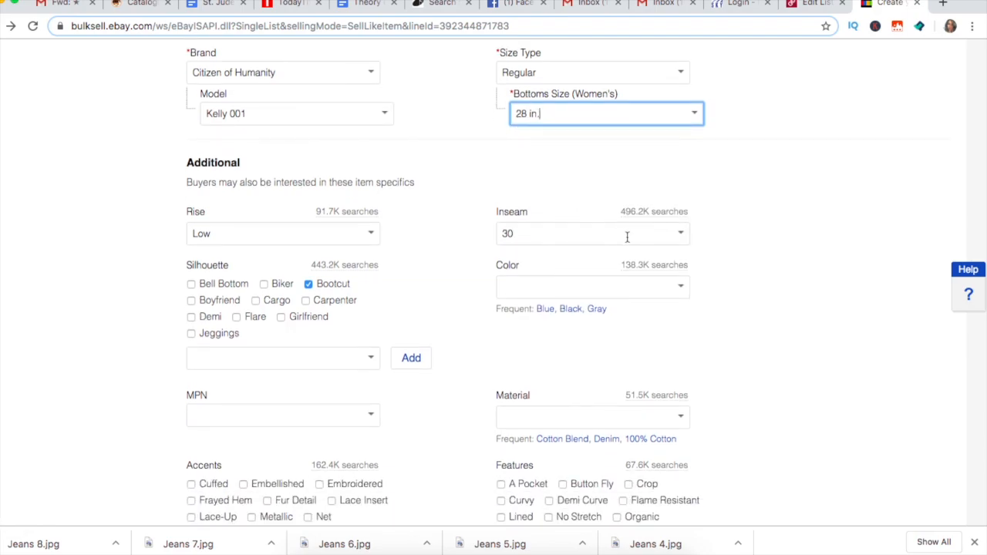
click(811, 3)
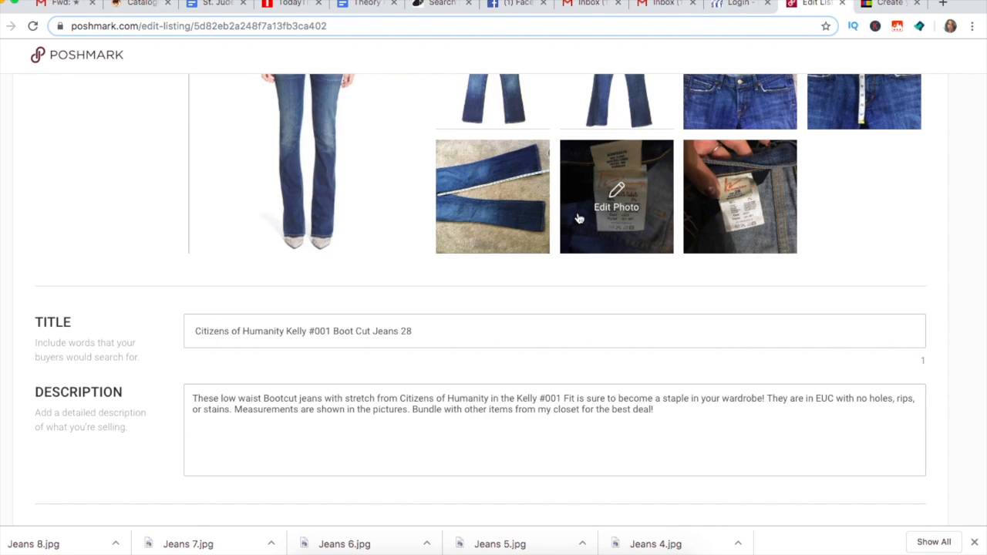
click(522, 202)
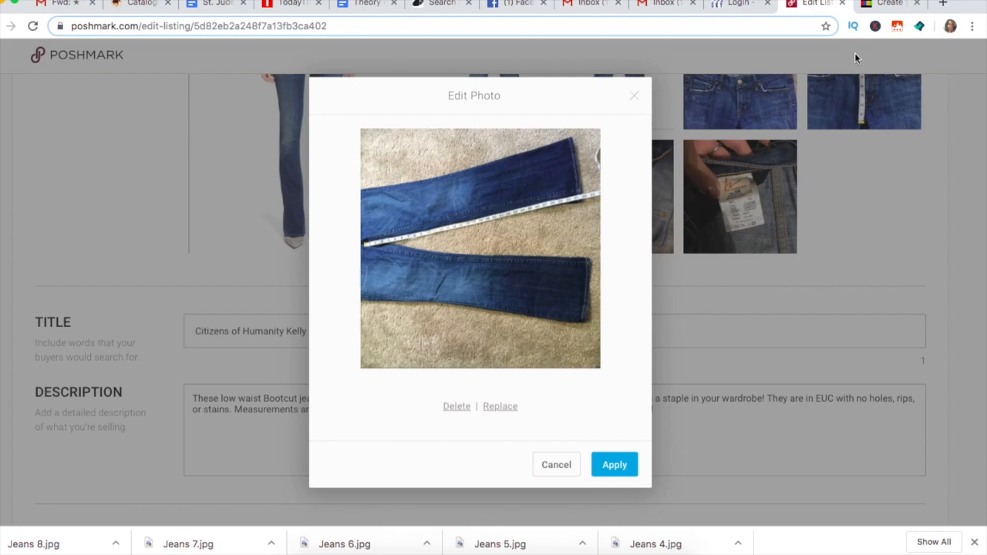
click(883, 7)
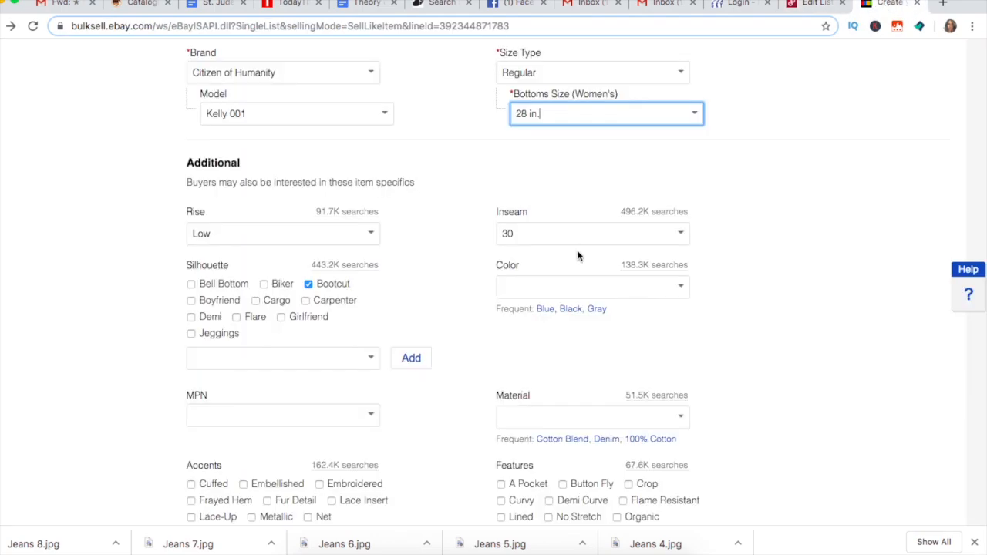
click(681, 235)
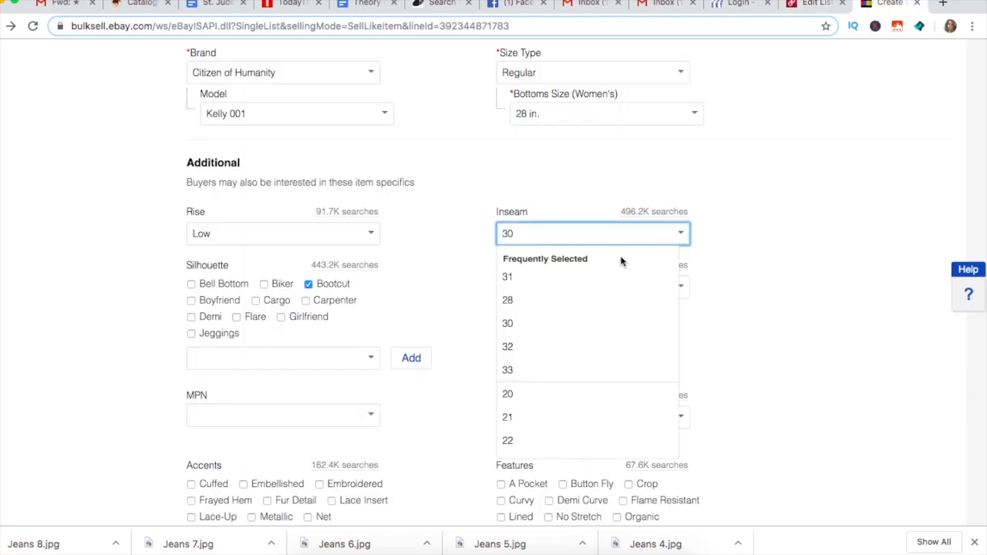
scroll(595, 288, up, 1)
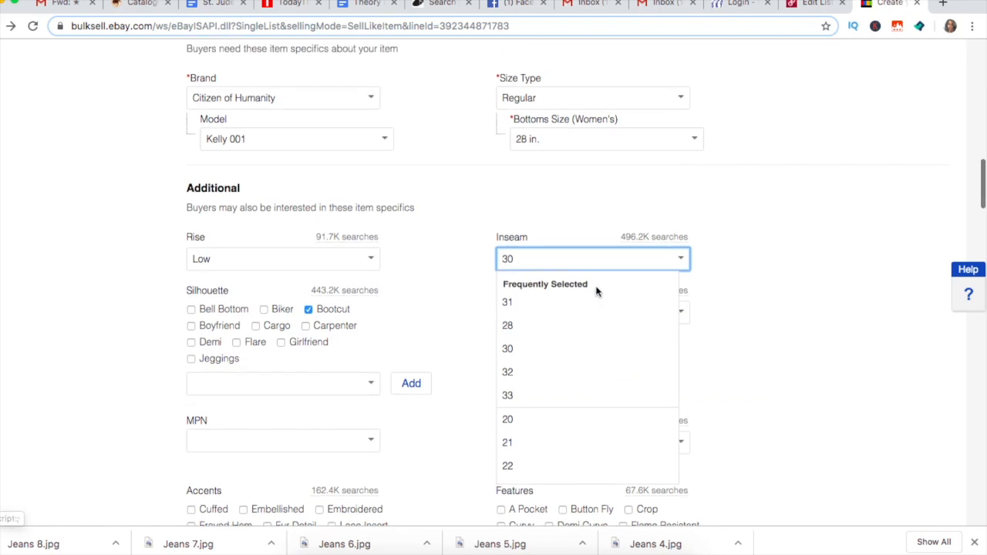
scroll(595, 288, down, 2)
click(534, 307)
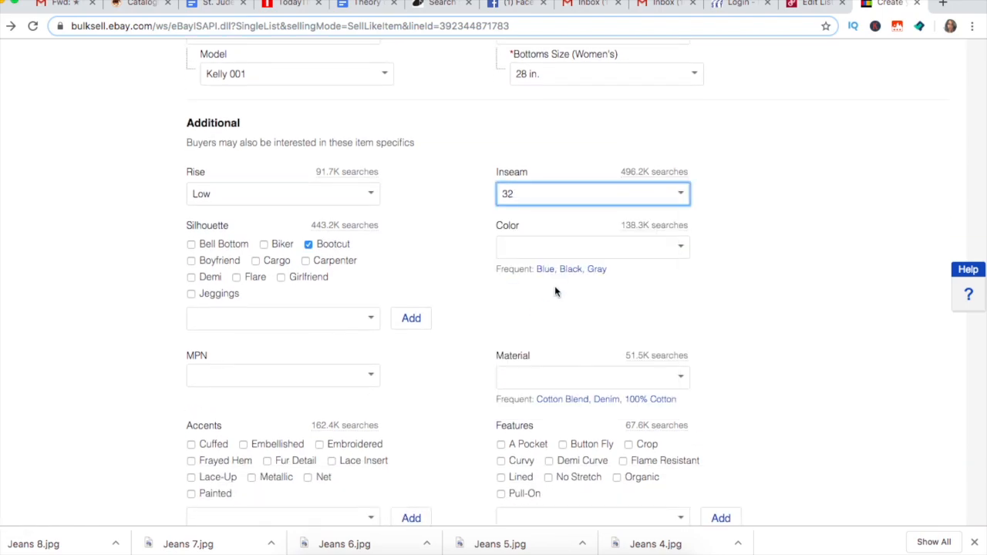
Step: Set the jeans' color to Blue and the material to Cotton Blend in the additional item specifics
click(680, 249)
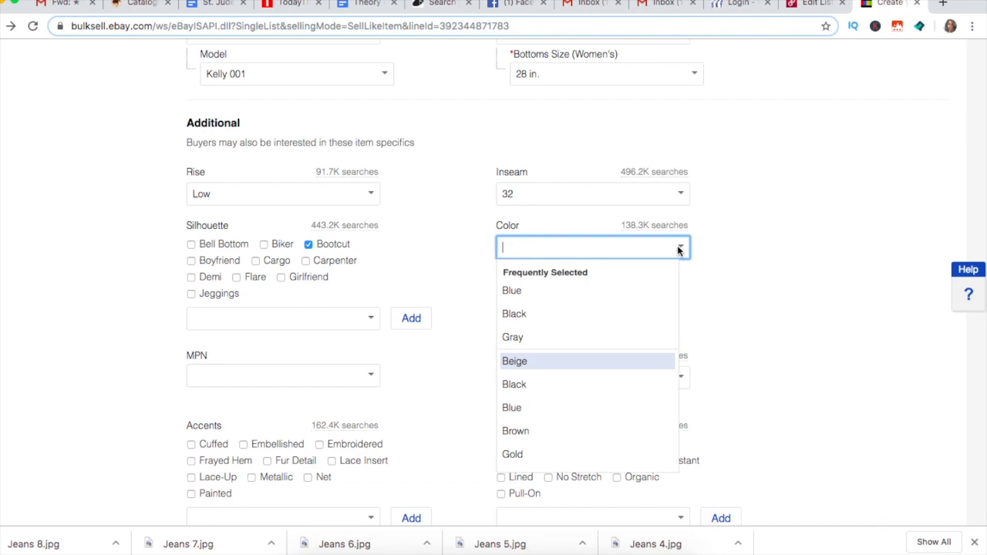
click(548, 288)
scroll(454, 297, down, 3)
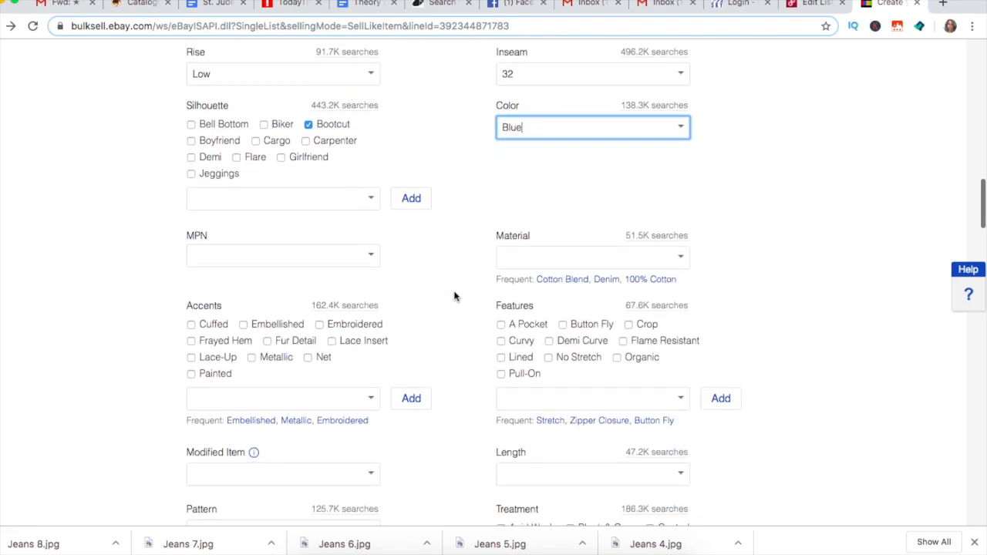
scroll(454, 297, down, 2)
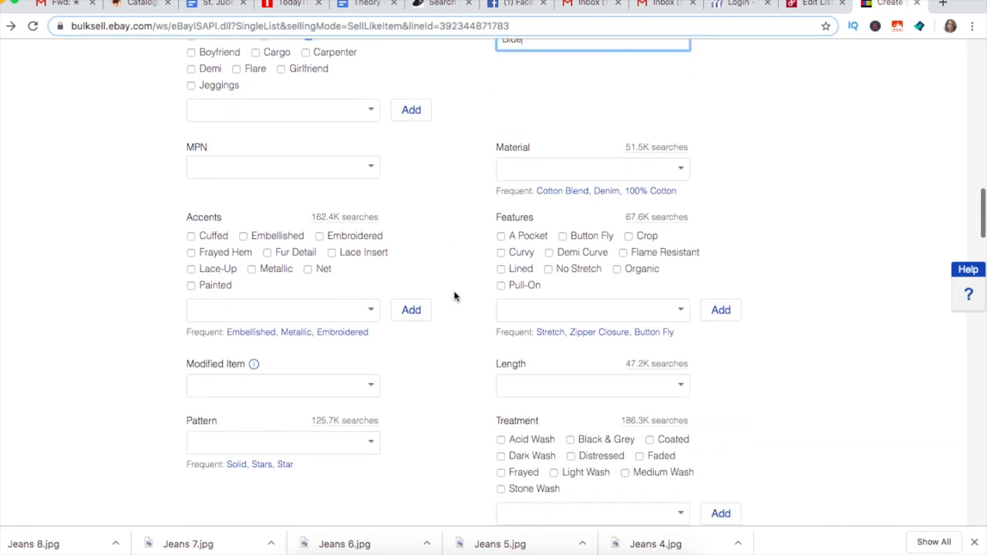
click(578, 193)
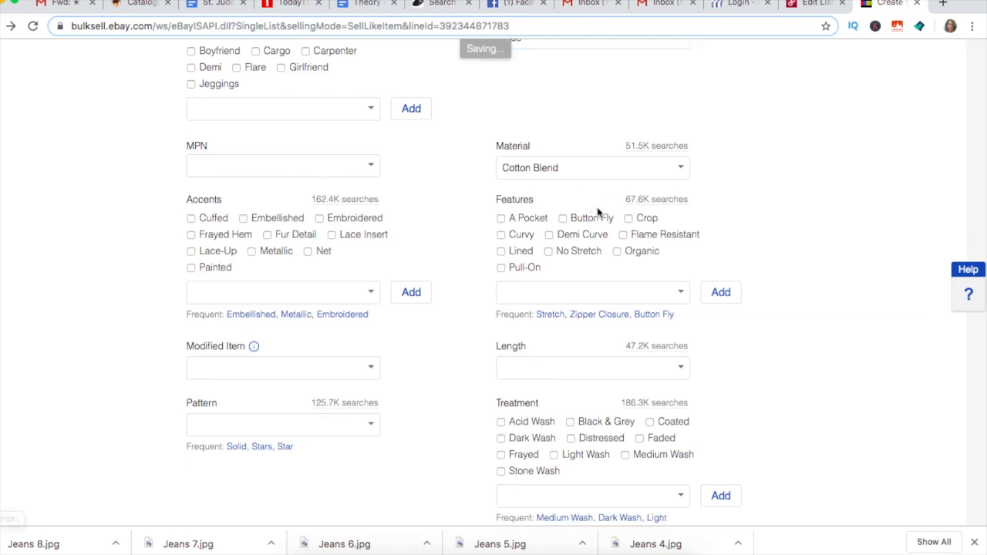
Step: Set the garment care of the jeans to Machine Washable
scroll(573, 265, down, 1)
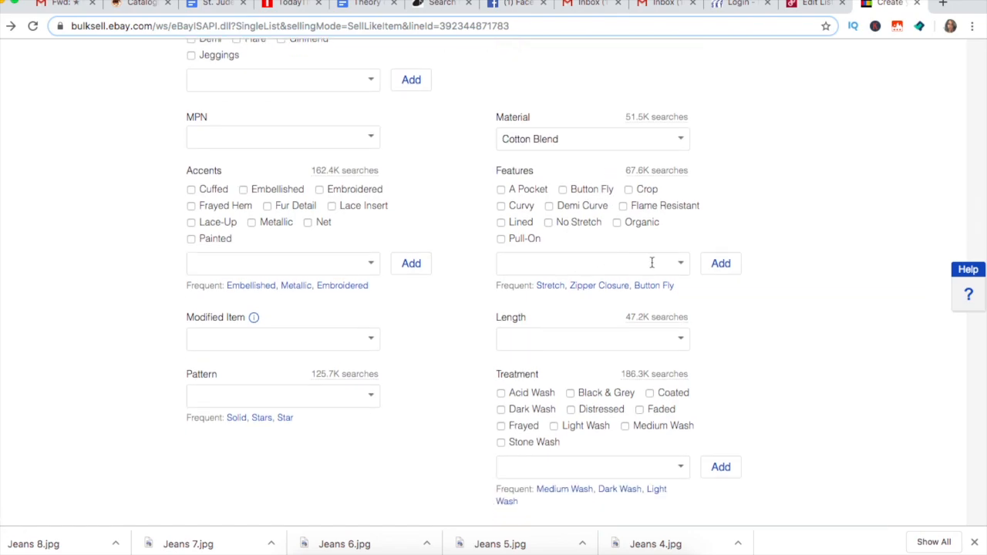
scroll(491, 296, down, 1)
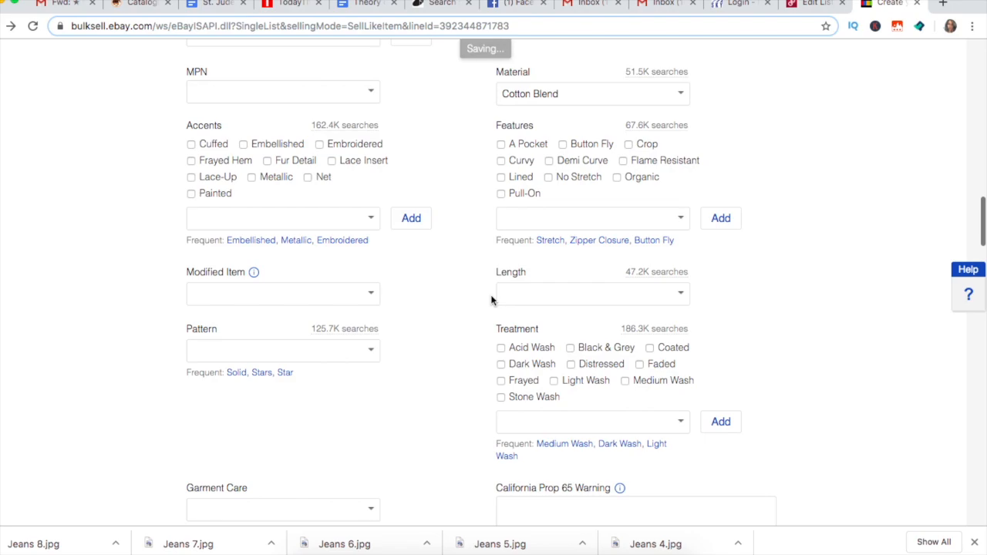
scroll(492, 300, down, 2)
scroll(491, 300, down, 3)
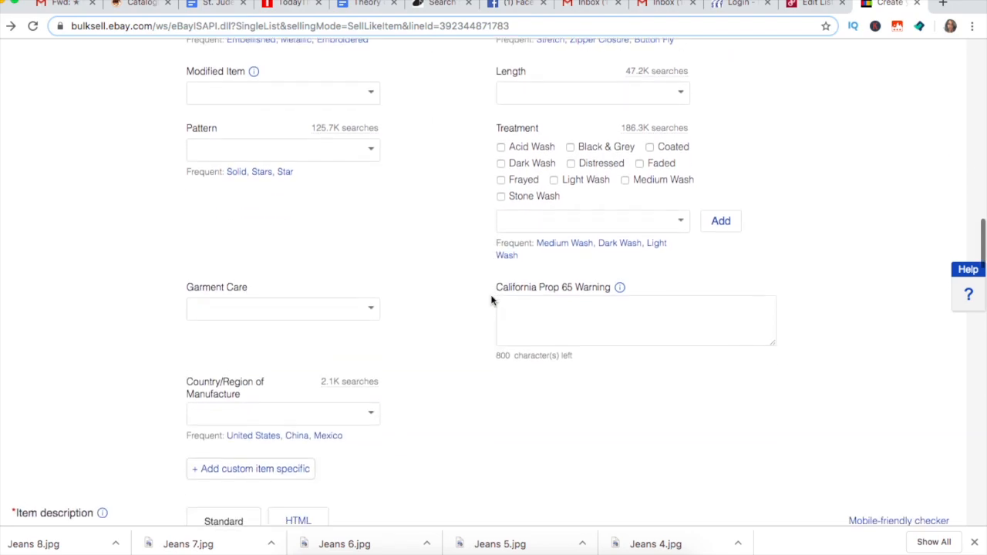
scroll(492, 300, down, 2)
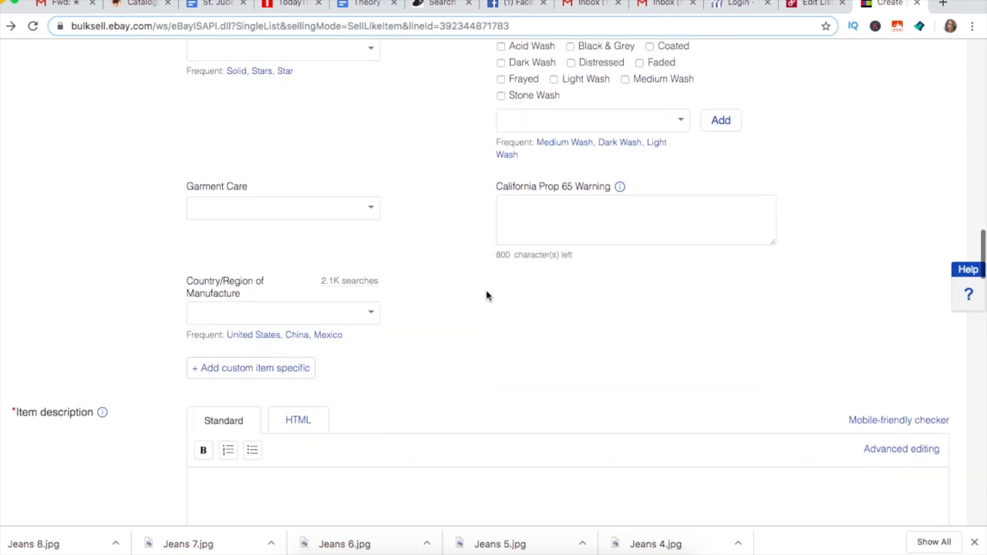
click(367, 210)
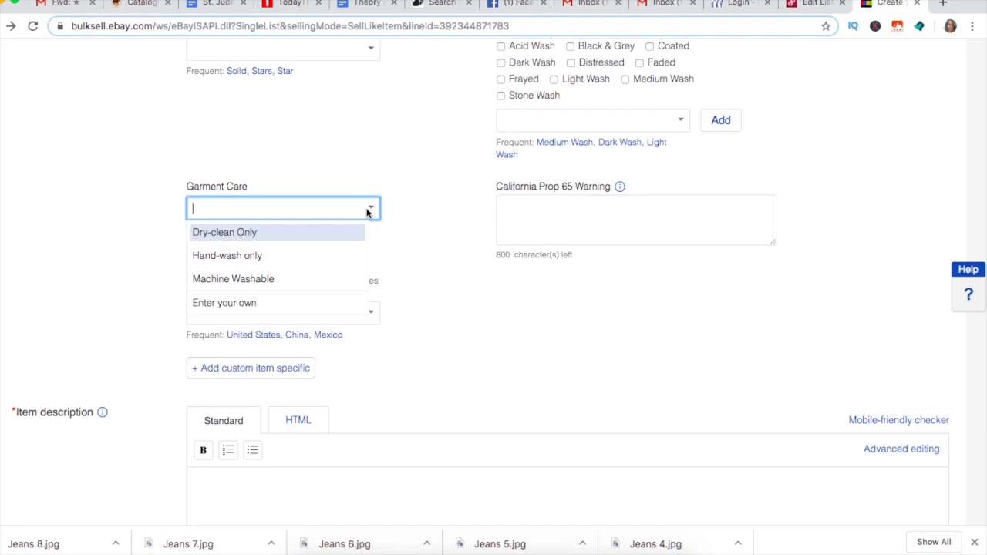
click(322, 279)
Step: Look up the jeans' listing price on Poshmark, return to the eBay form and set the Buy It Now price to 34.99
scroll(426, 305, down, 3)
scroll(426, 305, down, 10)
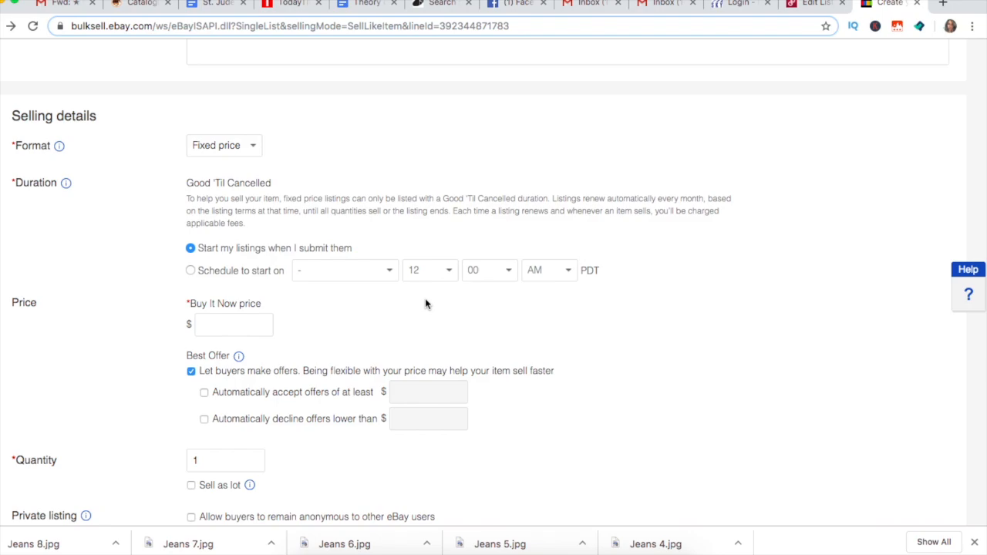
scroll(425, 303, down, 1)
click(254, 255)
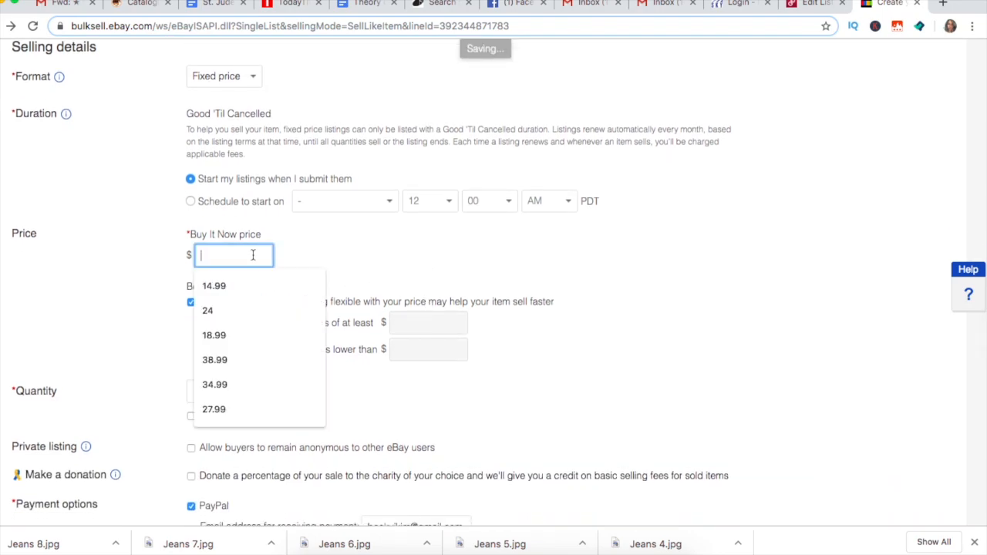
click(819, 6)
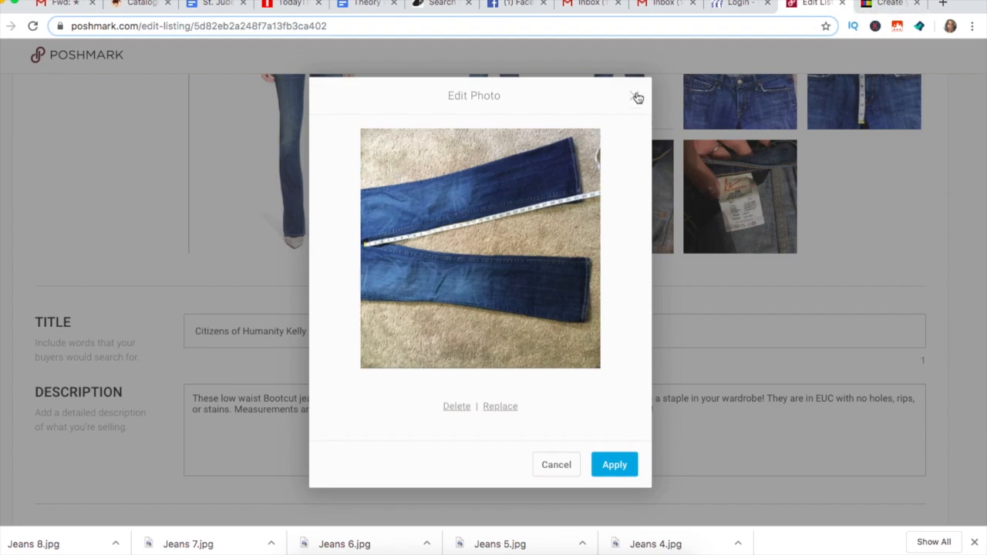
click(637, 97)
scroll(610, 268, down, 10)
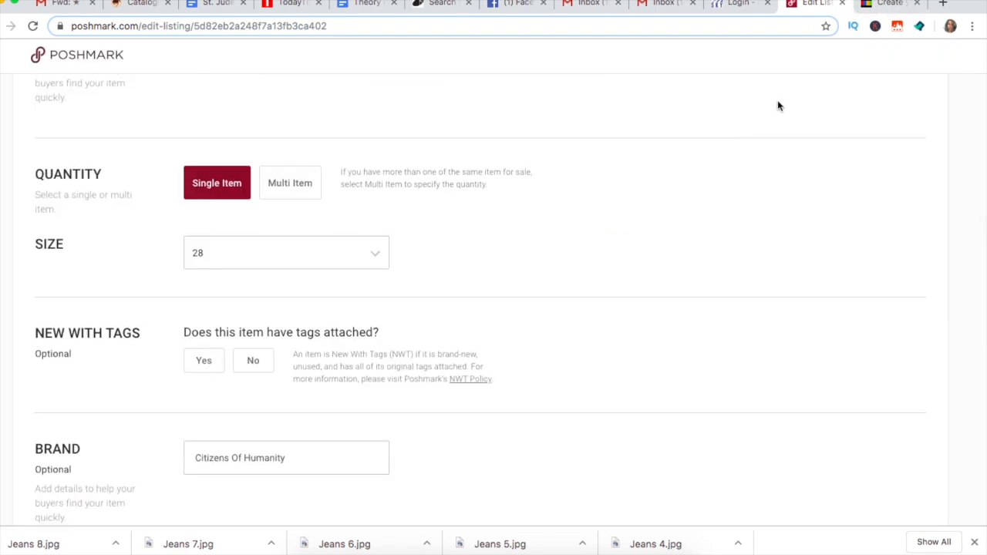
scroll(716, 224, down, 7)
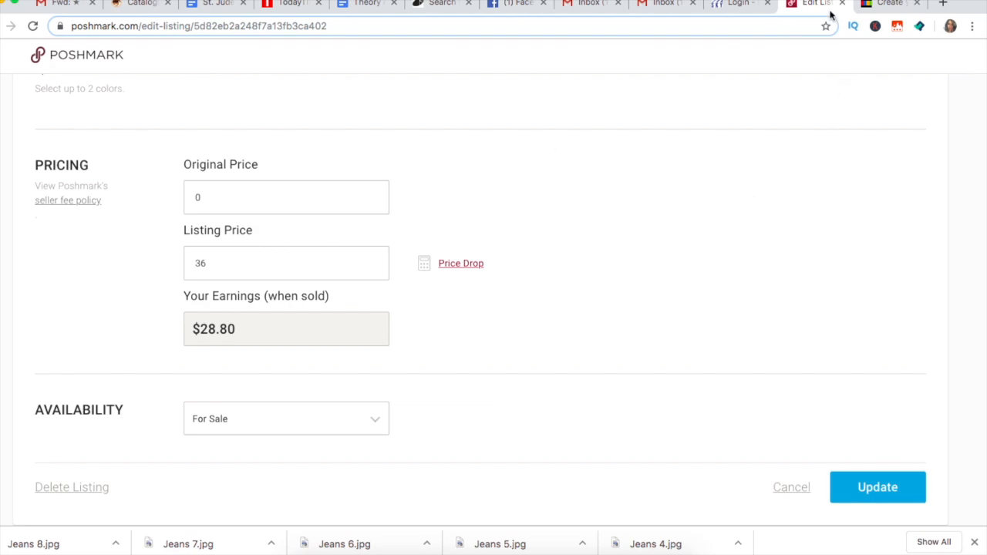
click(870, 4)
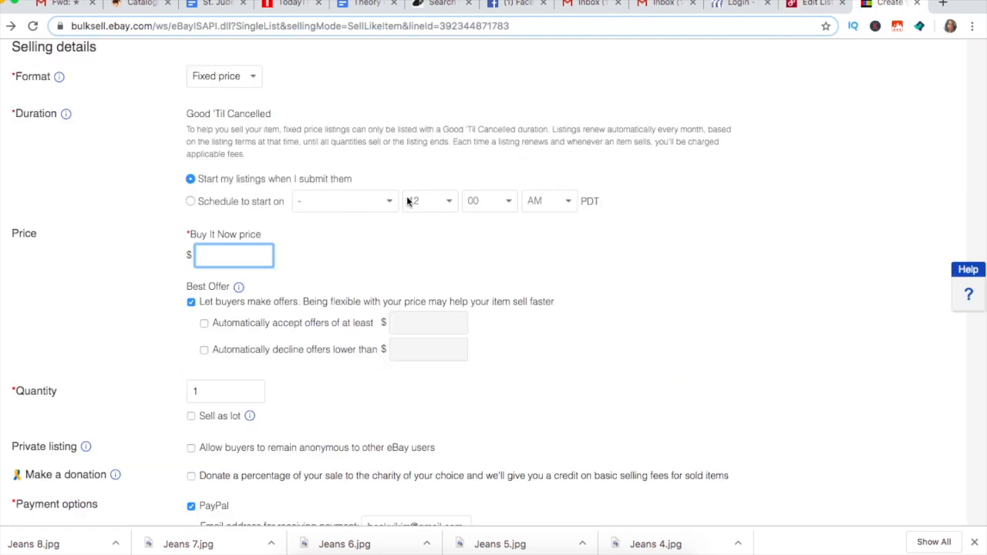
text(34.99)
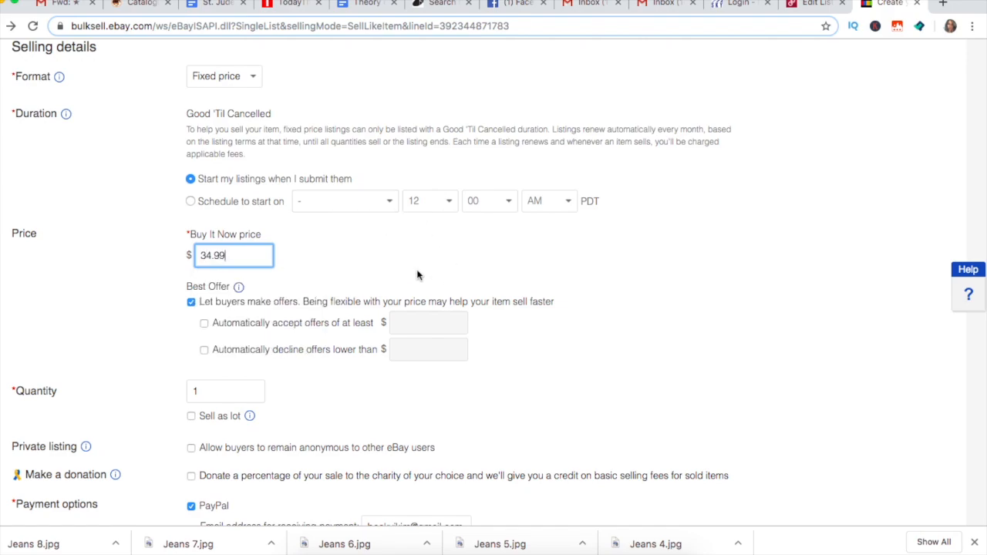
Step: Enable automatic declining of best offers lower than $20
scroll(417, 276, down, 3)
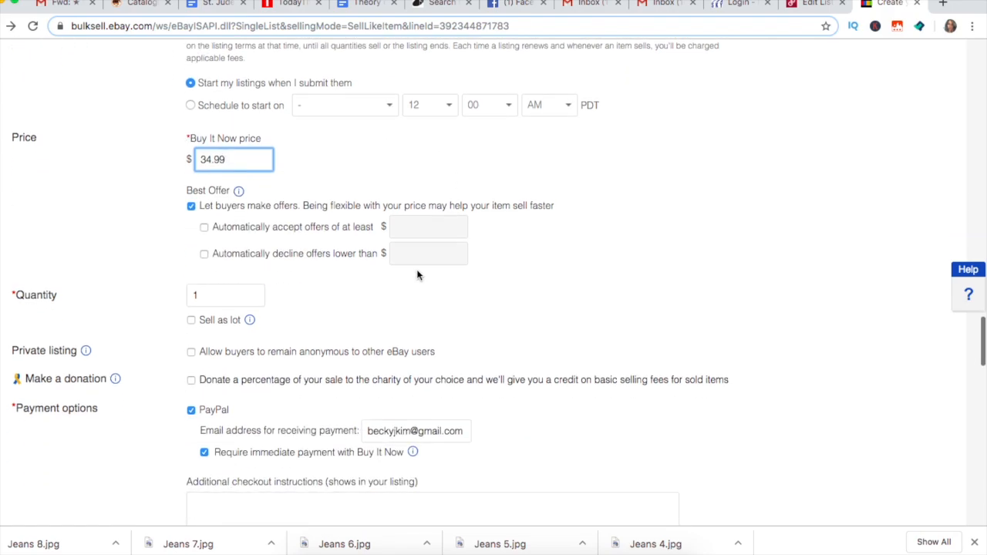
click(205, 255)
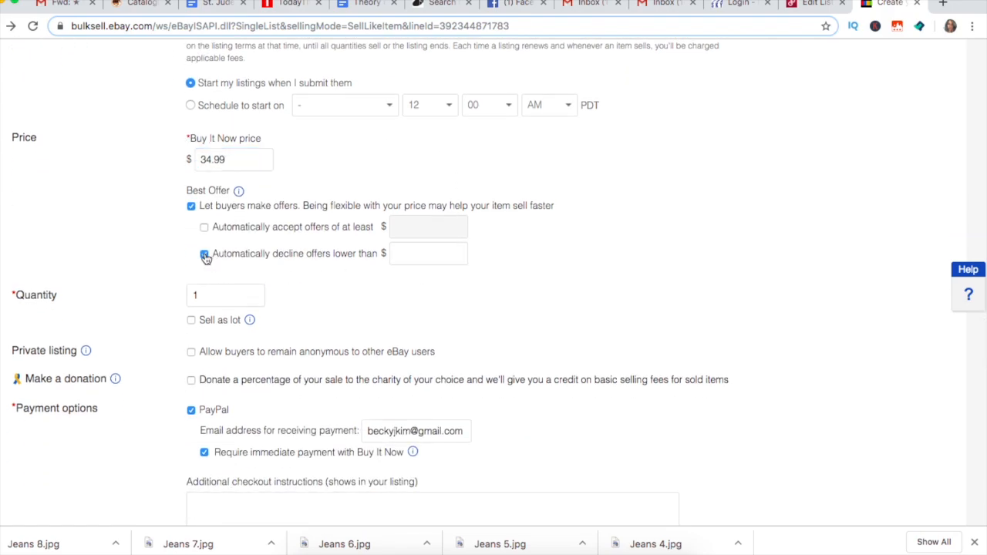
click(431, 254)
text(20)
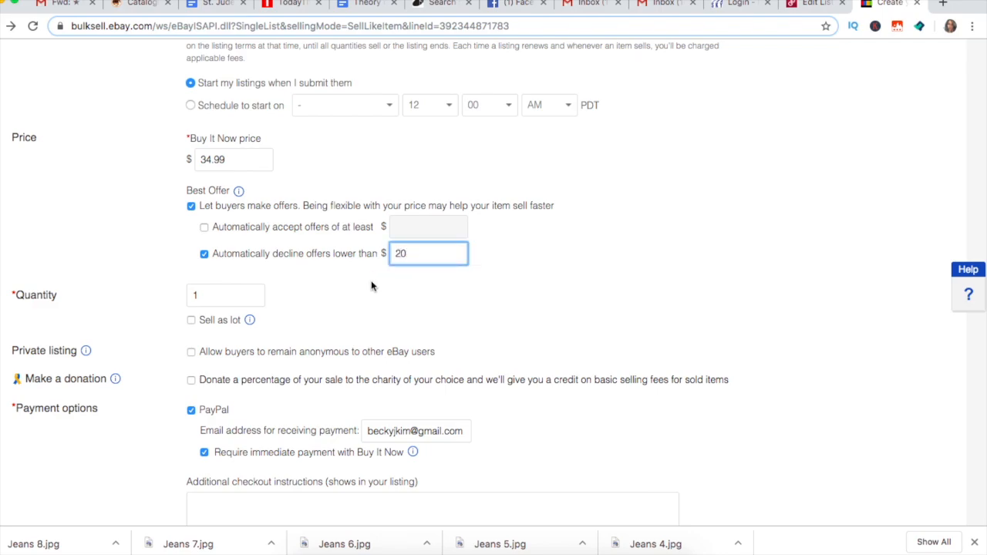
Step: Set the flat domestic shipping cost for USPS First Class Package to $5.00 in the jeans' listing
scroll(376, 305, down, 5)
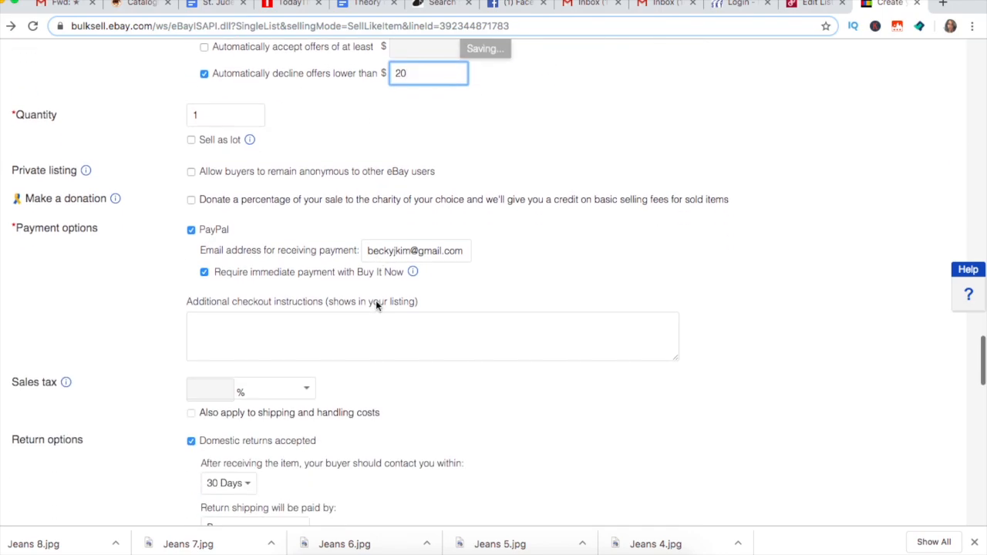
scroll(377, 305, down, 3)
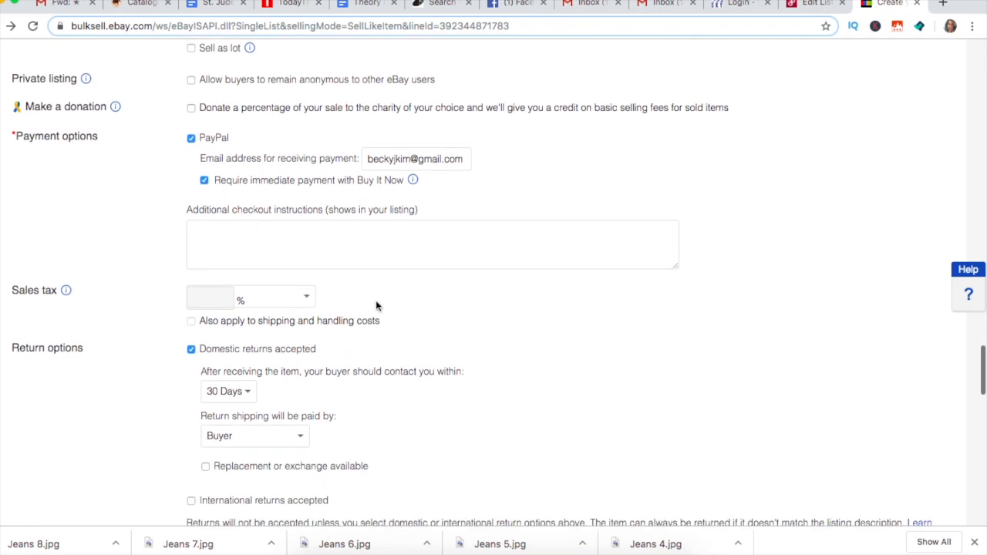
scroll(376, 305, up, 2)
scroll(375, 306, up, 10)
scroll(375, 306, down, 20)
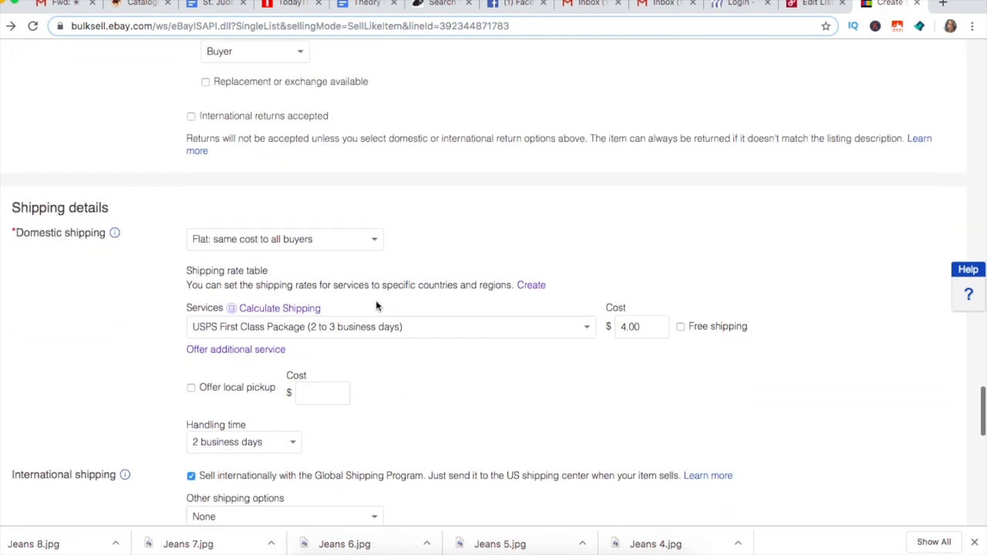
scroll(376, 306, down, 3)
click(650, 247)
text(5.00)
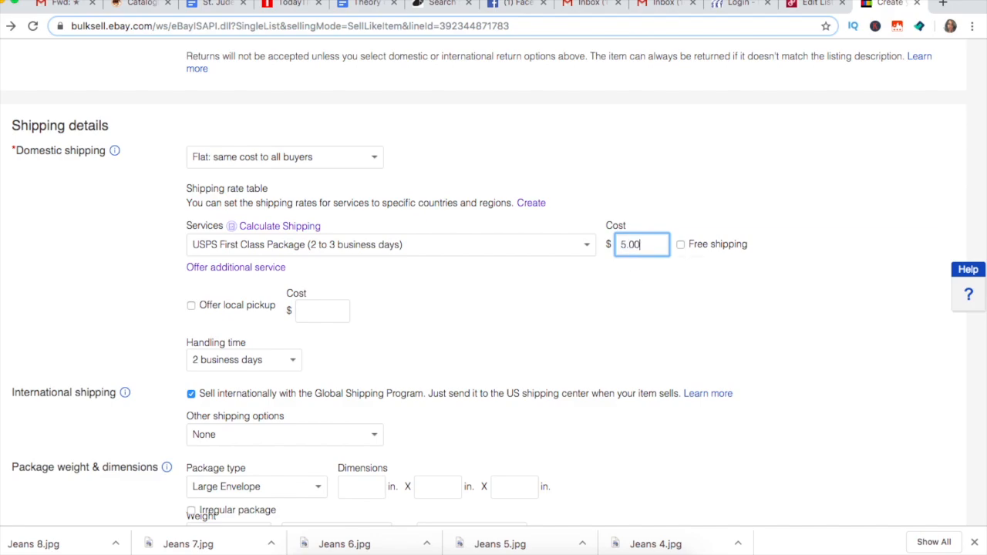
Step: Set the package dimensions to 12 x 11 x 1 in. and the custom weight to 14 oz
scroll(394, 351, down, 10)
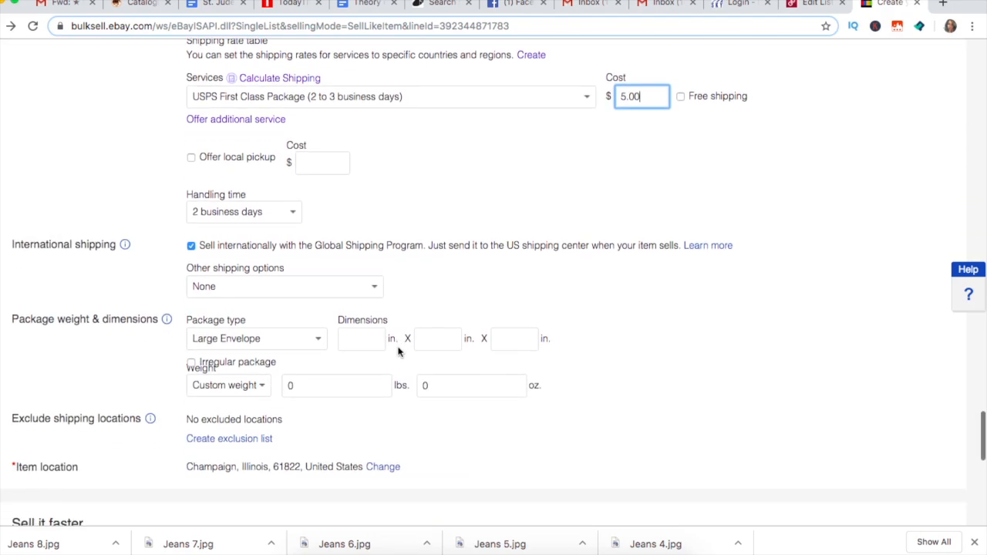
click(360, 187)
text(12)
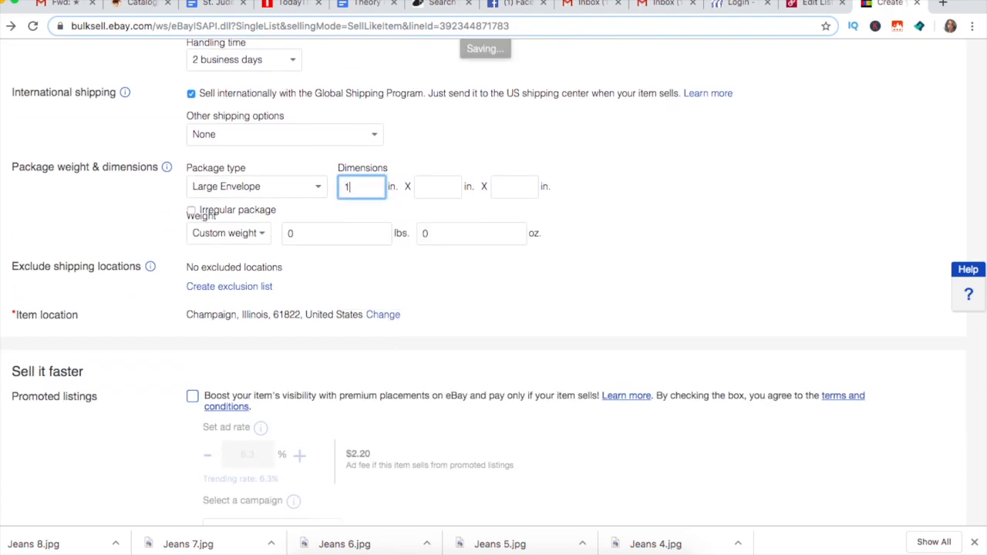
key(Tab)
text(11)
key(Tab)
text(1)
click(457, 233)
Step: Enable volume pricing at 10% off for 2 items, 15% for 3 and 20% for 4 or more, and submit the listing
scroll(496, 270, down, 3)
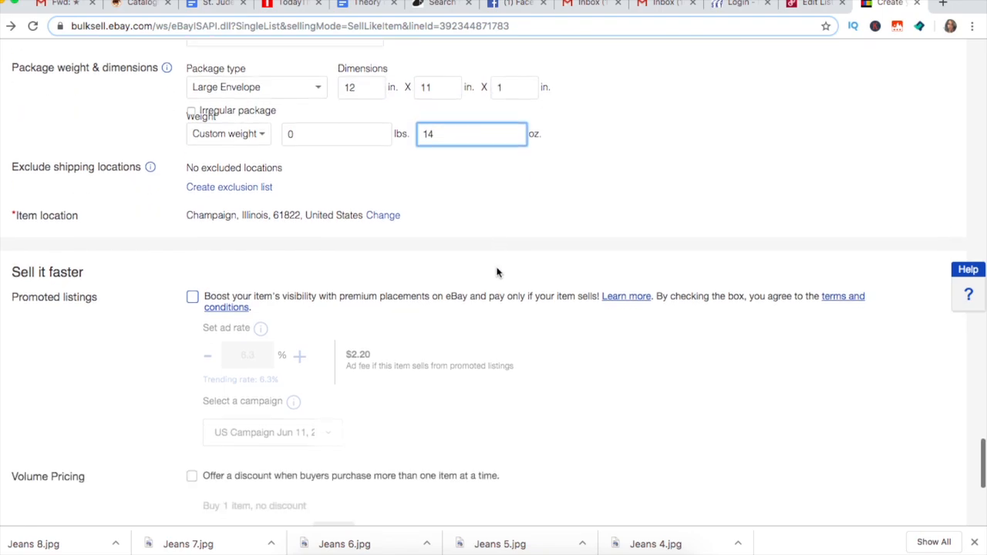
scroll(344, 295, down, 10)
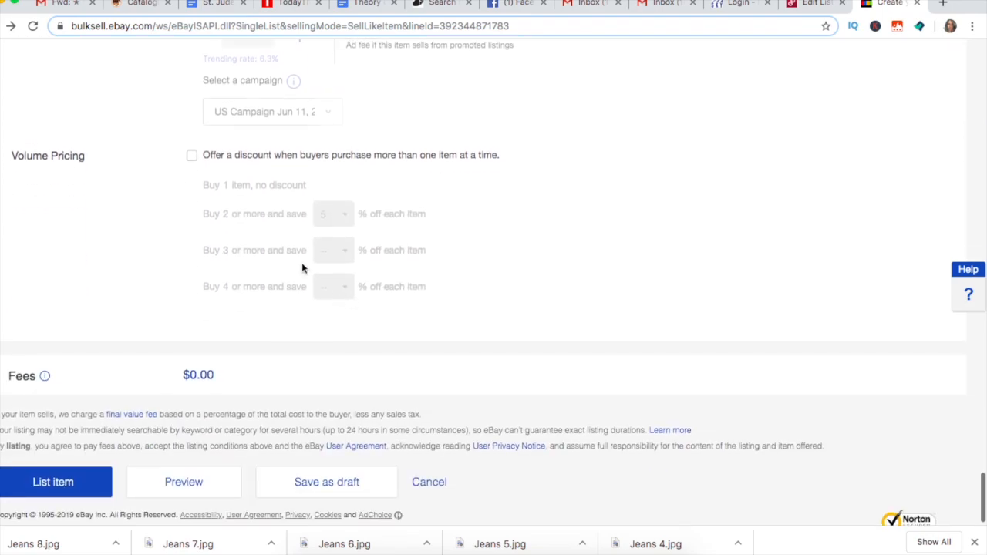
click(192, 156)
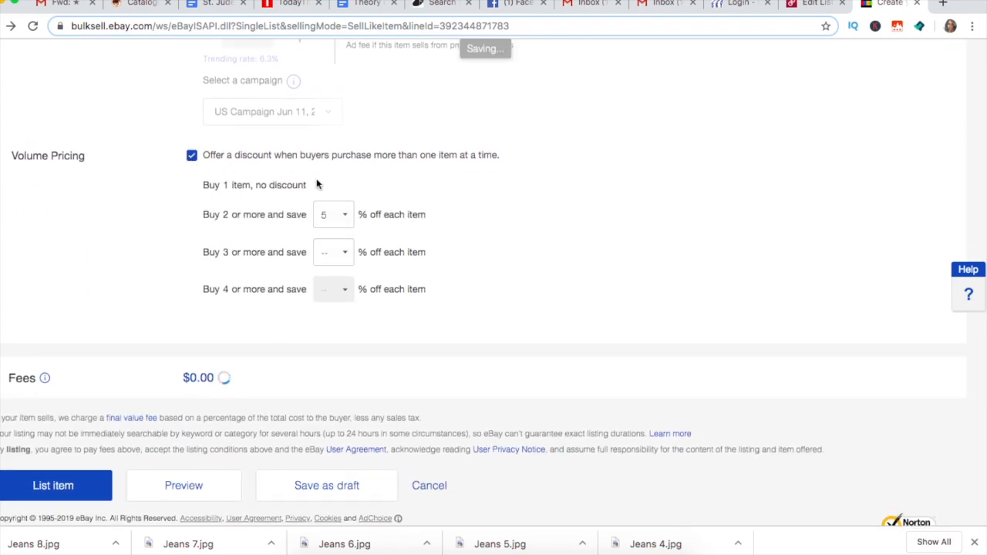
click(345, 217)
click(336, 281)
click(349, 251)
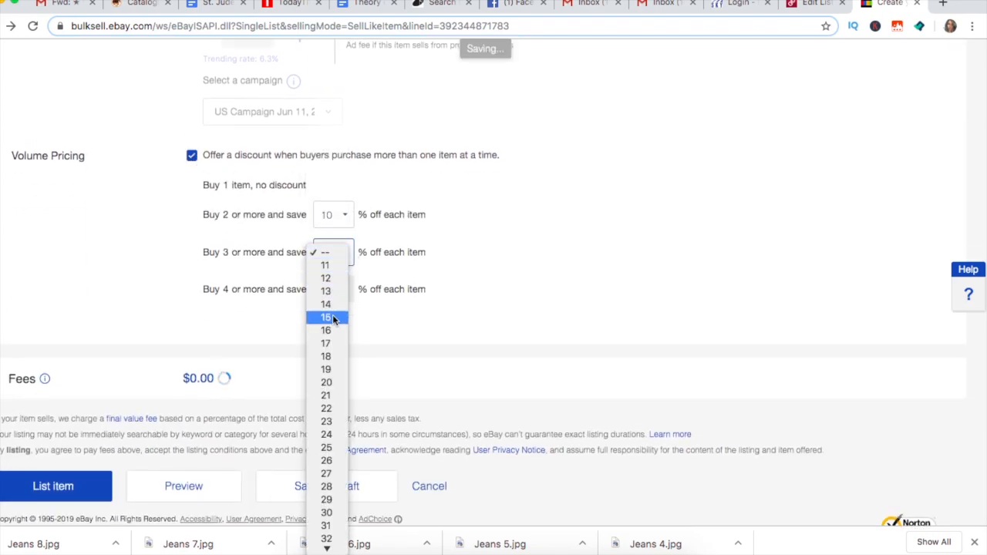
click(331, 315)
click(347, 291)
click(312, 353)
click(62, 486)
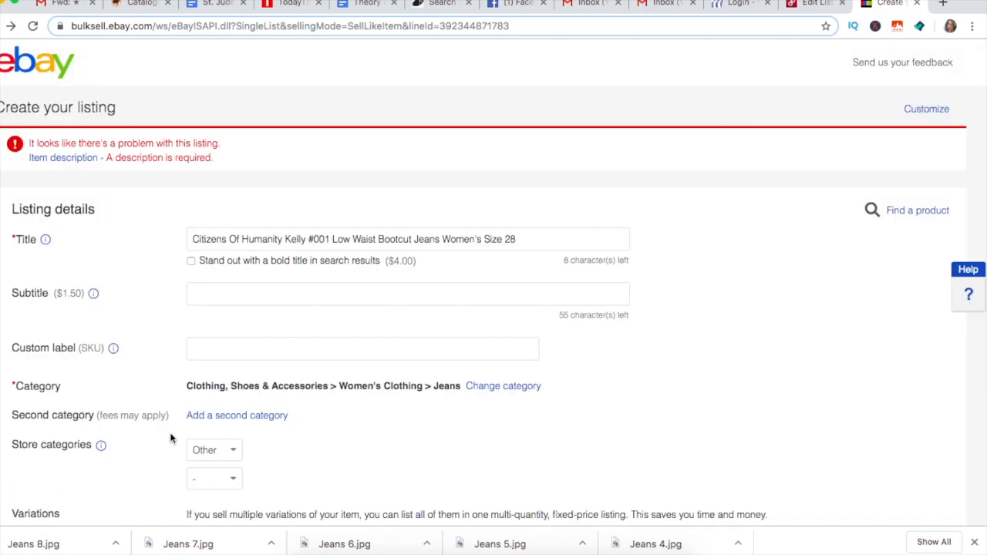
Step: Fill in the item description with the jeans' Poshmark text about the Kelly #001 fit, EUC condition and bundling, and list the item
scroll(171, 438, down, 4)
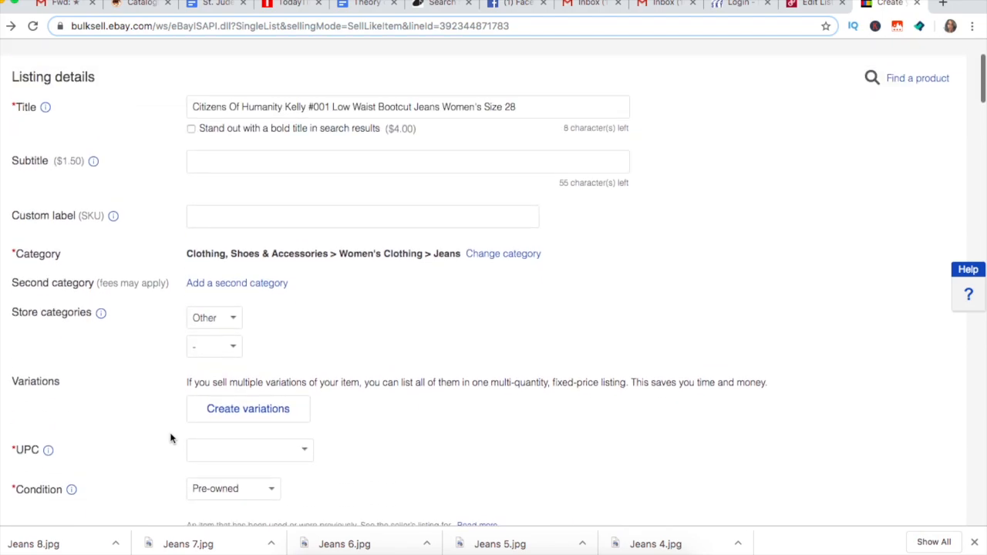
scroll(171, 438, down, 15)
scroll(171, 438, down, 12)
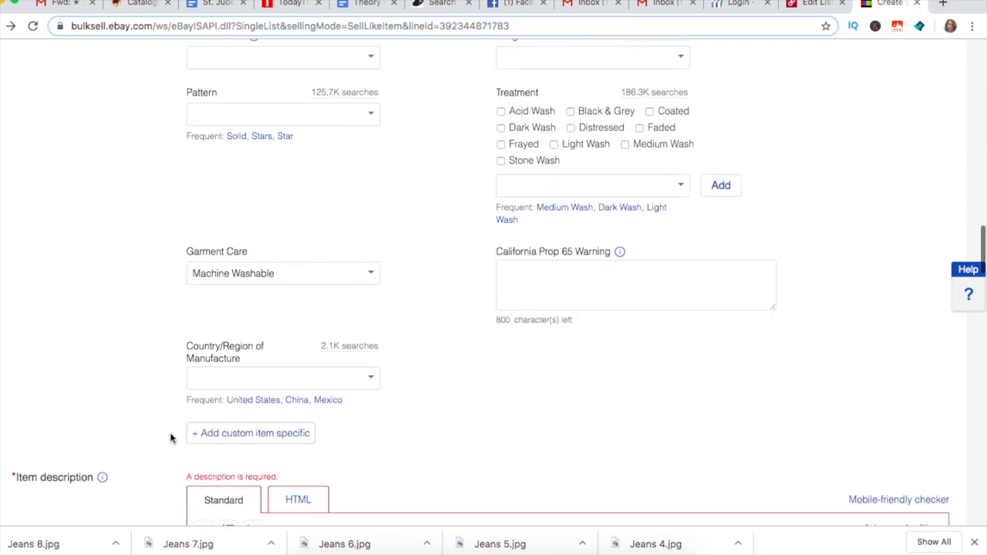
scroll(171, 438, down, 8)
click(272, 379)
text(These low waist Bootcut jeans with stretch from Citizens of Humanity in the Kelly #001 Fit is sure to become a staple in your wardrobe! They are in EUC with no holes, rips, or stains. Measurements are shown in the pictures. Bundle with other items from my closet for the best deal!)
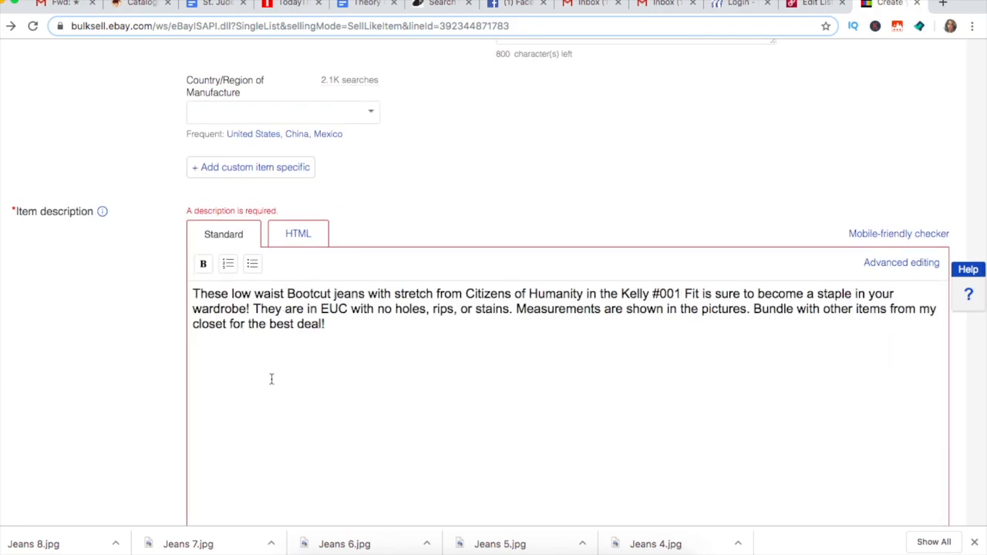
scroll(271, 379, down, 20)
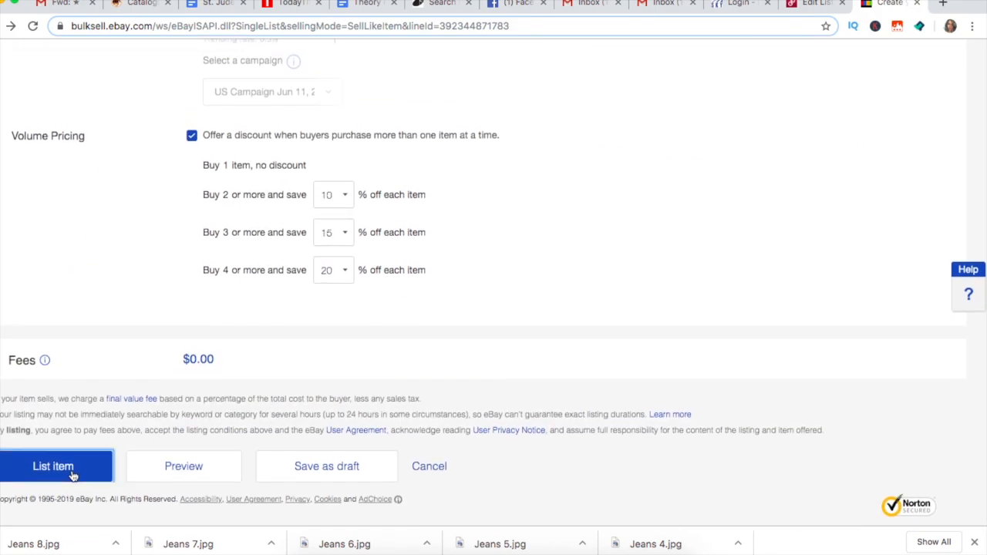
click(72, 473)
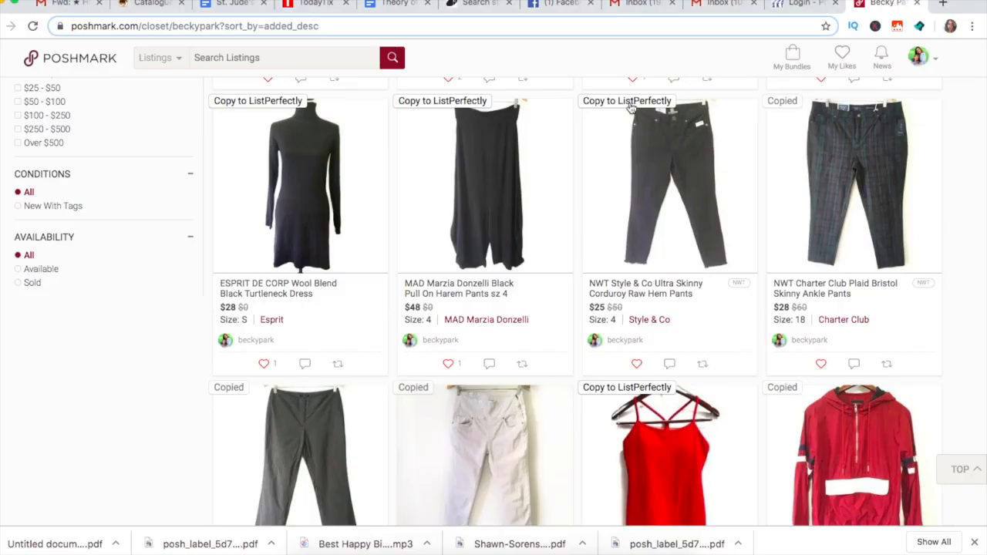
Step: Copy the NWT Style & Co Ultra Skinny Corduroy Raw Hem Pants from the Poshmark closet to List Perfectly
click(629, 103)
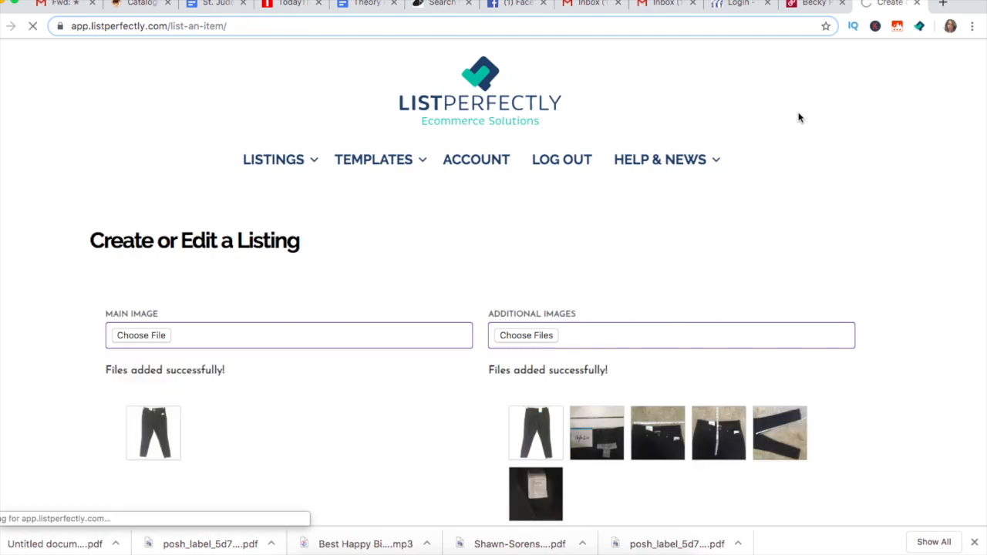
scroll(790, 186, down, 2)
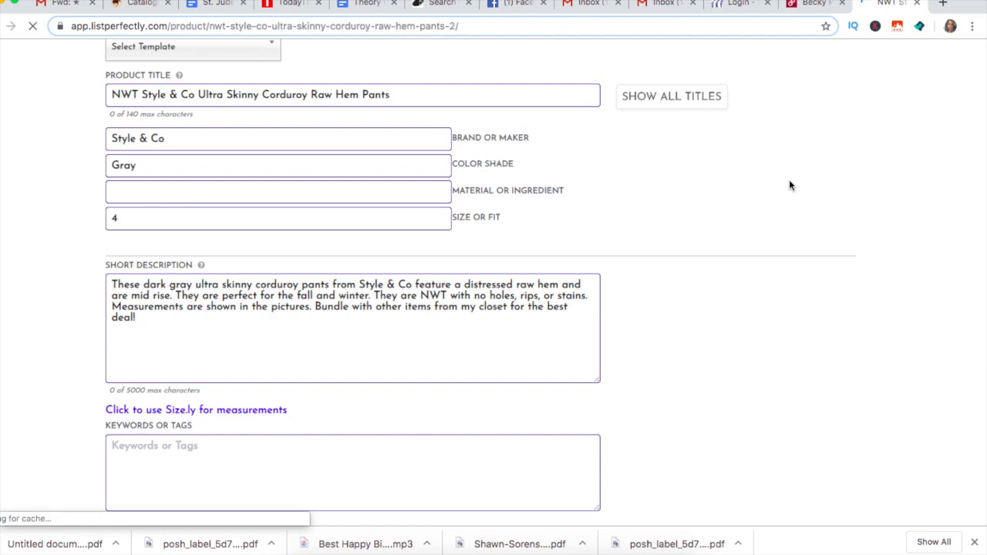
scroll(790, 185, down, 5)
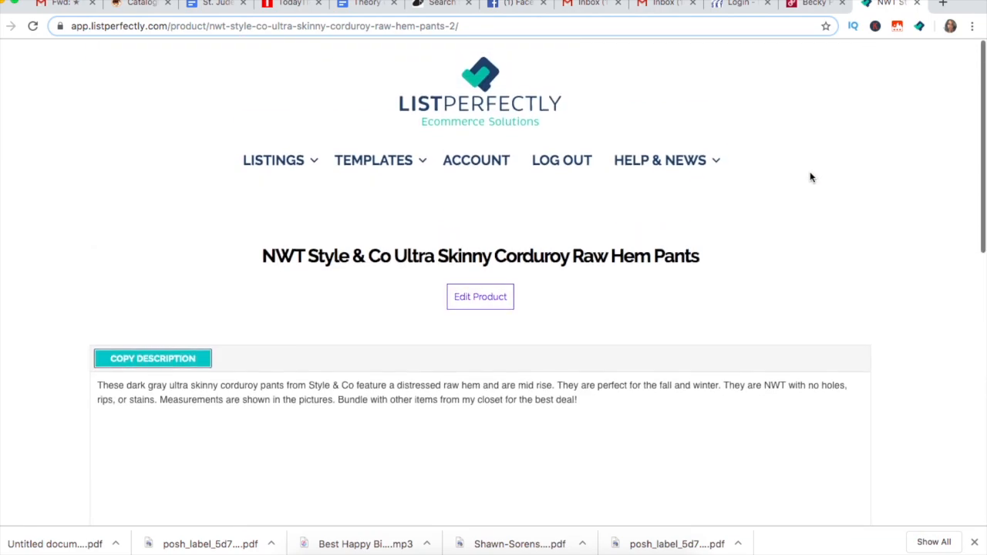
Step: Copy the corduroy pants listing from List Perfectly to Mercari and eBay
click(921, 28)
click(821, 155)
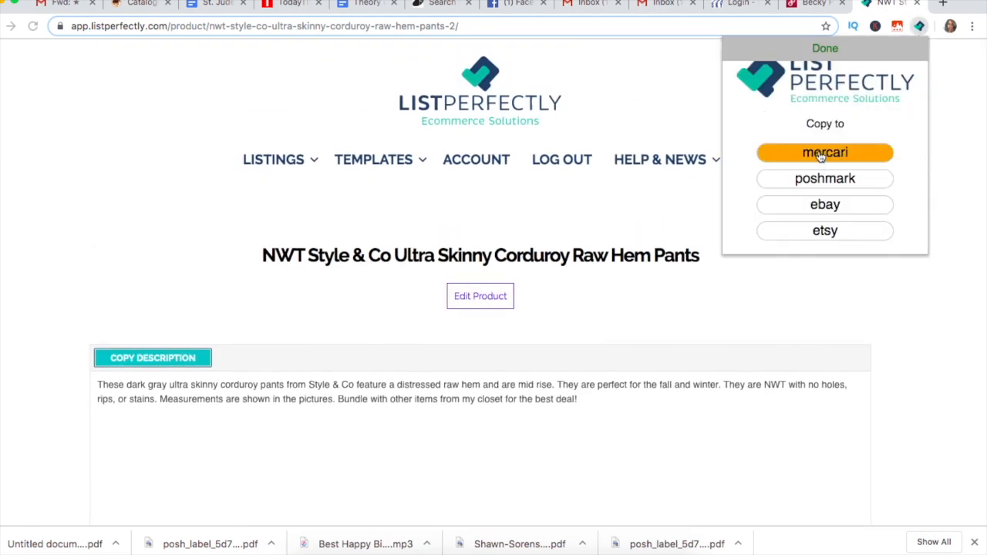
click(814, 7)
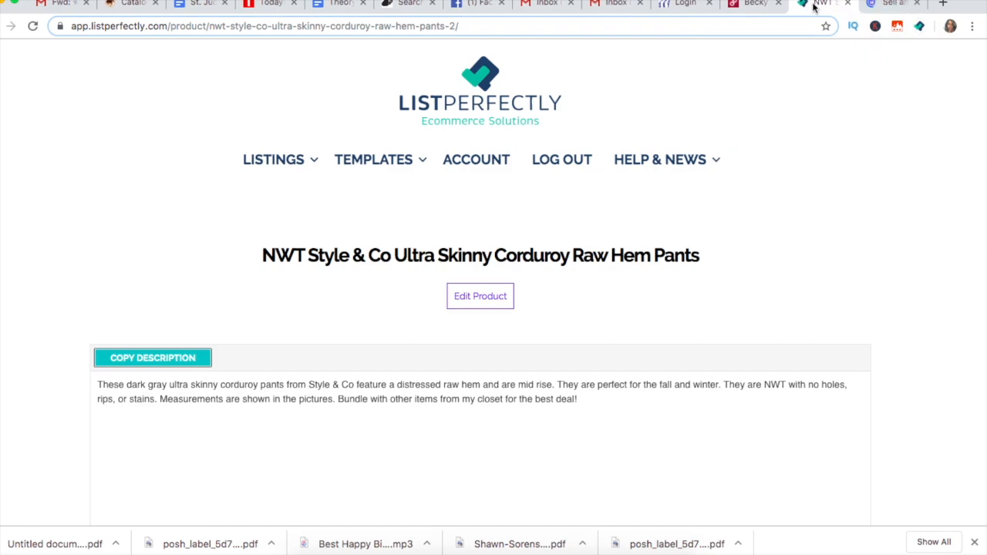
click(920, 27)
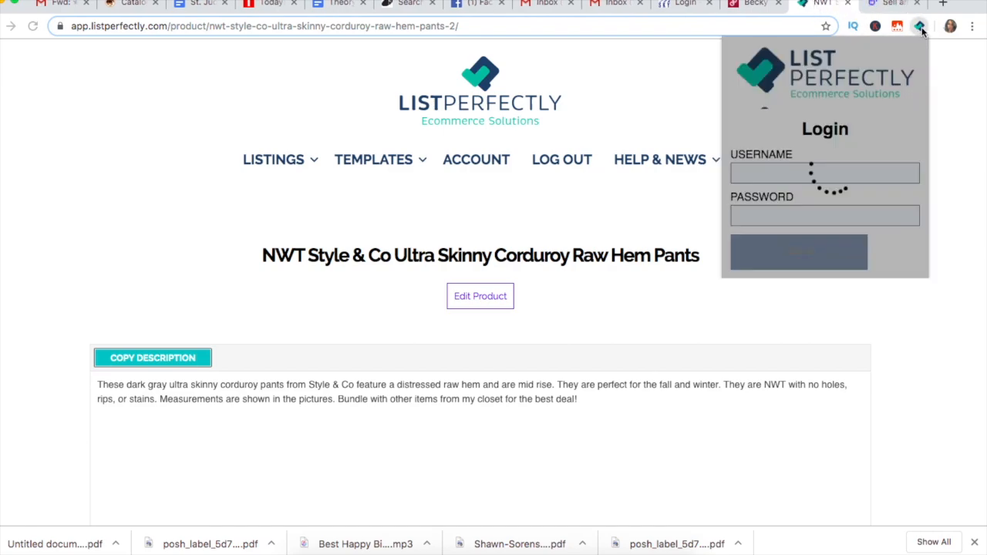
click(836, 207)
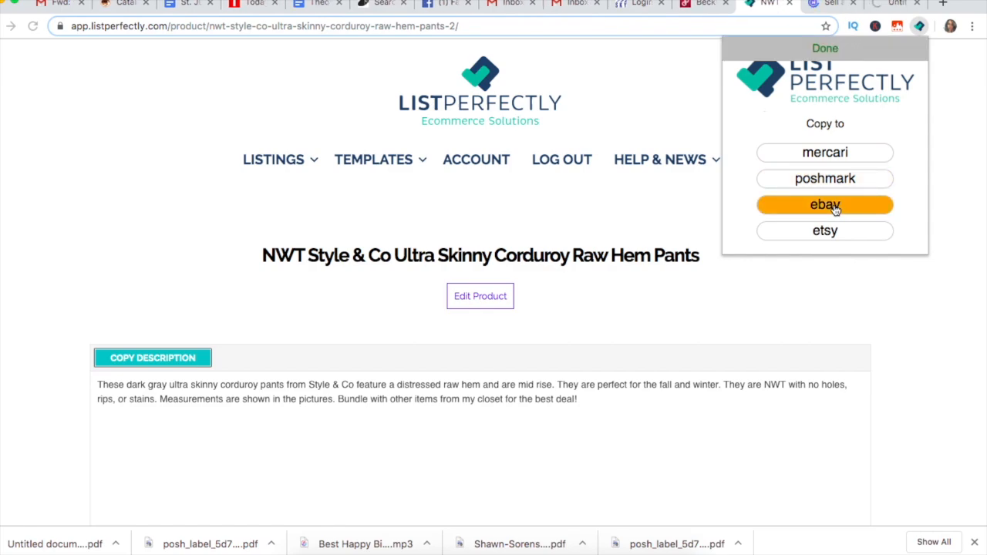
Step: Switch to the Mercari listing form and change the title to "NWT Style & Co Skinny Corduroy Pants"
click(822, 5)
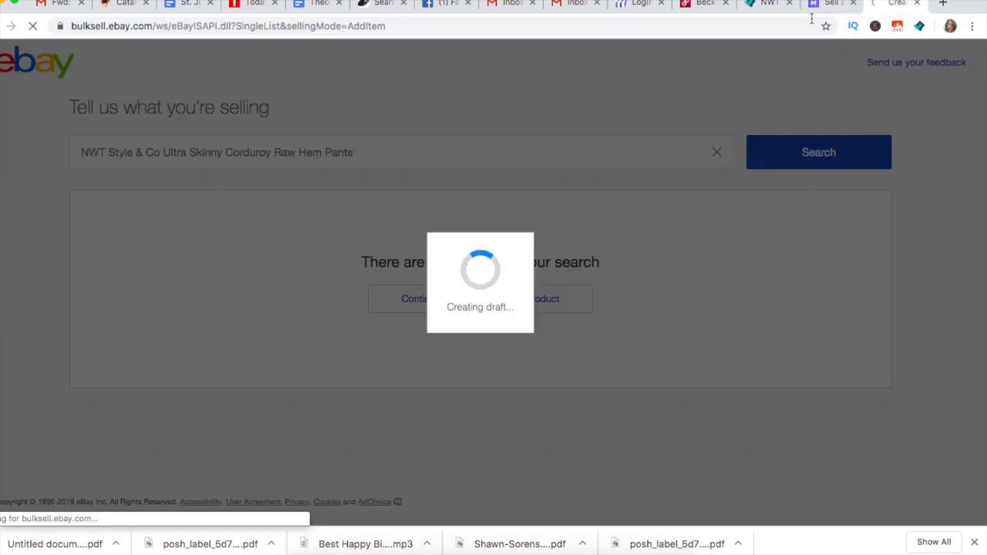
click(830, 4)
scroll(550, 323, down, 2)
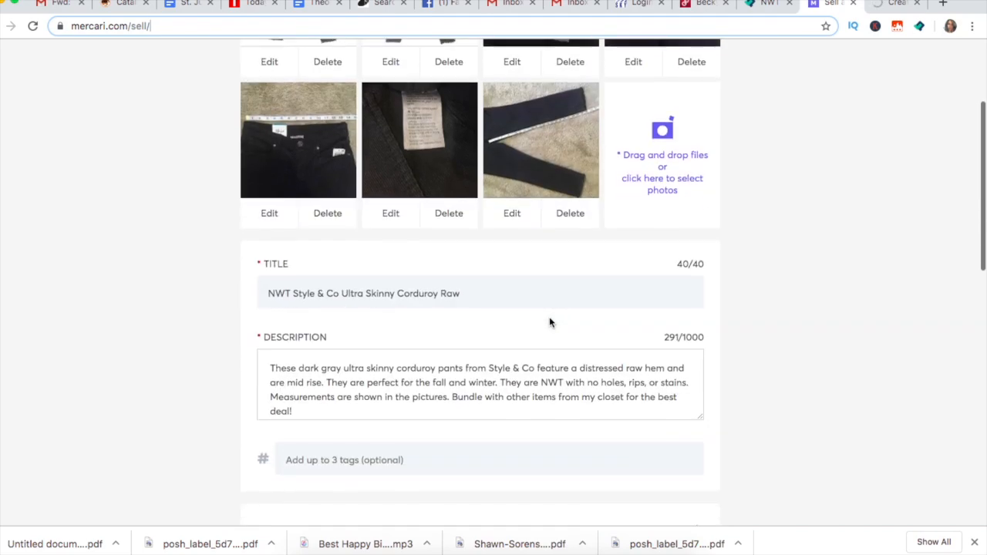
click(463, 293)
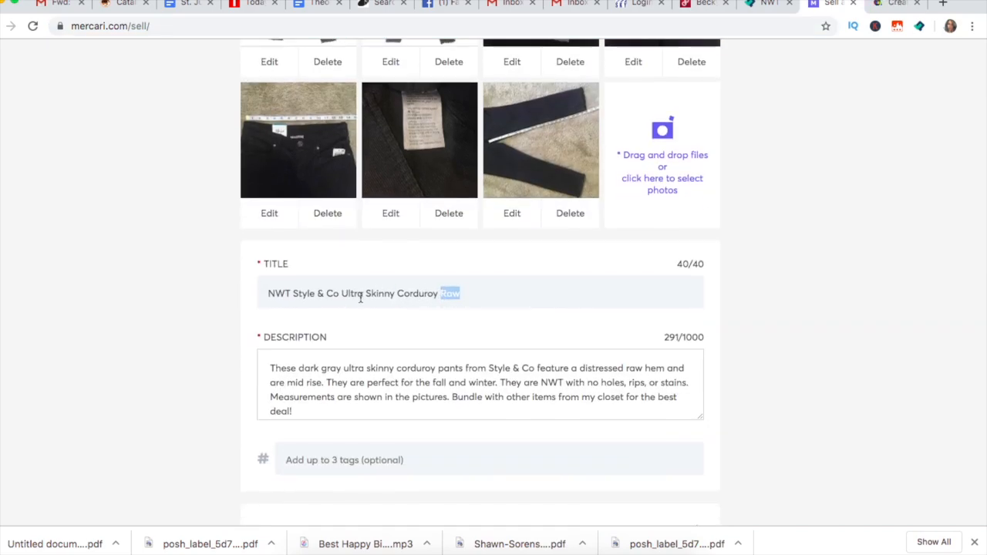
drag(341, 294, 355, 294)
key(BackSpace)
key(BackSpace)
drag(440, 299, 425, 296)
text(Pants)
Step: Check the pants' size in the Poshmark closet and append "4" to the Mercari title
scroll(437, 260, up, 3)
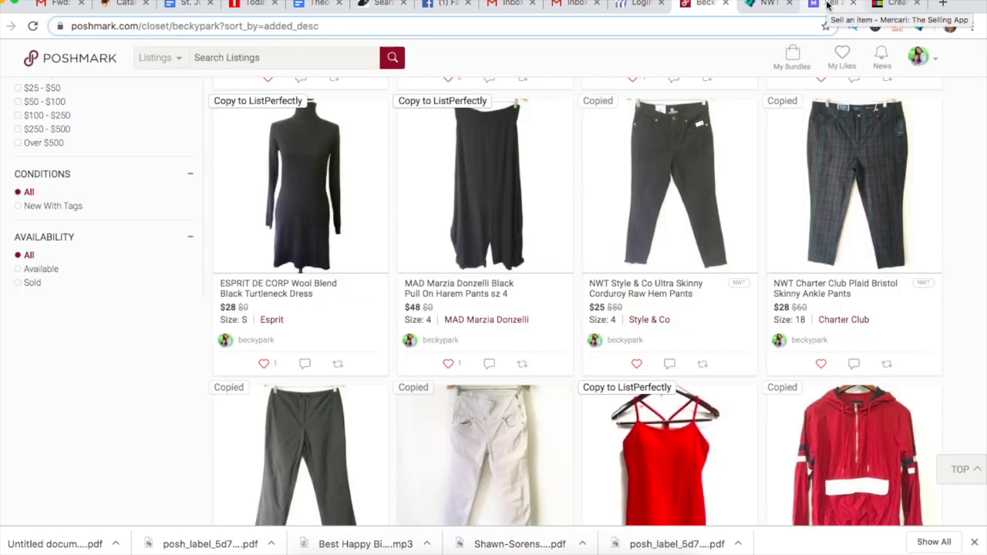
click(827, 6)
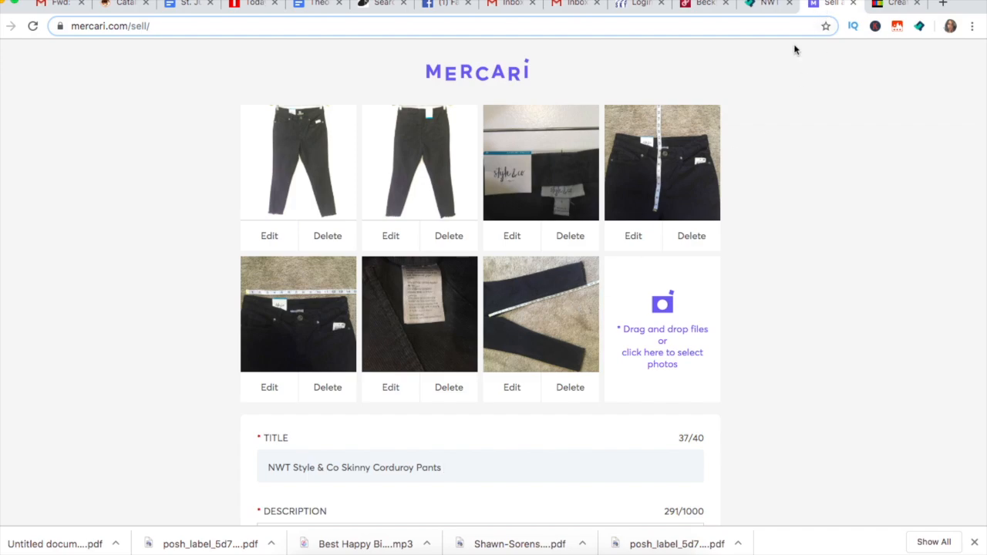
scroll(611, 343, down, 3)
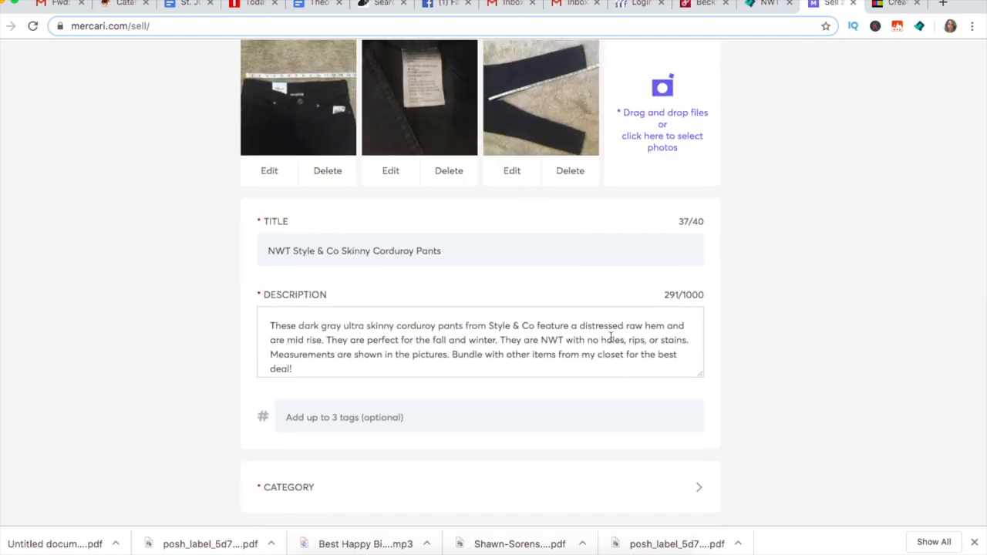
scroll(518, 404, down, 1)
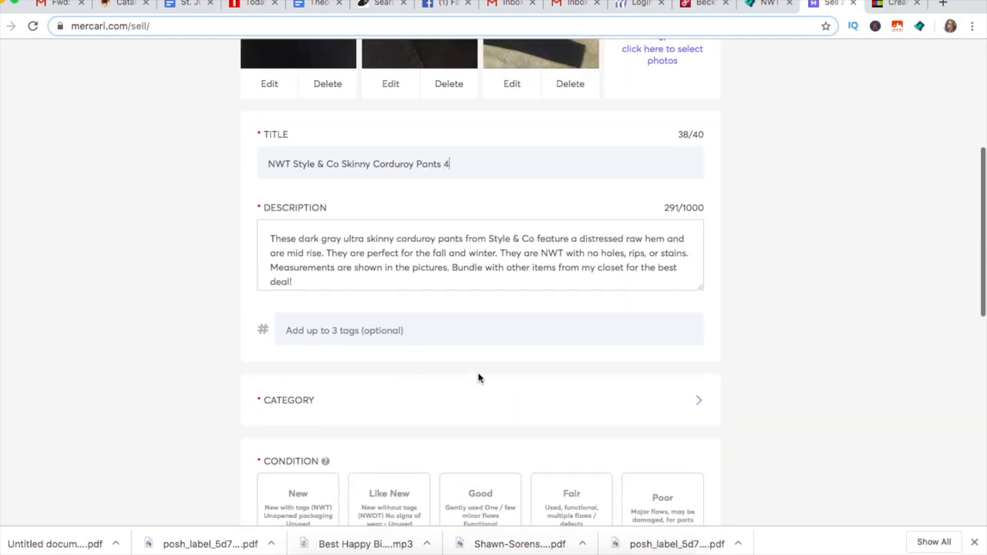
Step: Add the tags #styleandco, #corduroy and #rawhem to the Mercari listing
click(441, 331)
text(s)
text(tyleandco #macy)
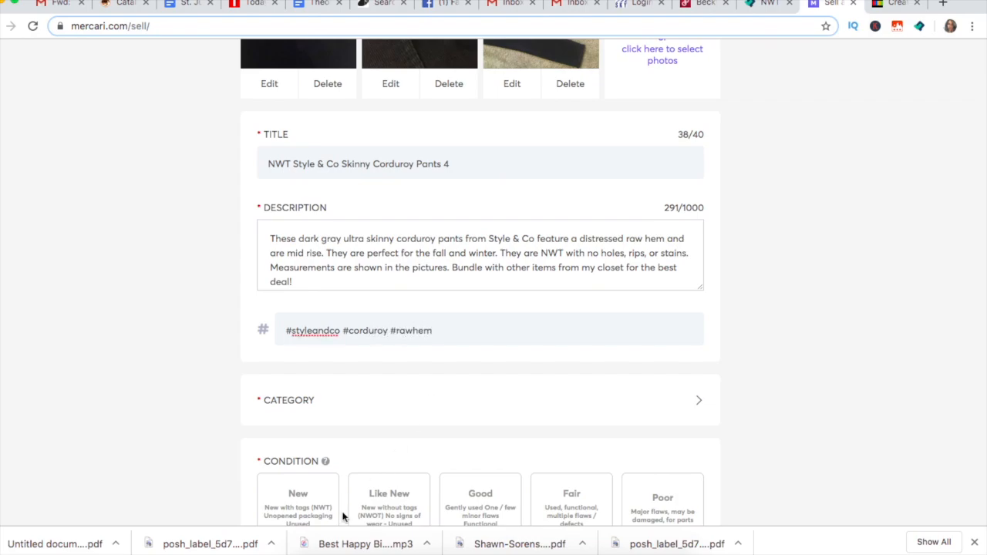
Step: Set the pants' category to Corduroys under Women > Pants and the size to S (4-6)
click(358, 405)
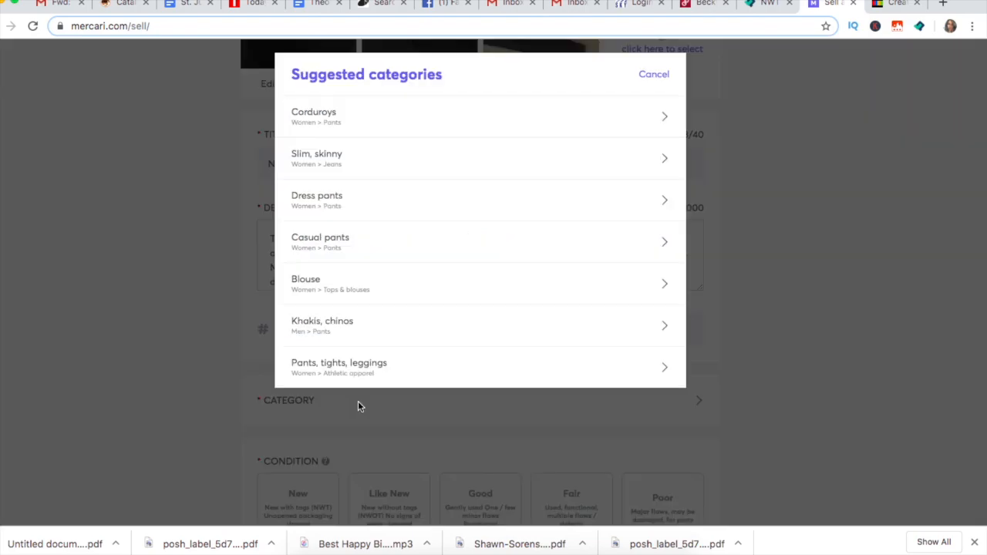
click(345, 126)
scroll(337, 324, down, 3)
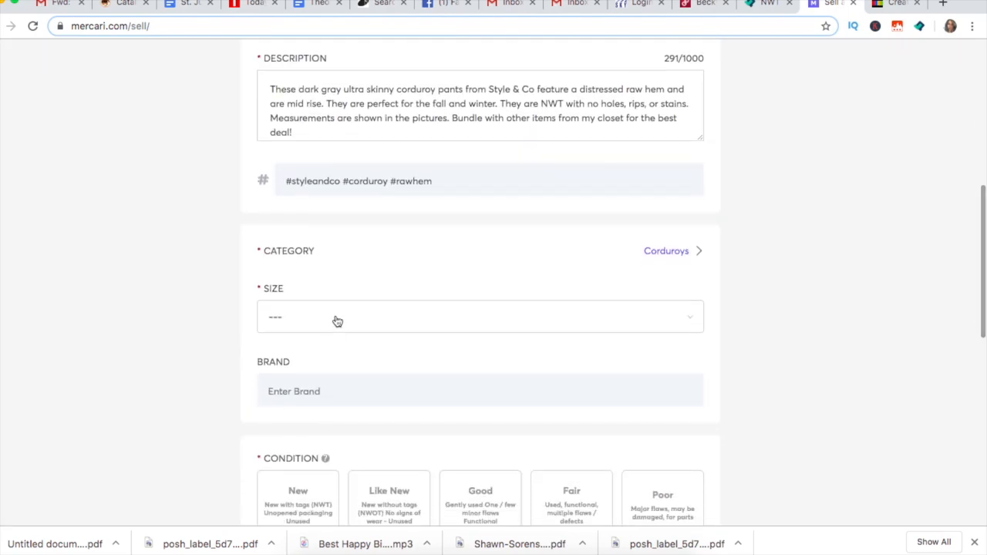
click(335, 318)
click(307, 360)
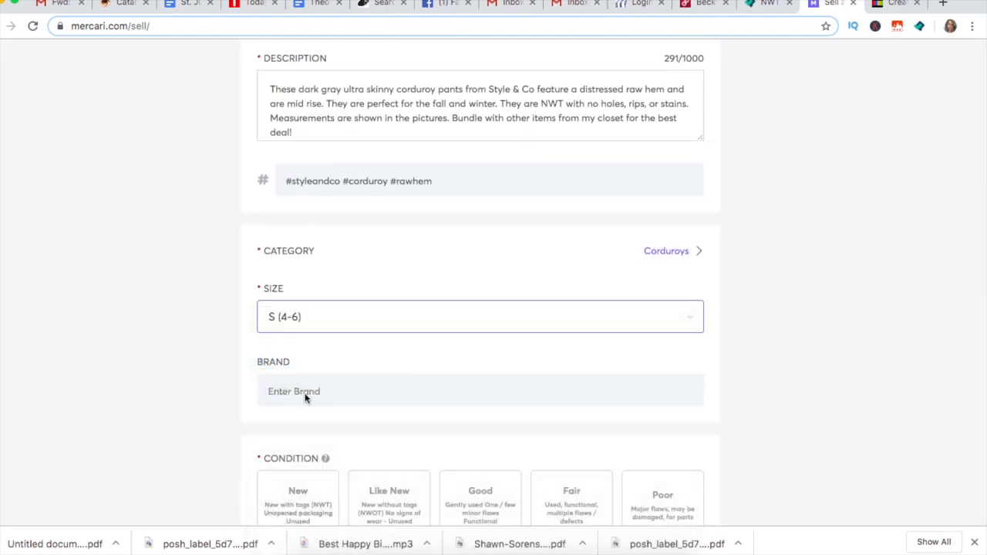
Step: Set the brand of the pants to Style & Co
click(306, 397)
click(351, 112)
scroll(338, 269, down, 2)
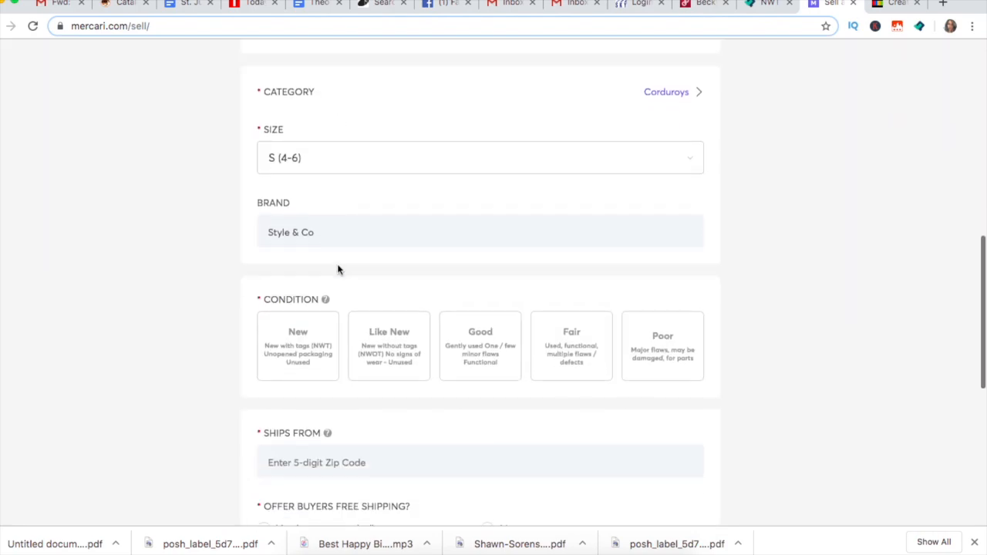
Step: Set the pants' condition to New and enter the ship-from ZIP code in the Mercari listing
click(307, 337)
click(334, 461)
text(61822)
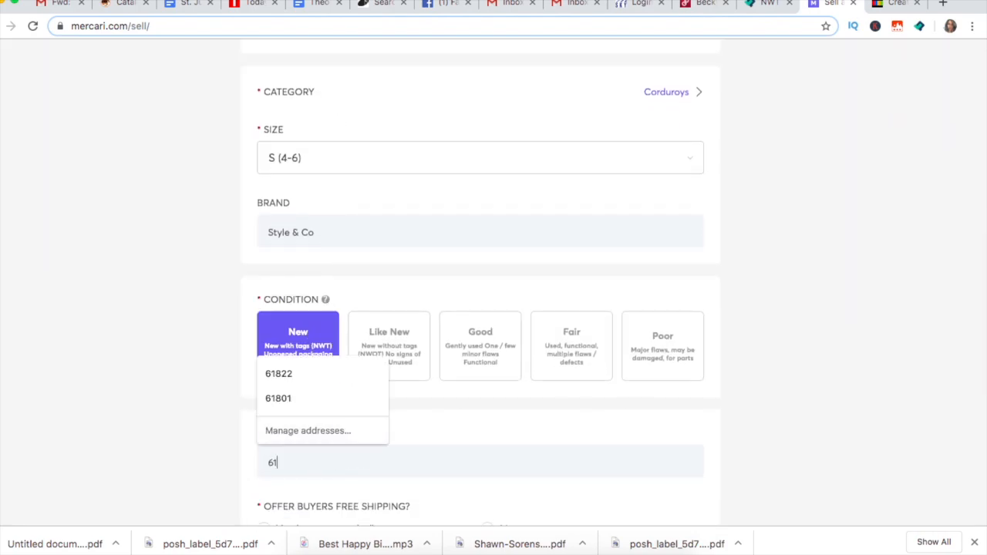
click(218, 457)
scroll(216, 451, down, 4)
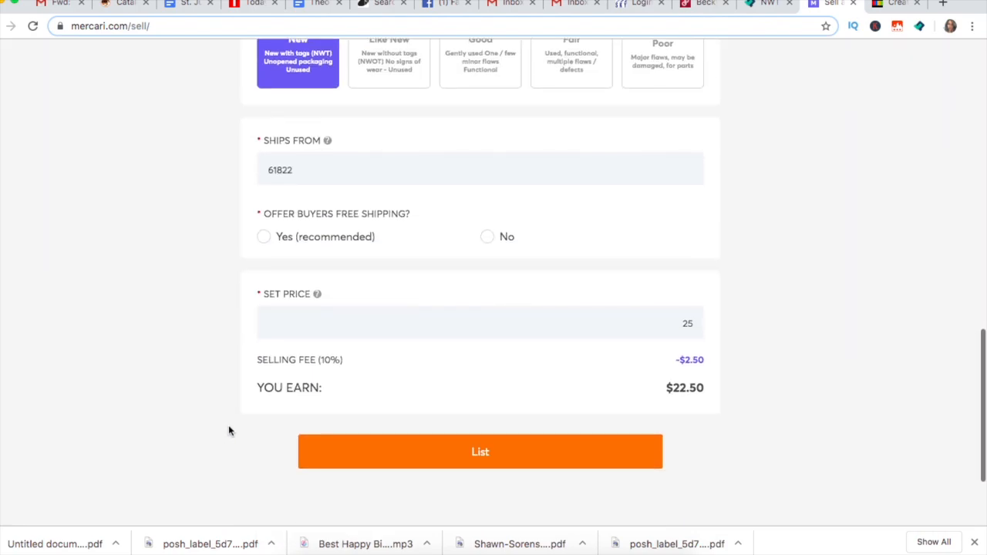
Step: Offer buyers free shipping with the Ship on your own option and save the shipping choice
click(266, 237)
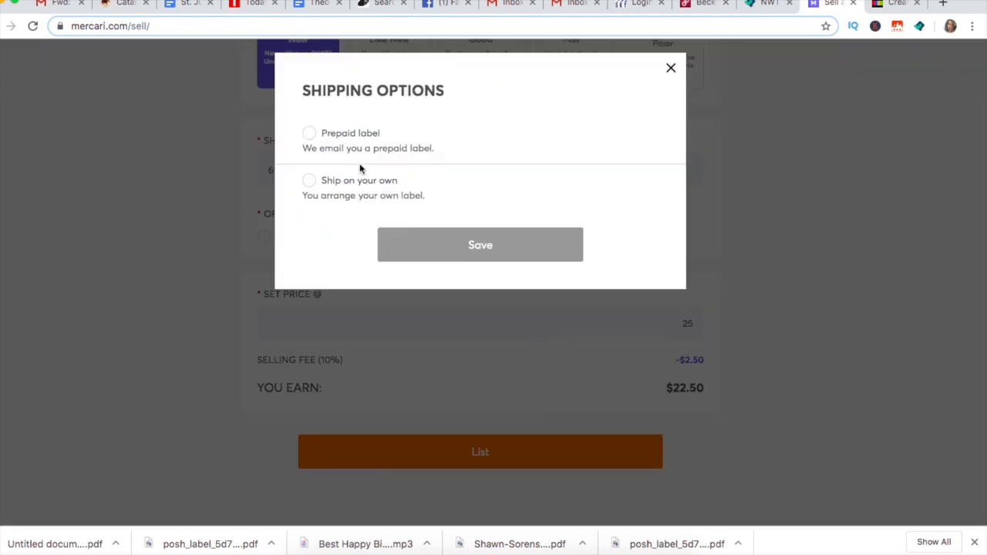
click(309, 180)
click(456, 244)
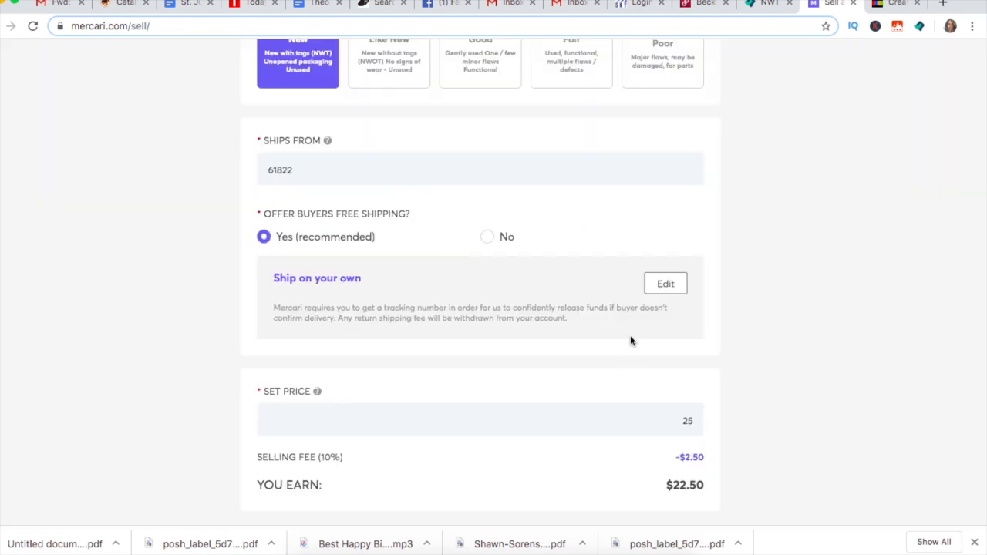
Step: Publish the pants listing on Mercari and close its page, leaving the site
scroll(625, 347, down, 3)
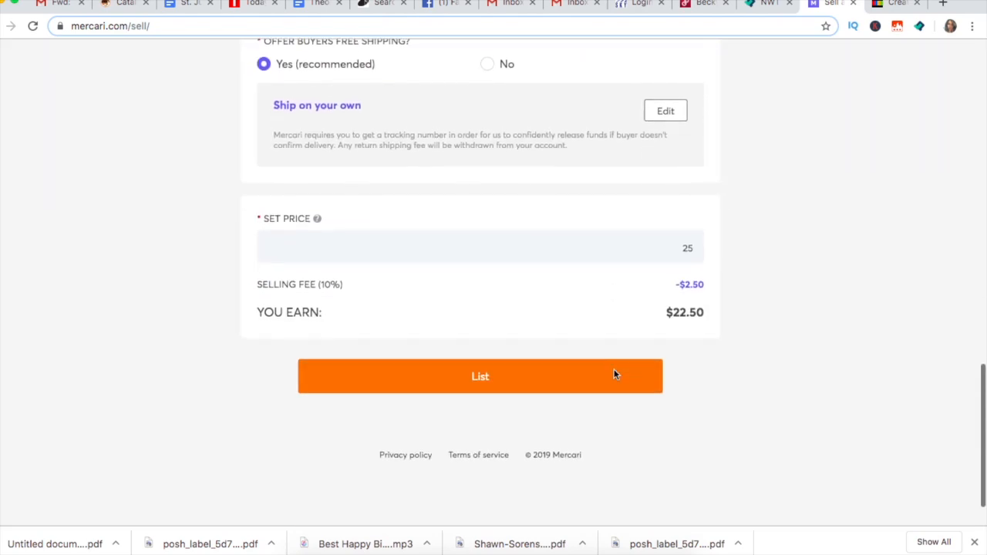
click(573, 375)
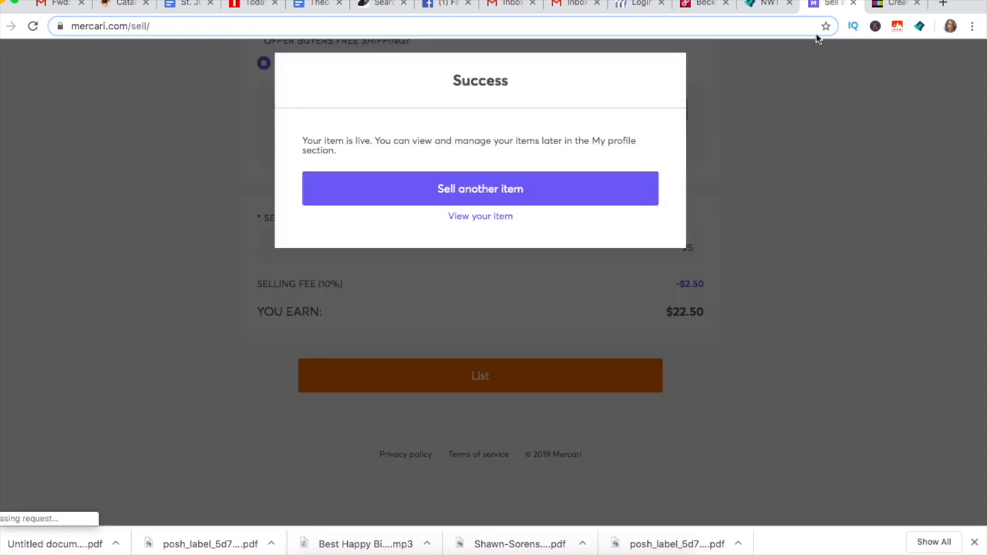
click(854, 4)
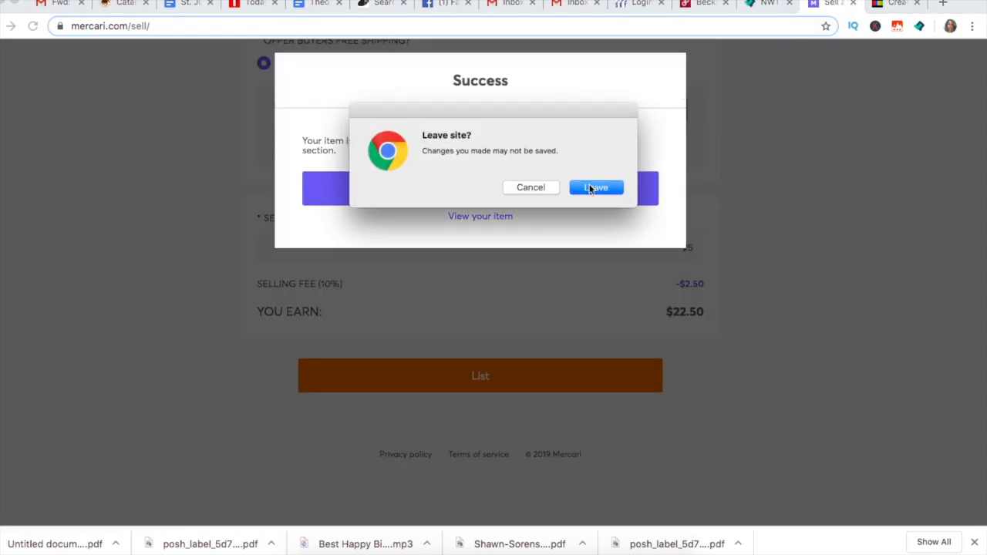
click(594, 187)
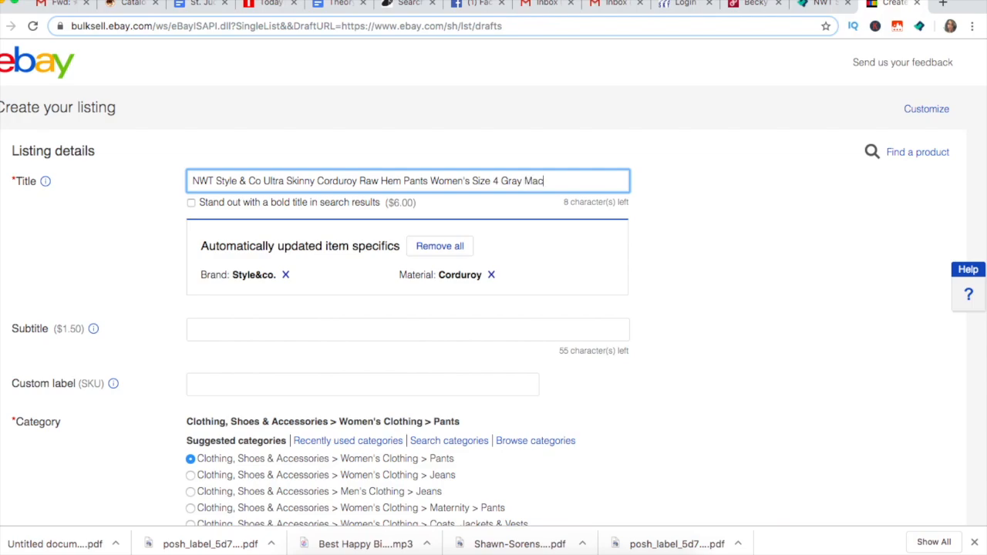
Step: Set the pants' condition to New with tags in the eBay listing
scroll(398, 260, down, 5)
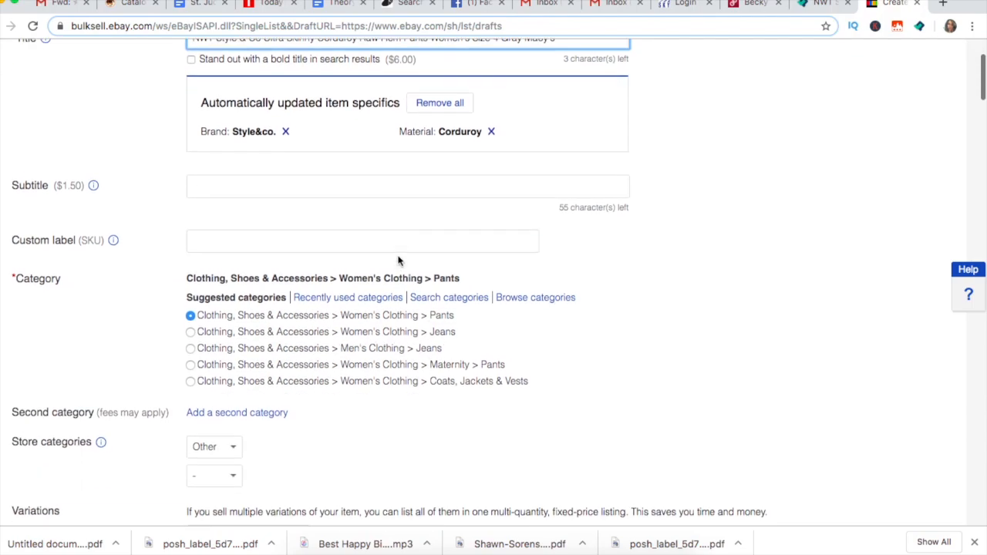
scroll(399, 261, down, 7)
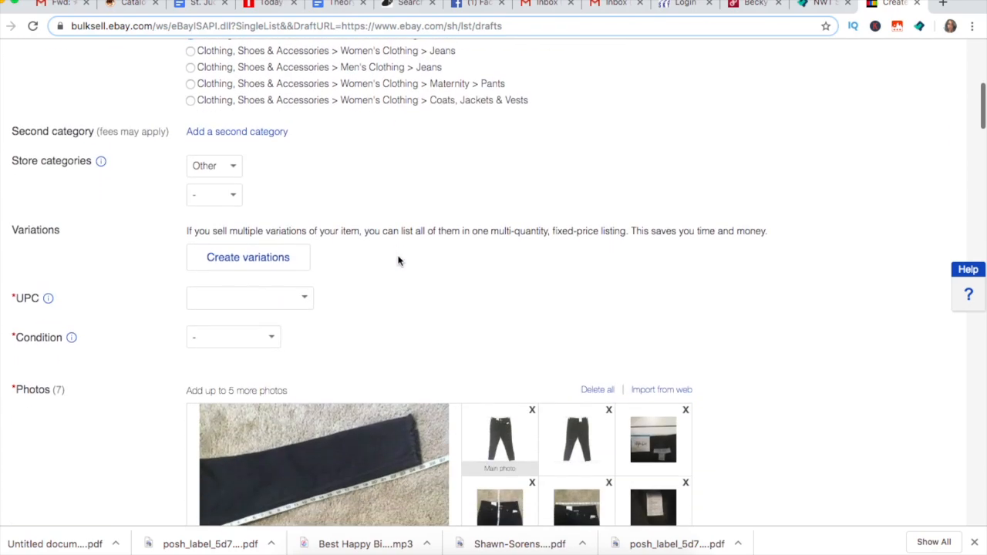
click(270, 345)
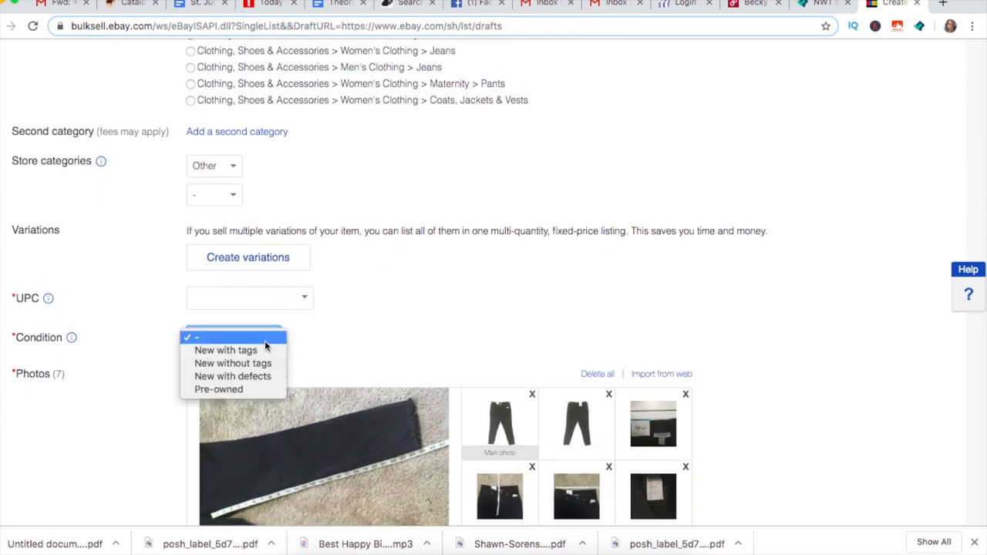
click(263, 348)
Step: Replace the brand in the required item specifics with Style & Co
scroll(354, 350, down, 7)
scroll(354, 349, down, 9)
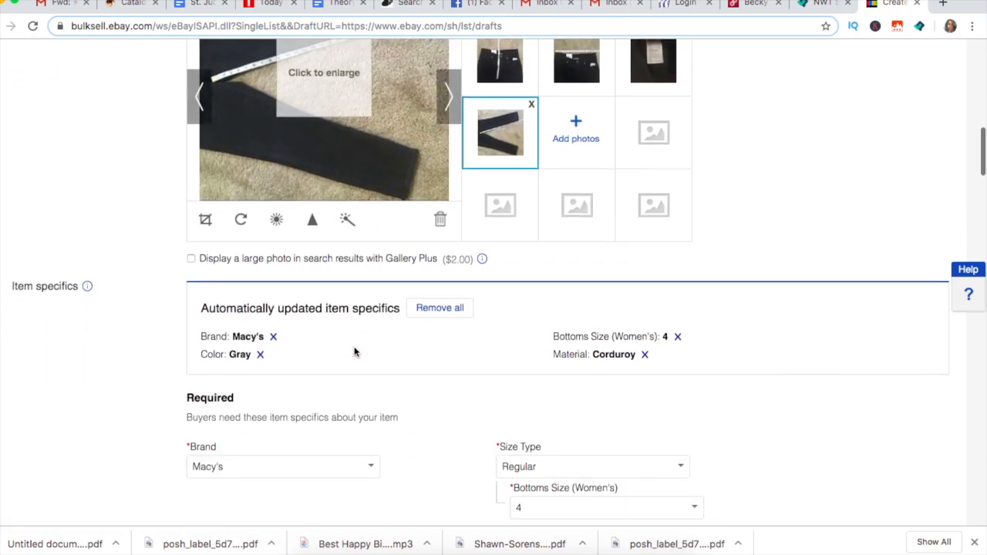
scroll(354, 347, down, 4)
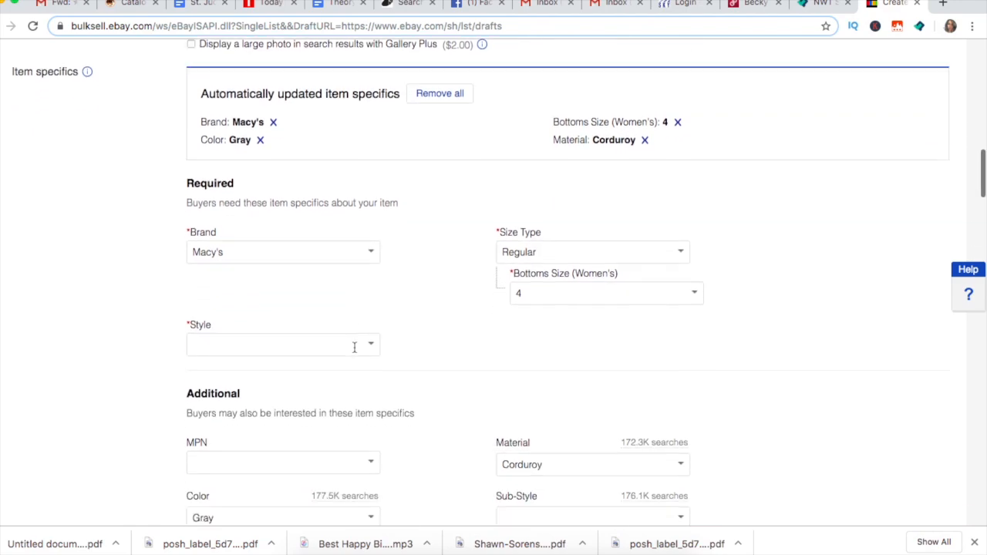
click(331, 178)
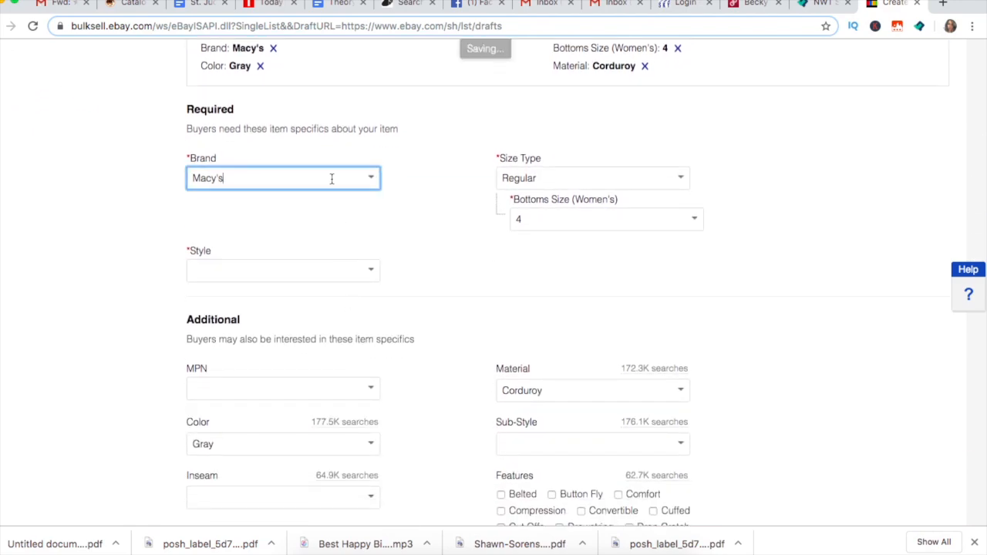
double_click(331, 178)
text(Style )
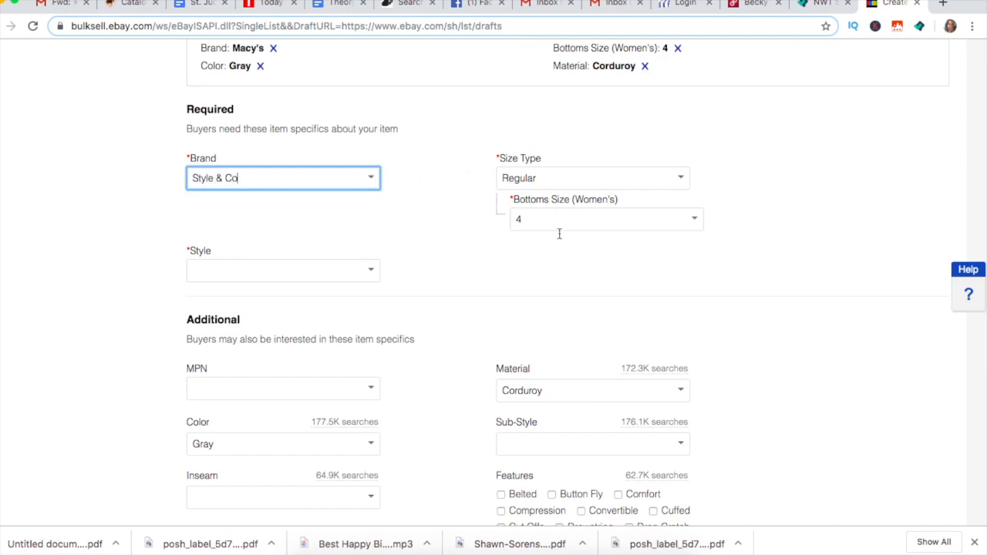
text(& Co)
Step: Set the pants' style to Skinny & Slim in the required item specifics
scroll(505, 275, down, 3)
click(371, 155)
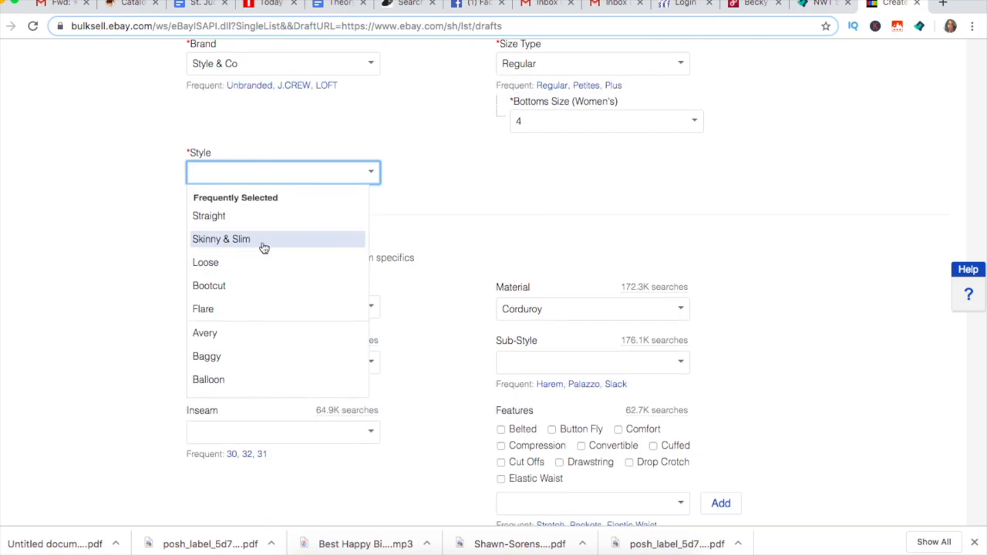
click(264, 247)
Step: Add Zipper Closure to the pants' features in the additional item specifics
scroll(376, 205, down, 3)
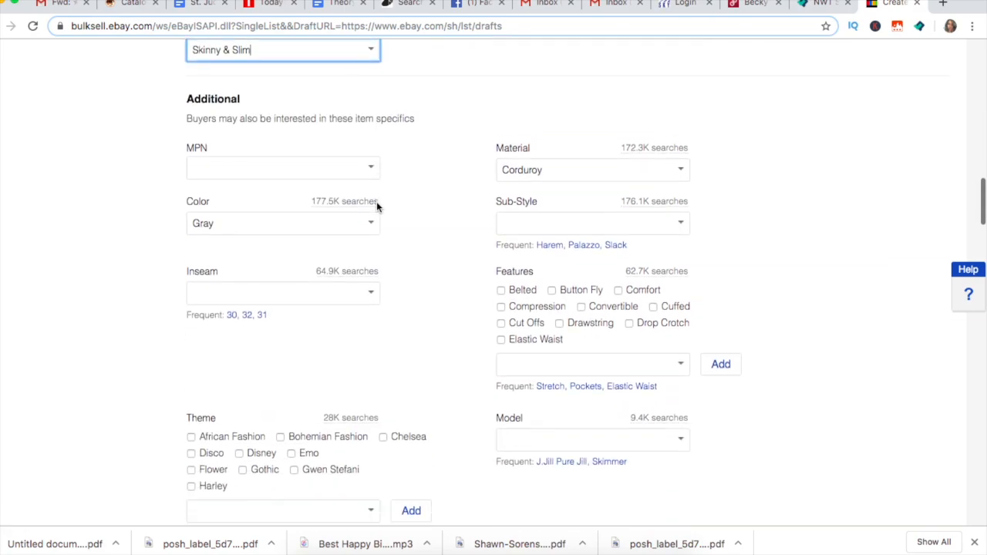
scroll(448, 233, down, 3)
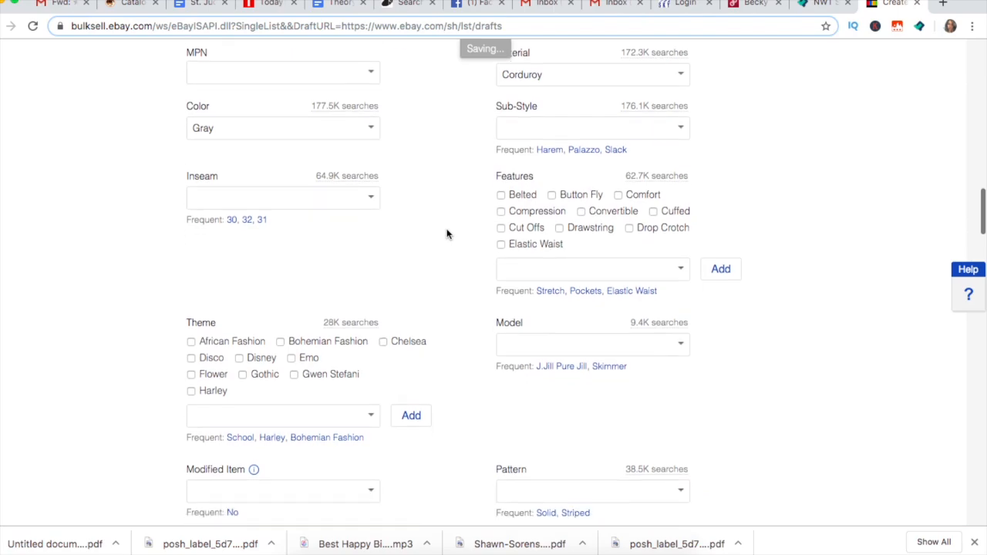
scroll(448, 234, down, 1)
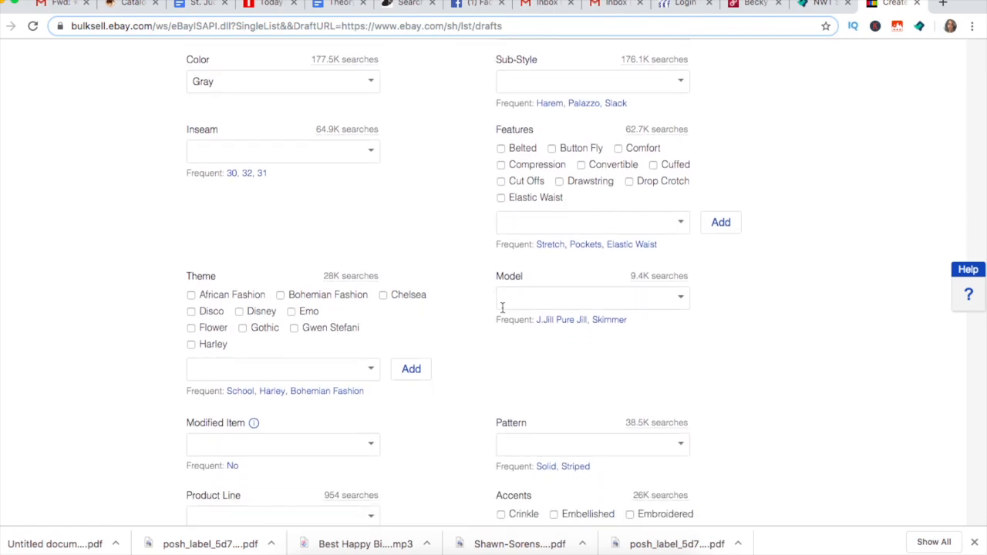
scroll(502, 309, down, 1)
click(682, 217)
scroll(579, 342, down, 4)
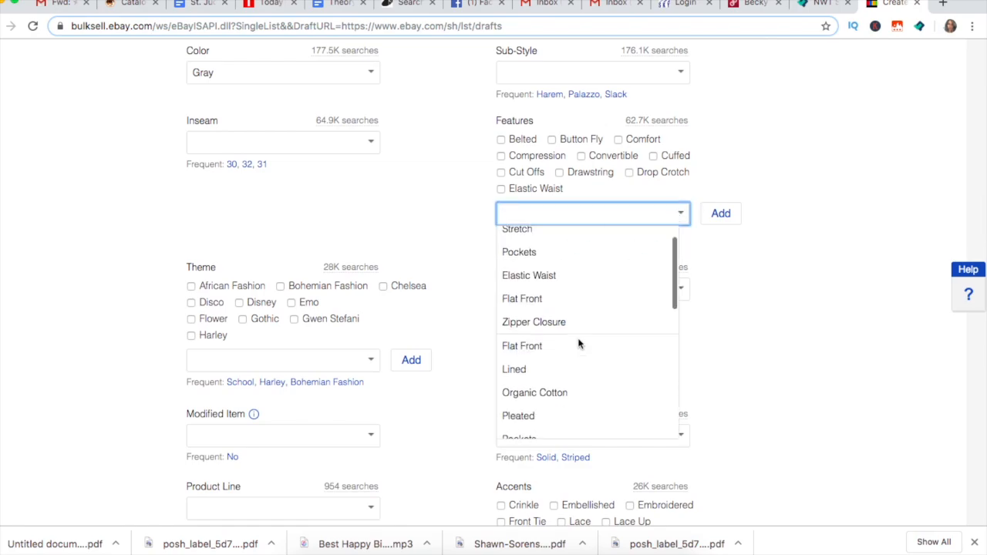
scroll(581, 344, down, 3)
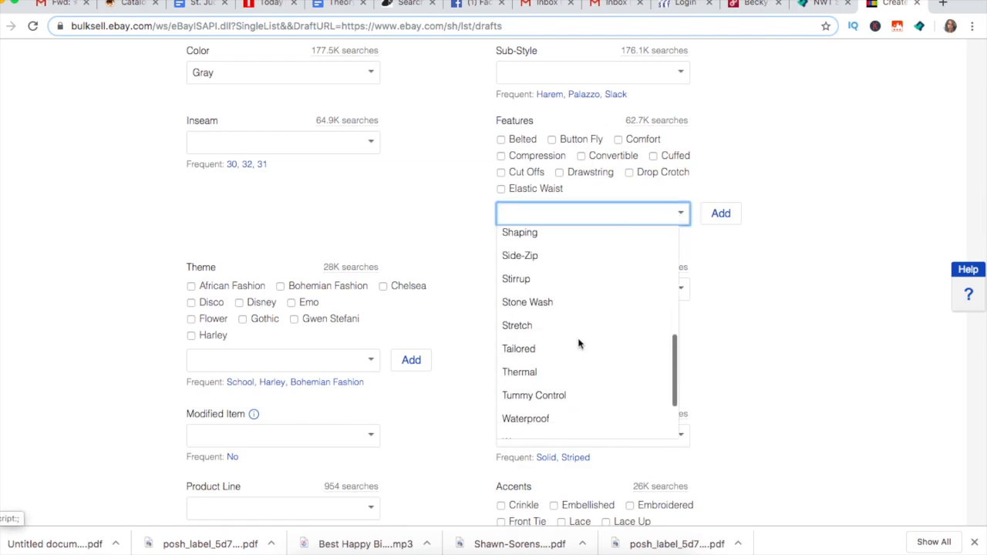
scroll(580, 345, down, 2)
scroll(580, 345, down, 1)
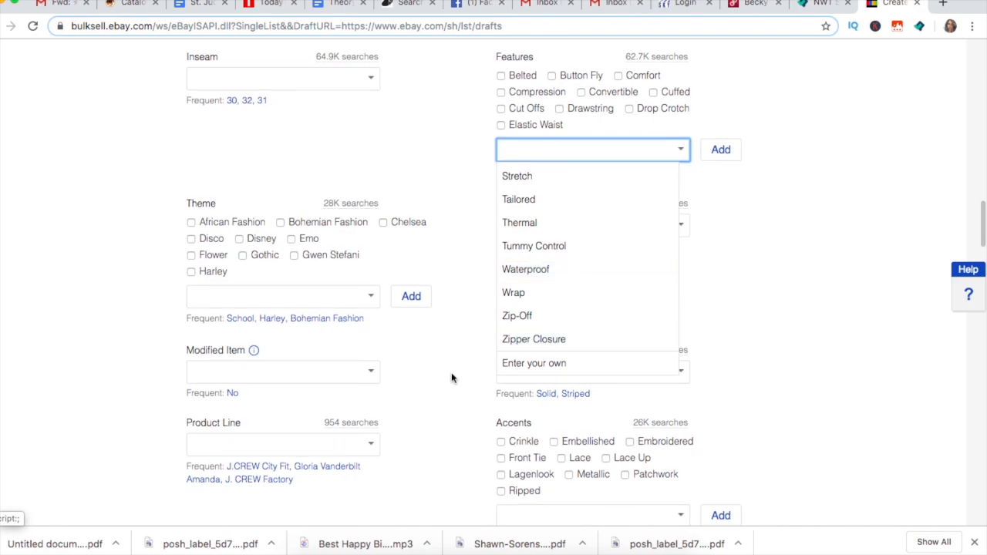
click(511, 347)
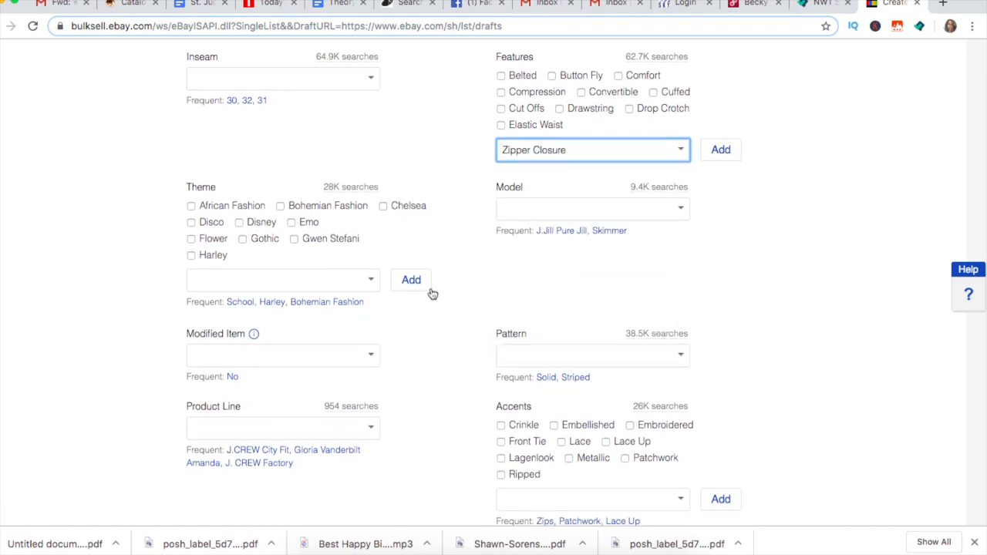
click(721, 152)
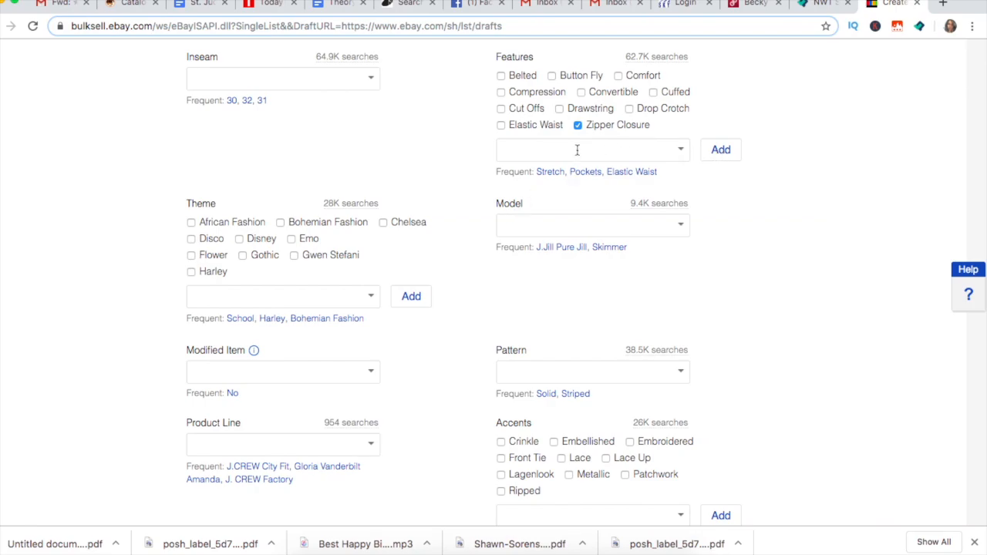
Step: Open the Style & Co corduroy pants listing in the Poshmark closet and examine the fabric label photo
click(746, 6)
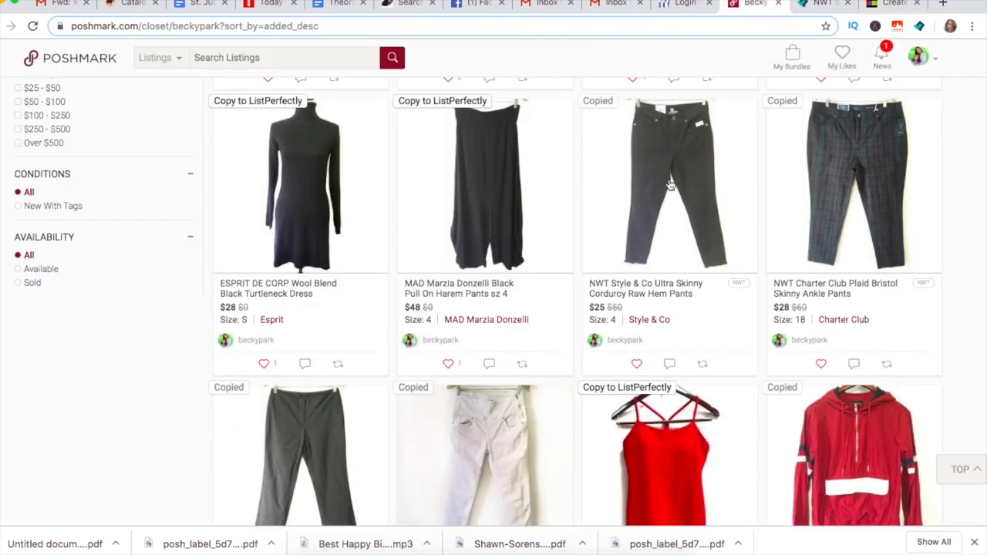
click(658, 186)
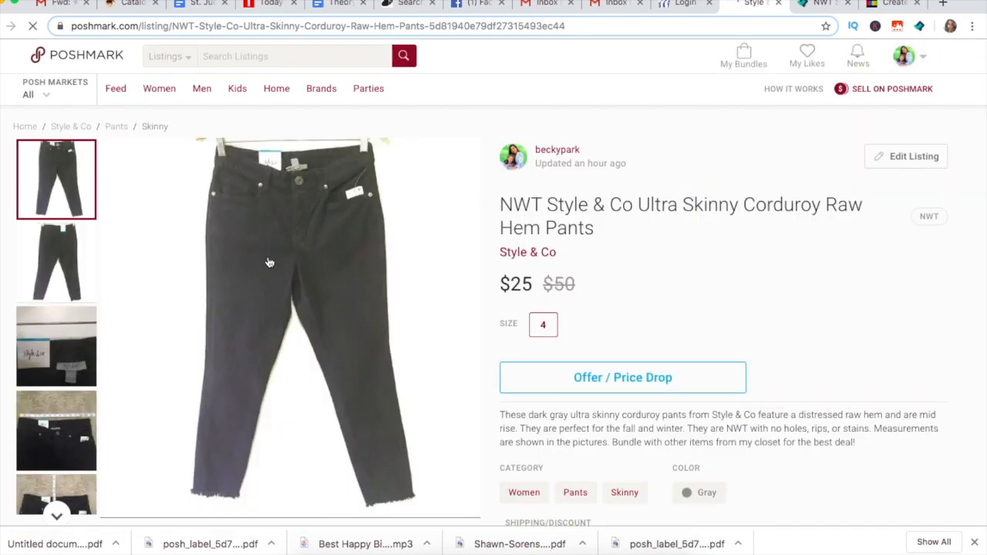
scroll(71, 413, down, 3)
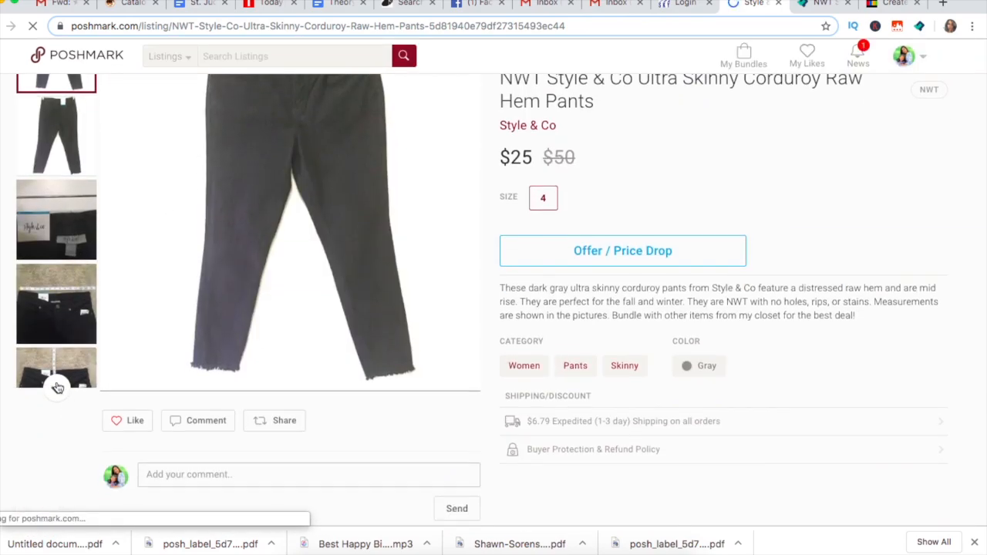
scroll(80, 332, down, 3)
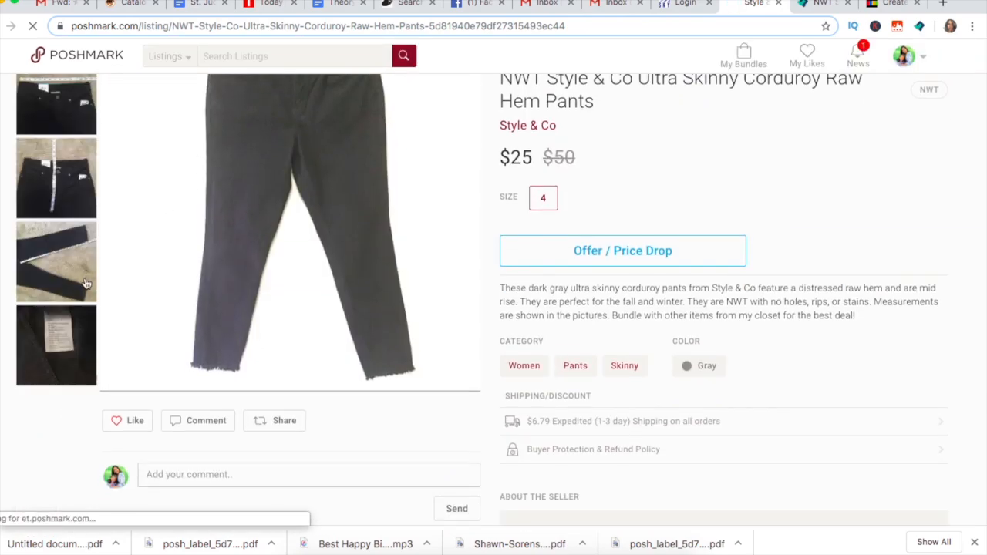
click(71, 334)
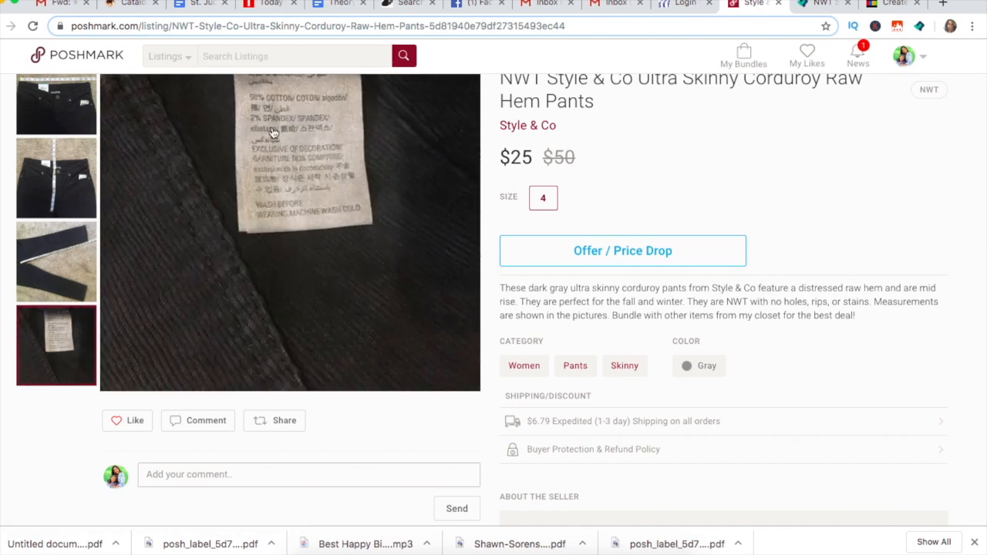
Step: Return to the eBay listing and add Stretch to the pants' features
click(887, 4)
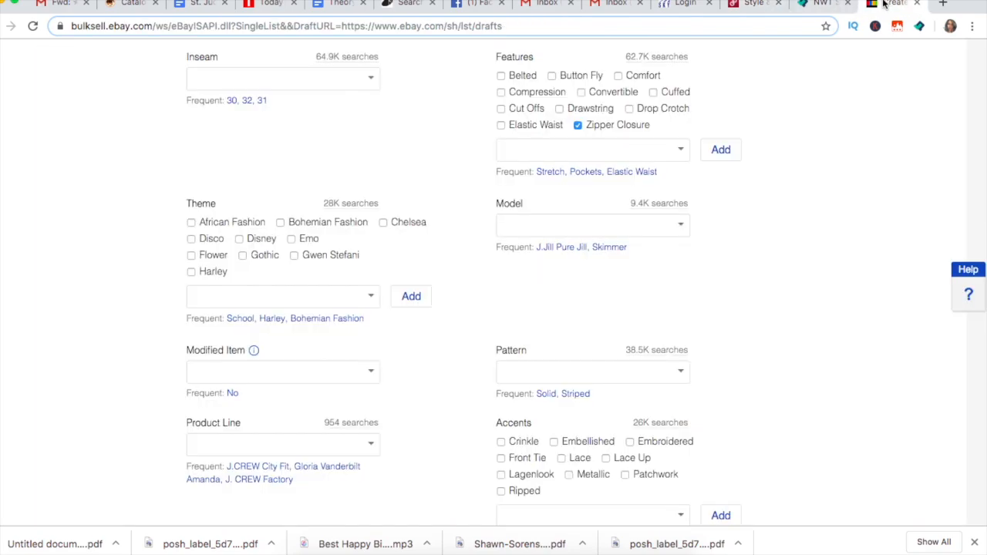
click(639, 150)
text(stretch)
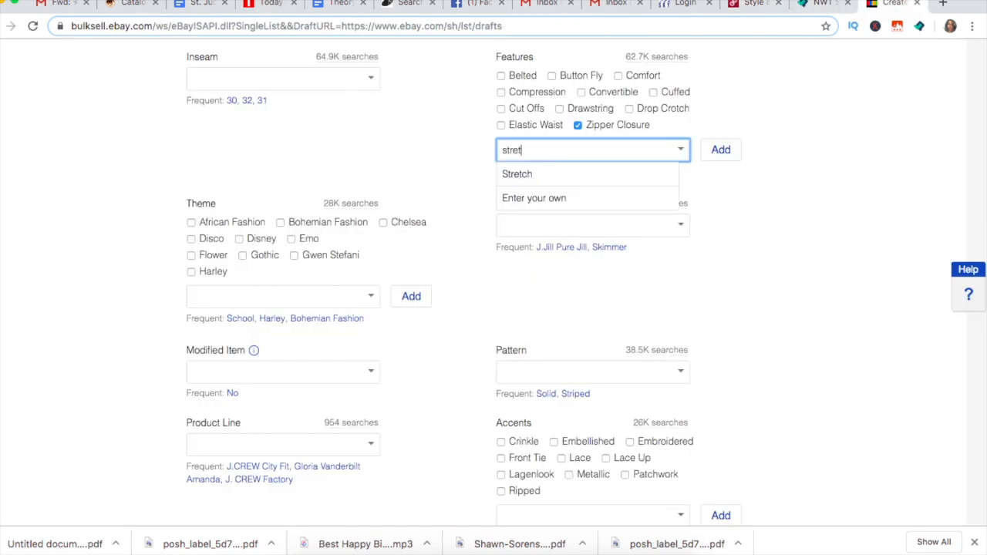
click(553, 175)
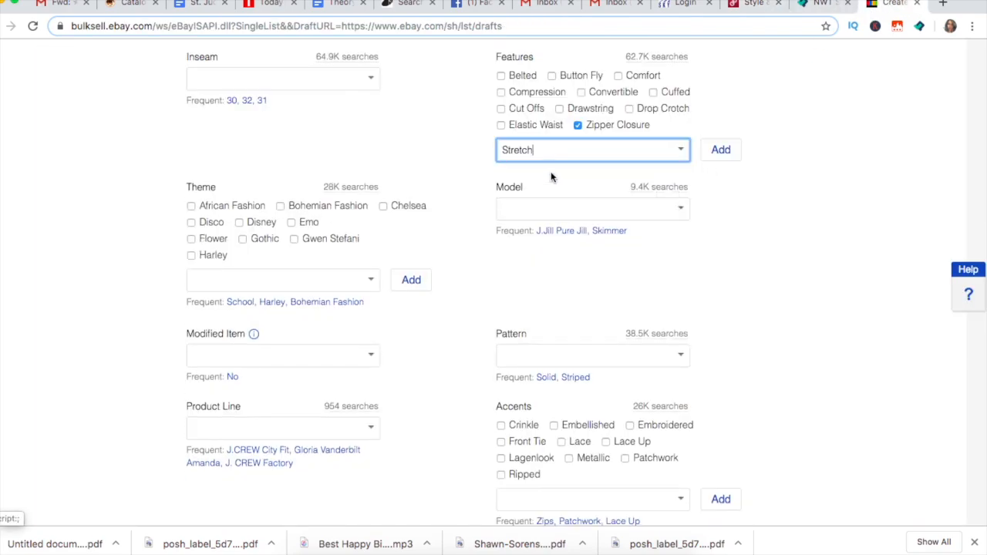
click(717, 156)
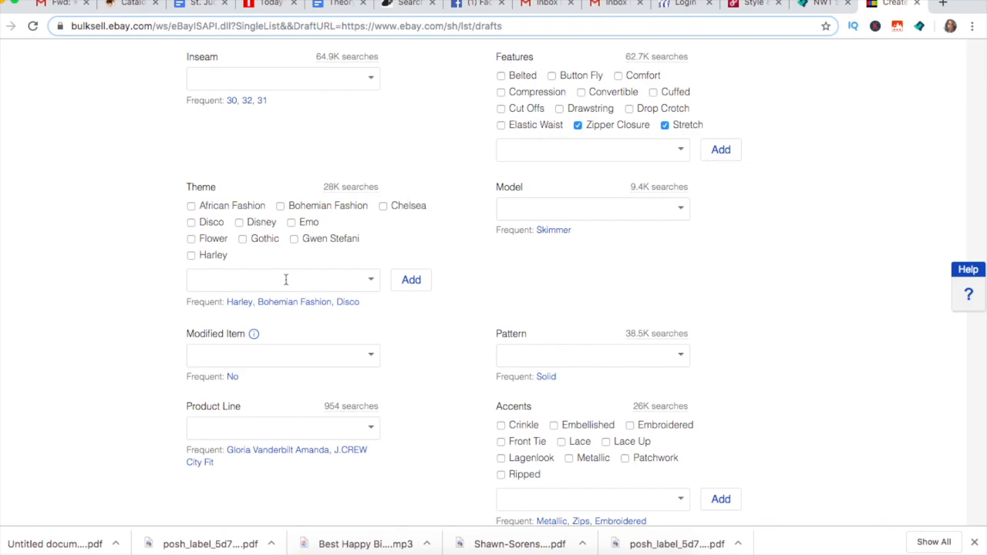
Step: Add Raw Hem to the pants' accents in the additional item specifics
scroll(314, 332, down, 3)
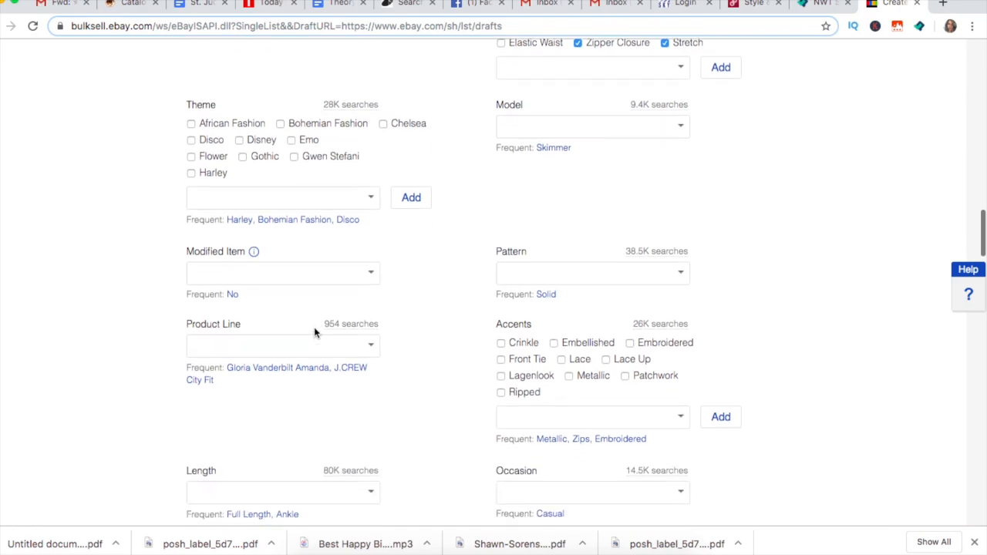
scroll(314, 329, down, 2)
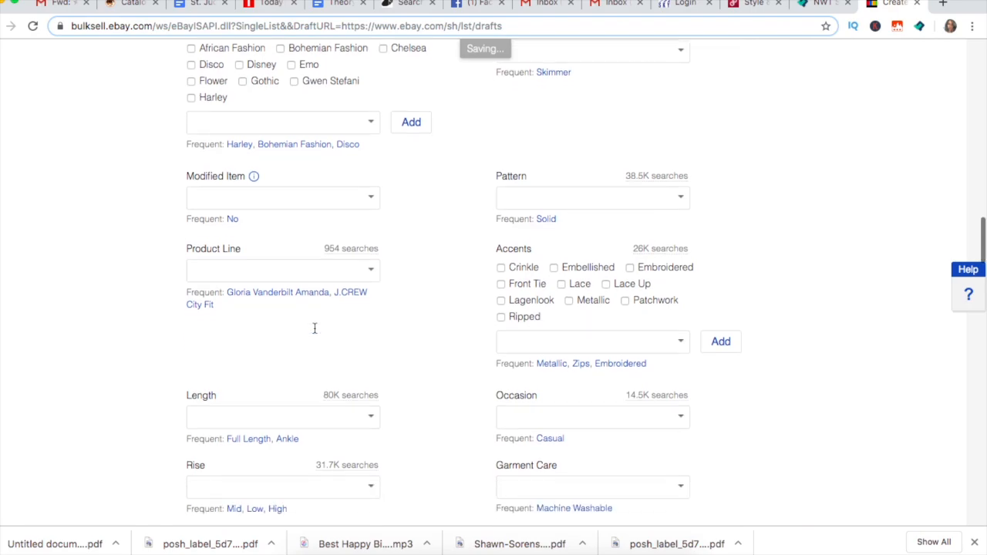
scroll(559, 322, down, 1)
click(637, 300)
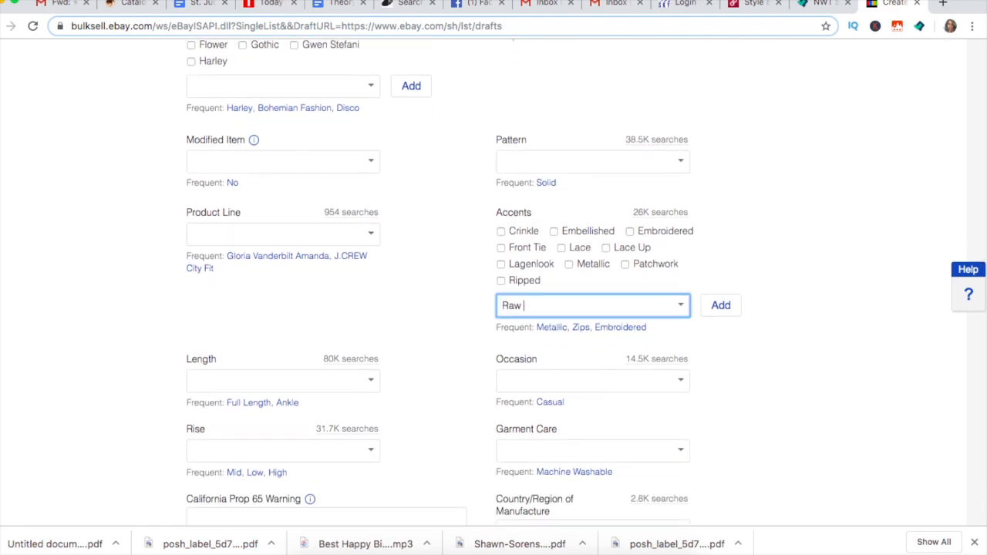
click(725, 306)
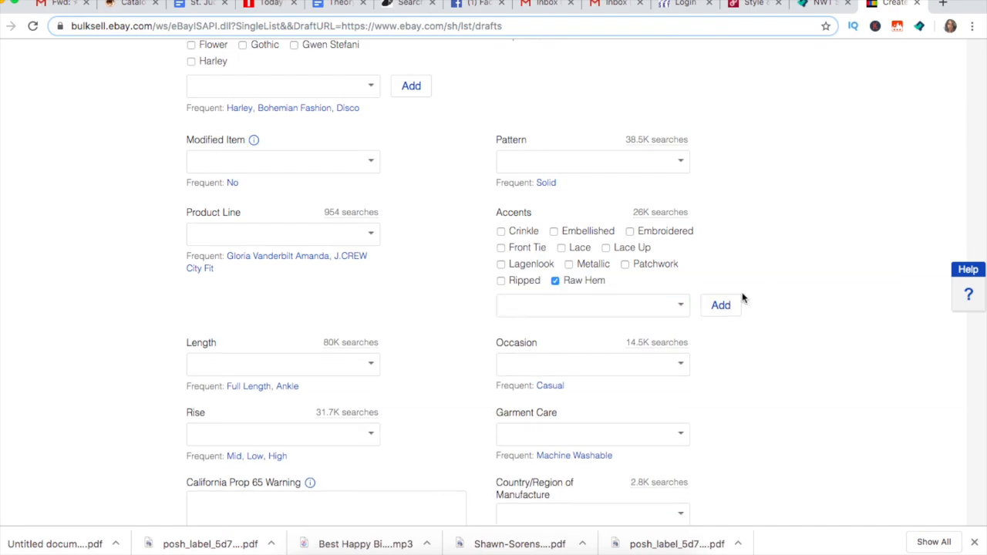
Step: Choose a garment care option for the pants in the additional item specifics
scroll(503, 251, down, 2)
scroll(504, 251, down, 3)
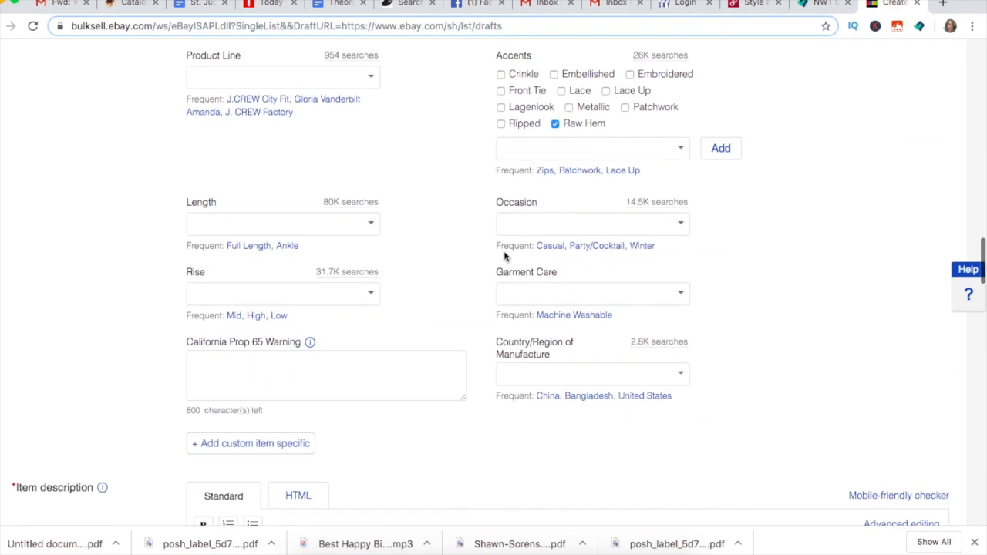
scroll(504, 250, down, 1)
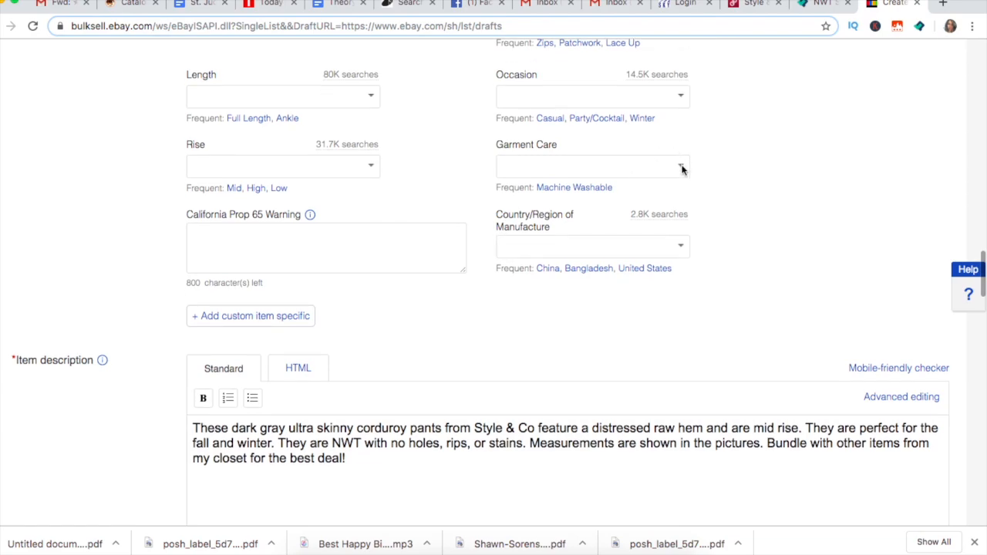
click(630, 171)
click(562, 210)
Step: Lower the Buy It Now price in the selling details to just under $25
scroll(467, 331, down, 8)
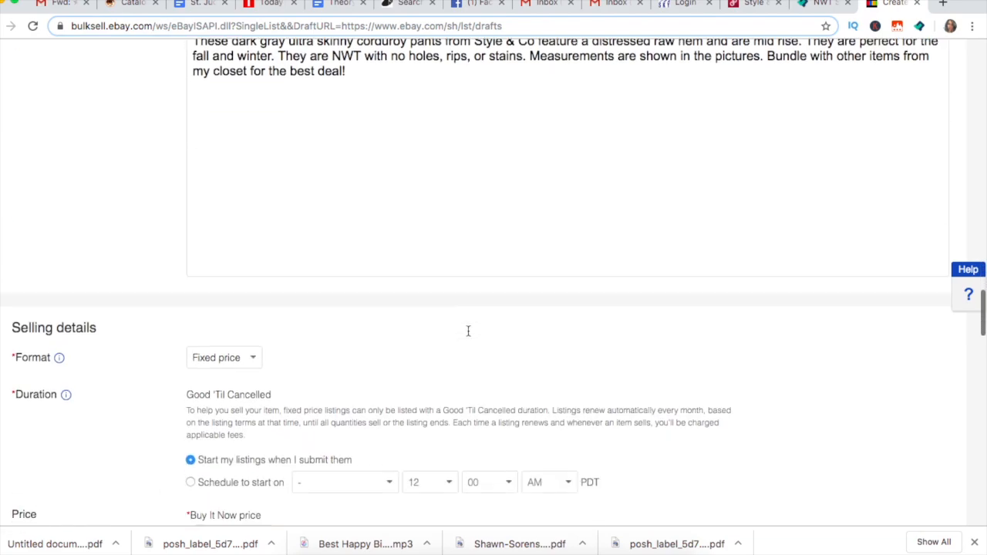
scroll(467, 336, down, 3)
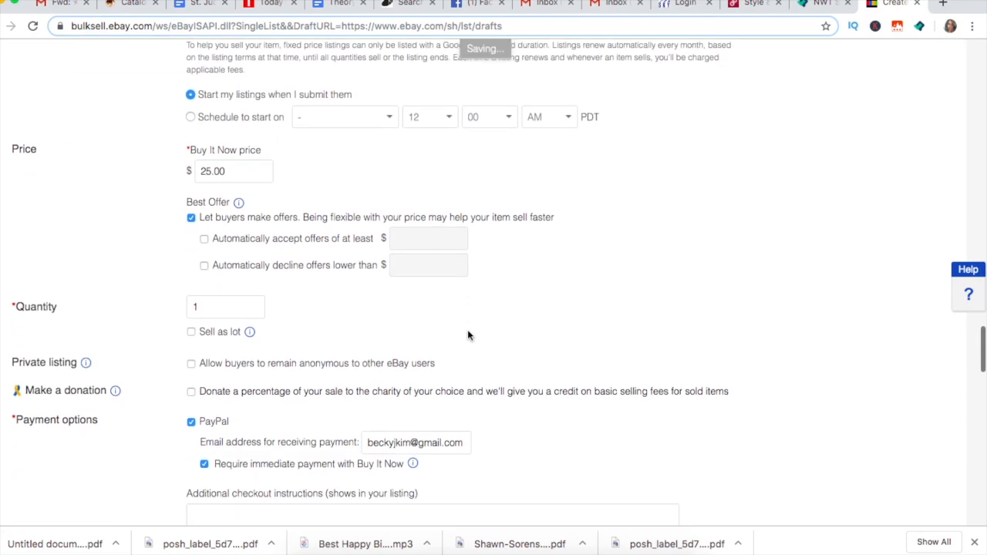
click(241, 169)
double_click(241, 170)
text(24.)
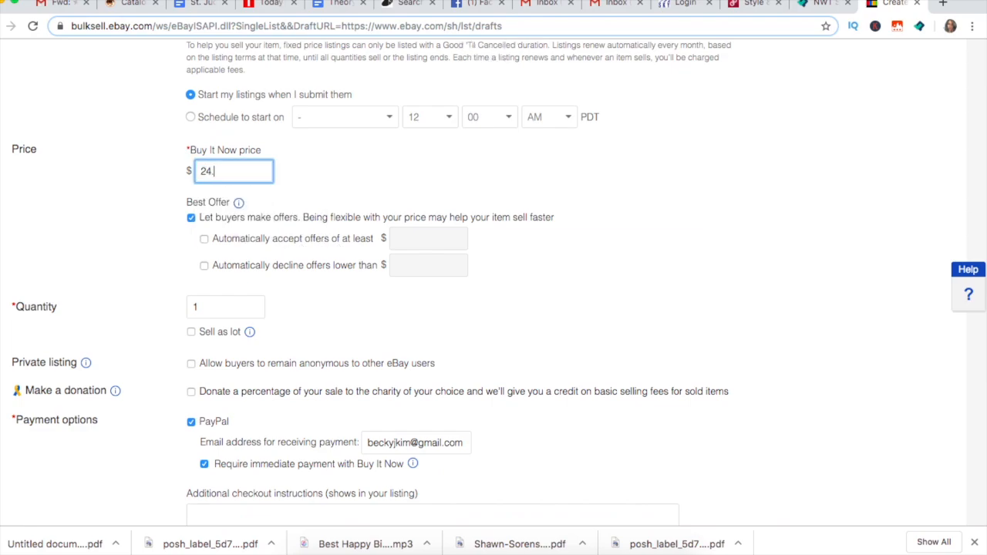
Step: Enable automatic declining of best offers lower than $15
click(204, 266)
click(432, 265)
text(15)
click(543, 288)
Step: Set the package dimensions to 12 x 11 x 1 in. and the custom weight to 14 oz
scroll(543, 288, down, 3)
scroll(543, 294, down, 3)
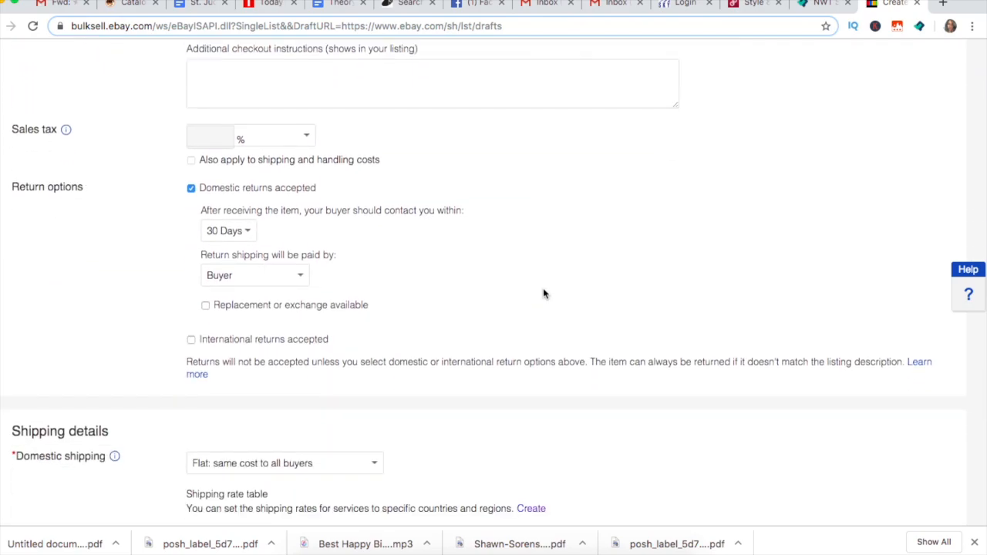
scroll(543, 294, down, 1)
scroll(543, 293, down, 2)
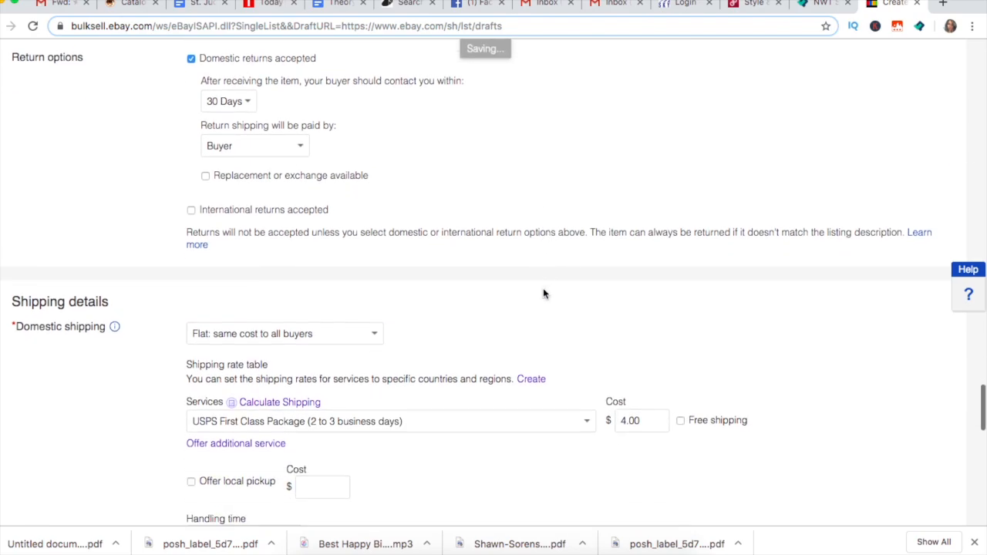
scroll(543, 293, down, 3)
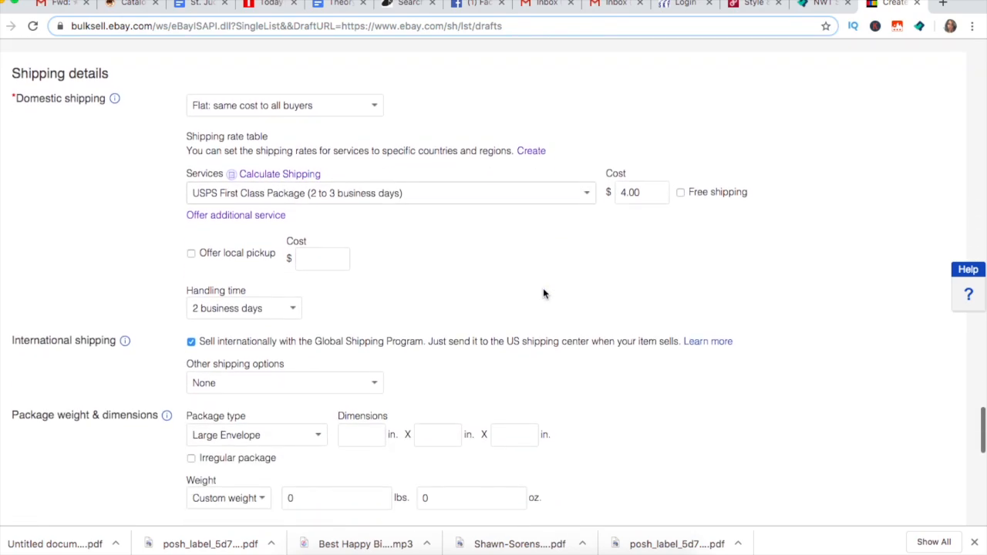
scroll(543, 293, down, 3)
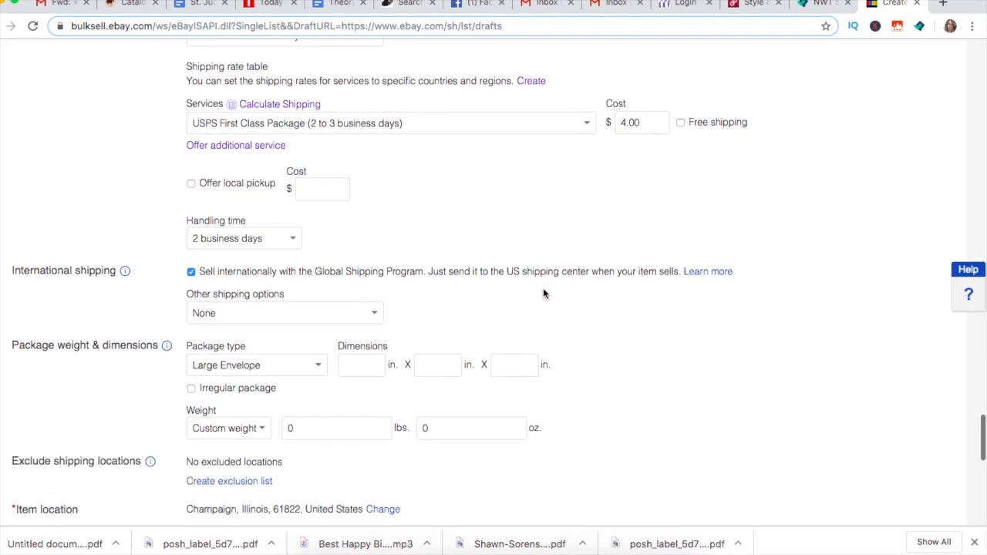
click(363, 215)
text(12)
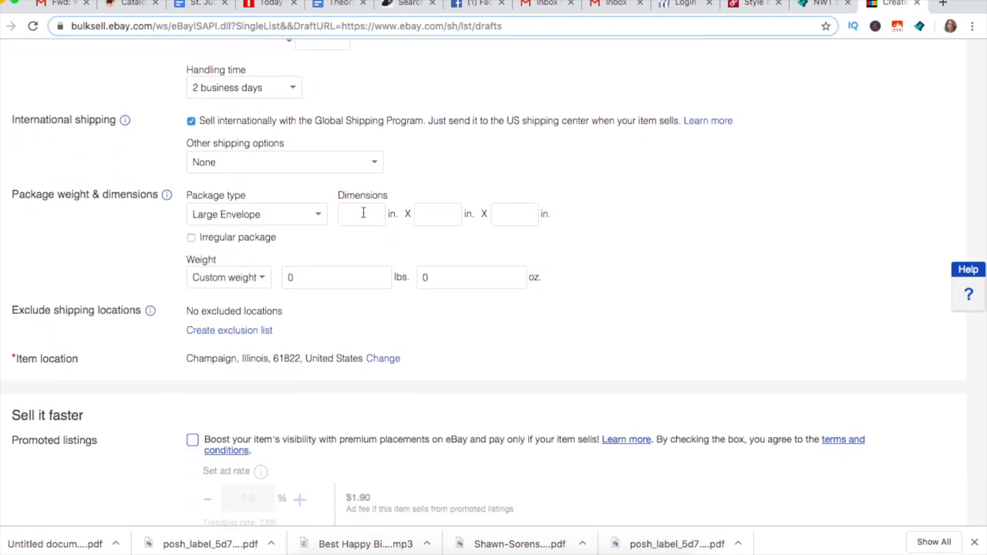
key(Tab)
text(11)
key(Tab)
text(1)
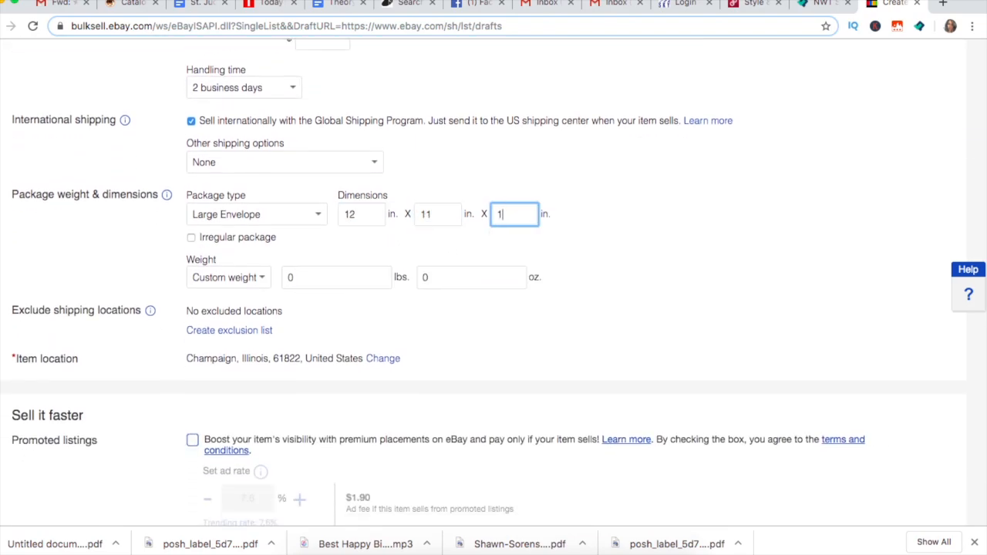
click(451, 279)
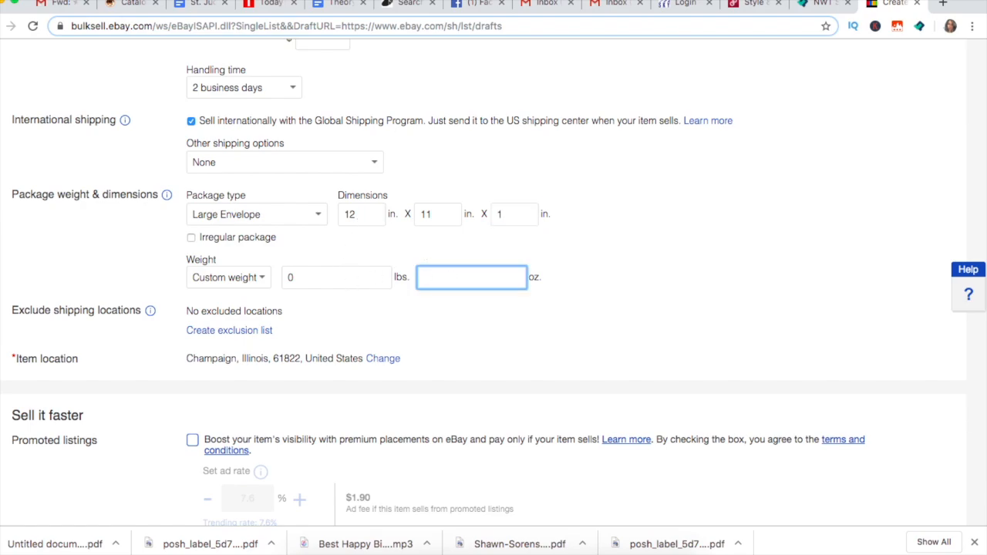
Step: Enable volume pricing with 10% off for two or more items, 15% off for three or more, and a discount for four or more
scroll(432, 354, down, 5)
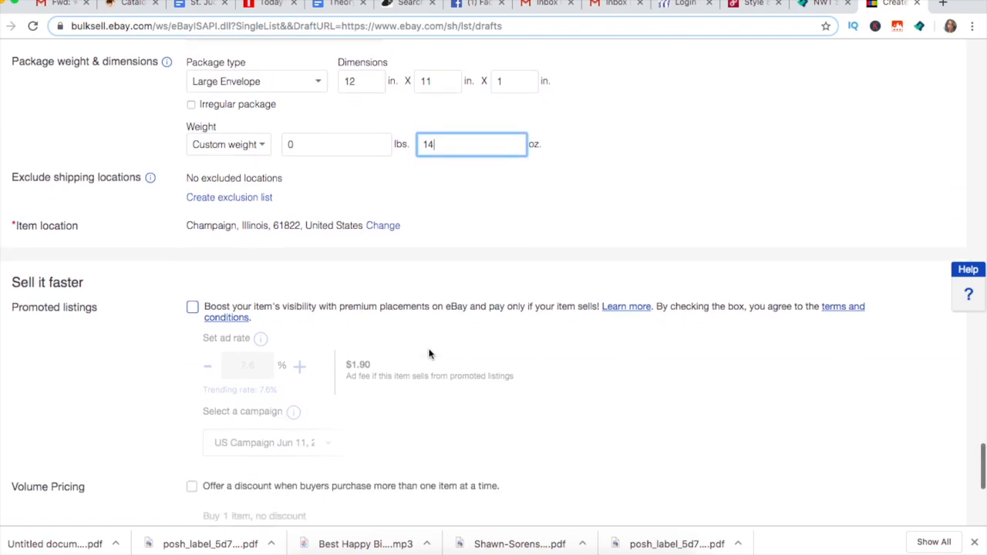
scroll(428, 351, down, 2)
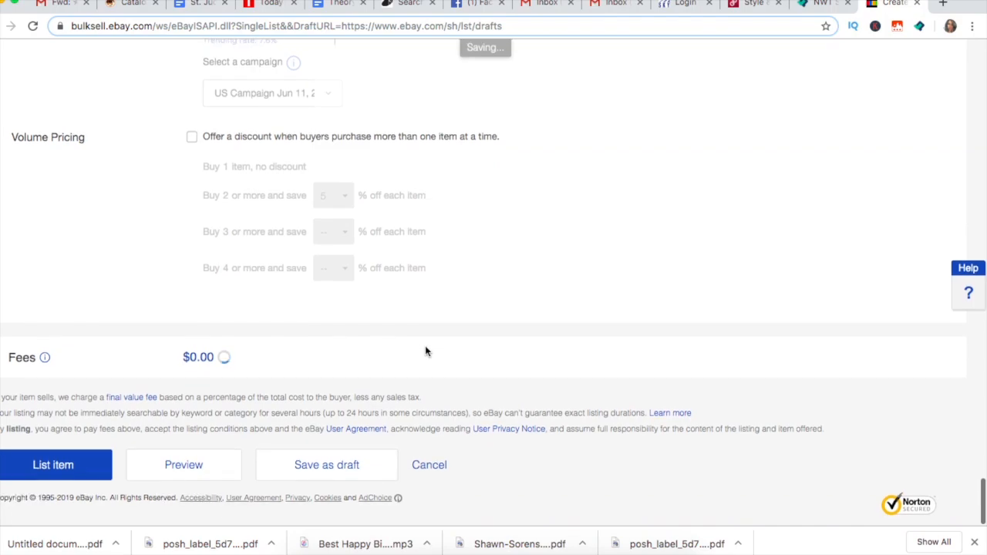
click(192, 138)
click(343, 197)
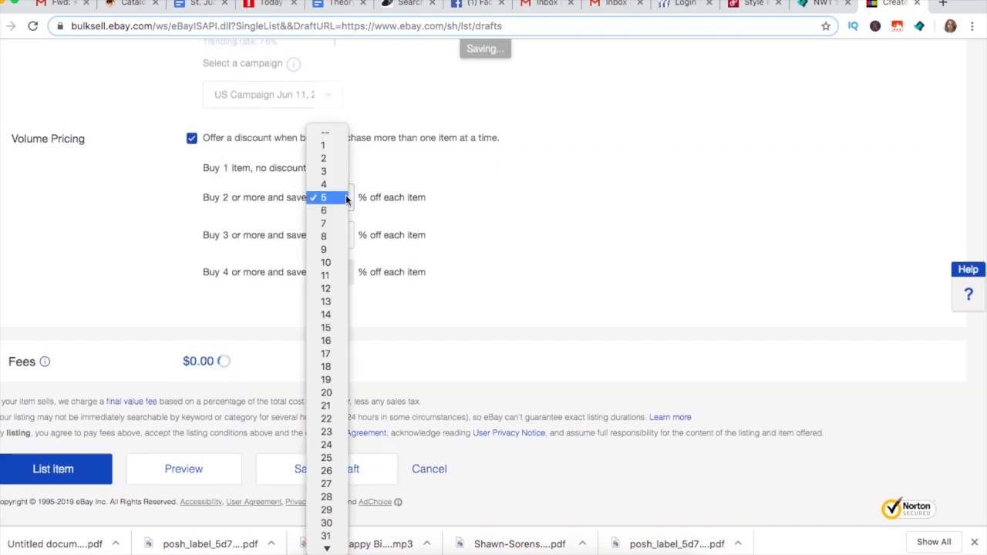
click(335, 260)
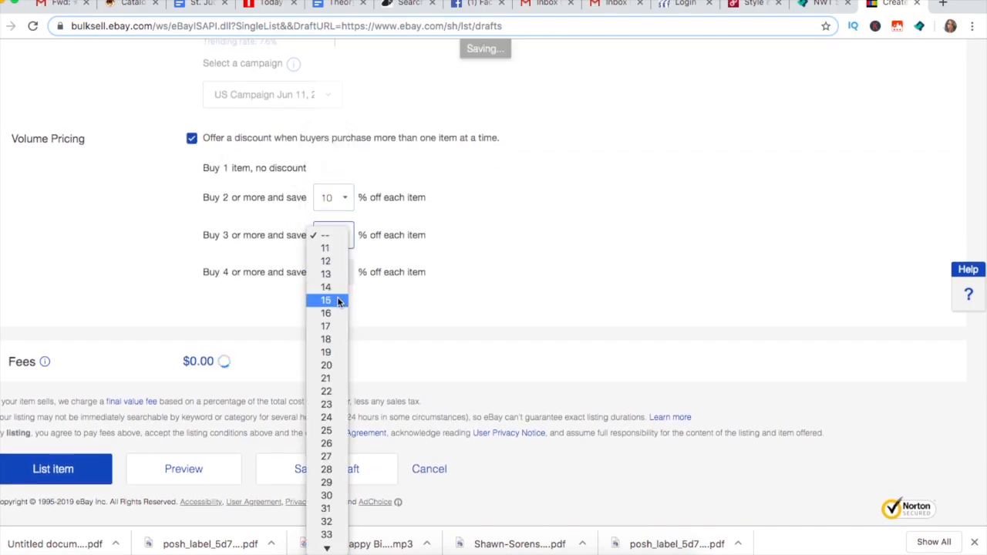
click(339, 301)
click(341, 275)
click(333, 338)
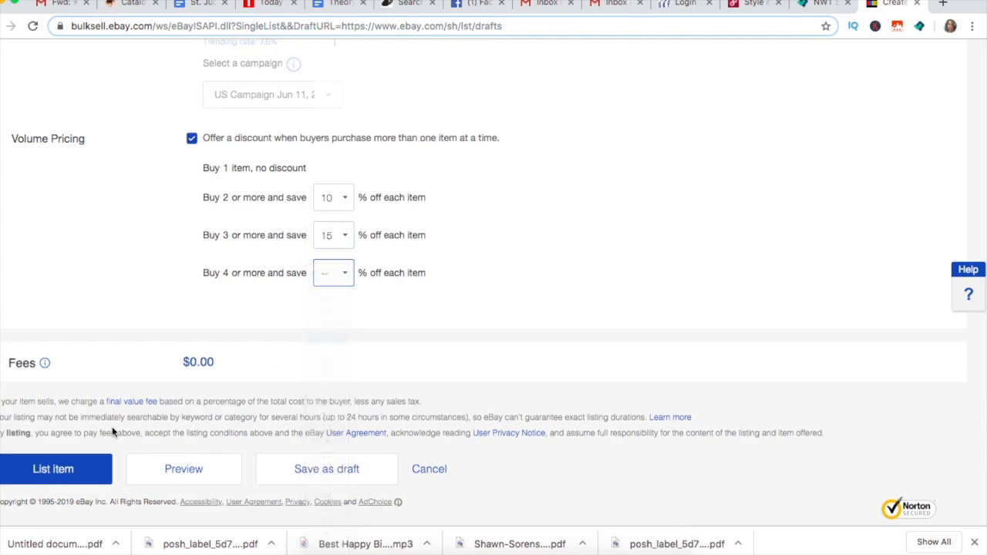
Step: Publish the pants listing on eBay, and close the eBay and List Perfectly tabs to return to Poshmark
click(71, 469)
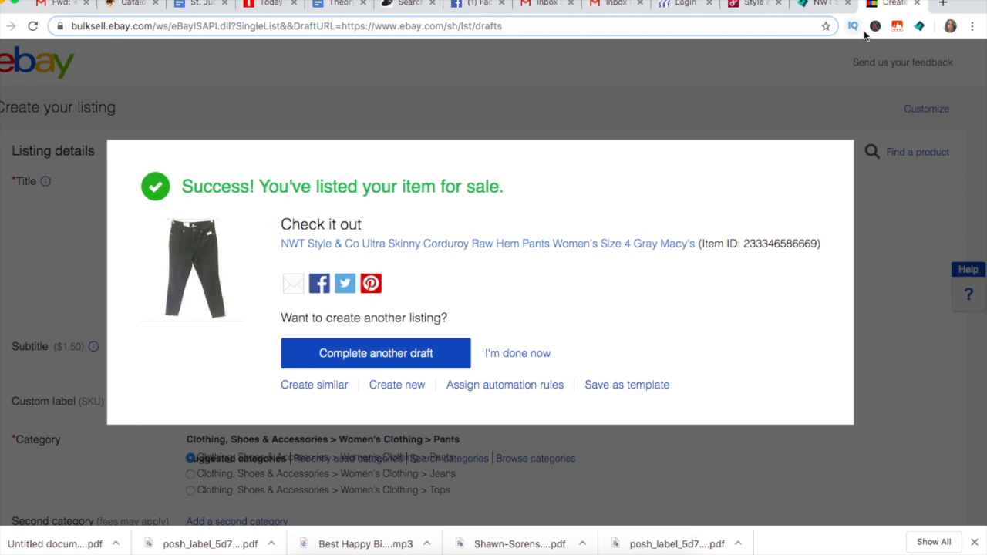
click(918, 4)
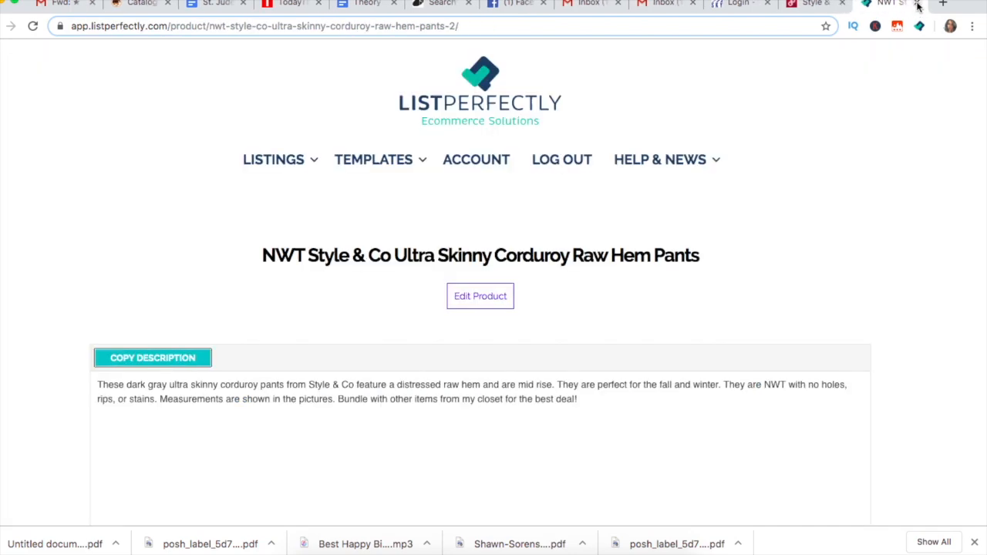
click(918, 4)
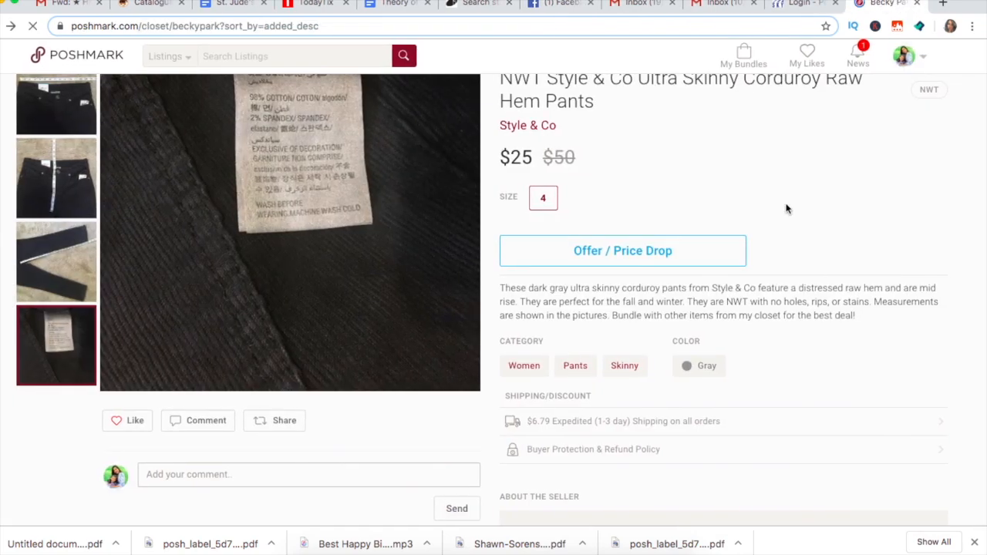